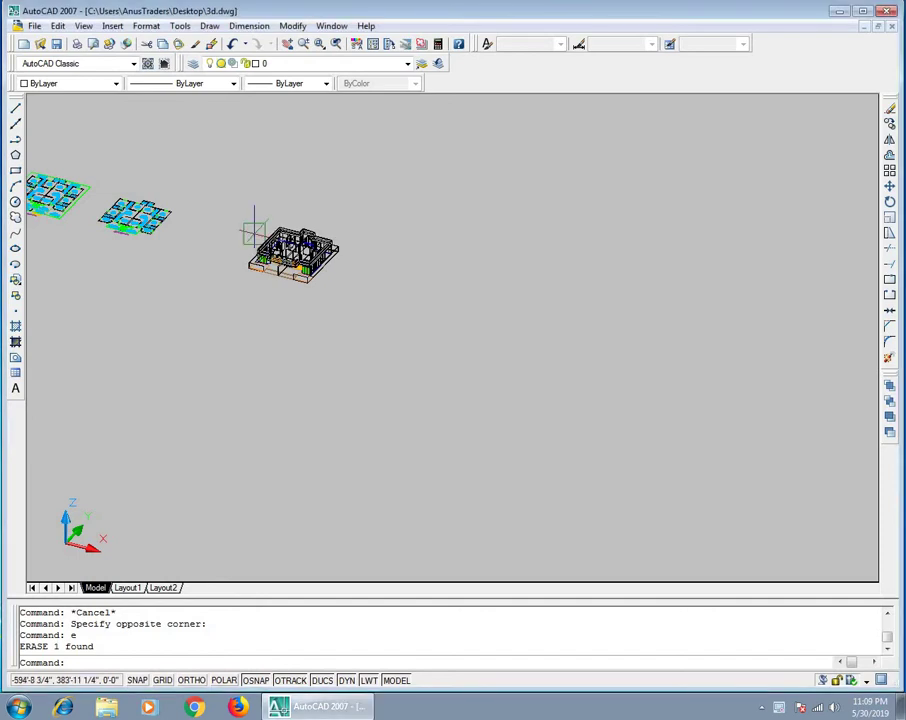
Step: Zoom in on the house model's floor-slab edge and select the slab outline polyline
scroll(252, 219, up, 2)
scroll(254, 222, up, 1)
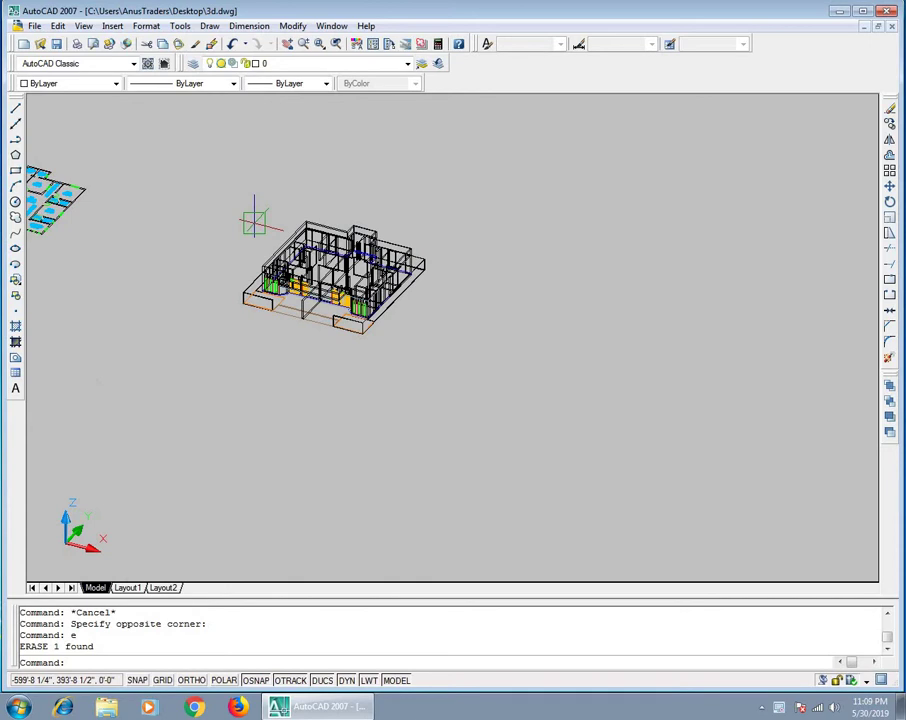
scroll(270, 210, up, 3)
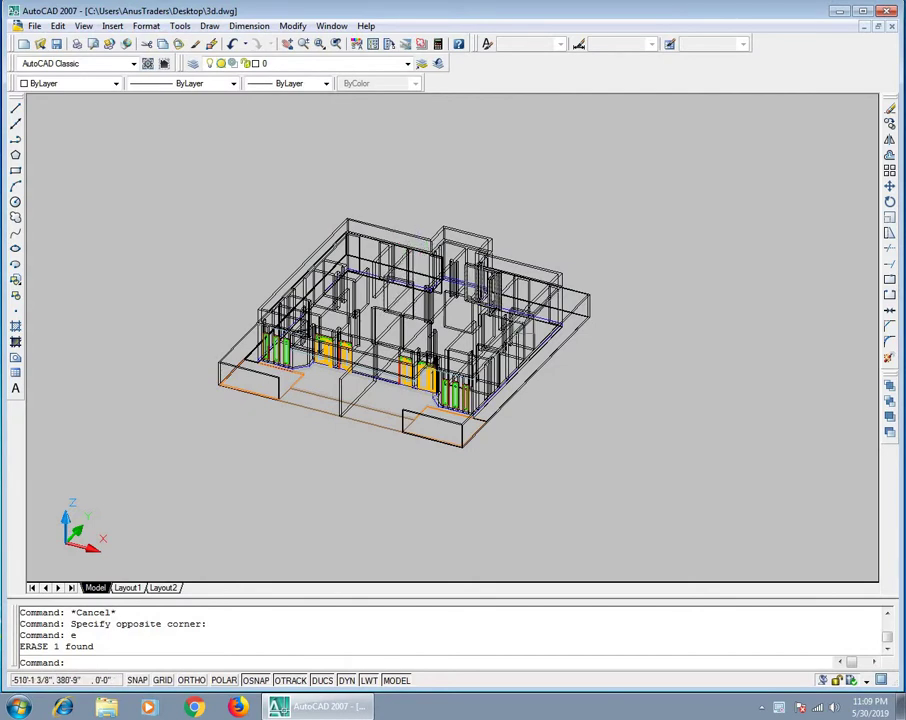
scroll(460, 180, up, 2)
scroll(405, 184, up, 2)
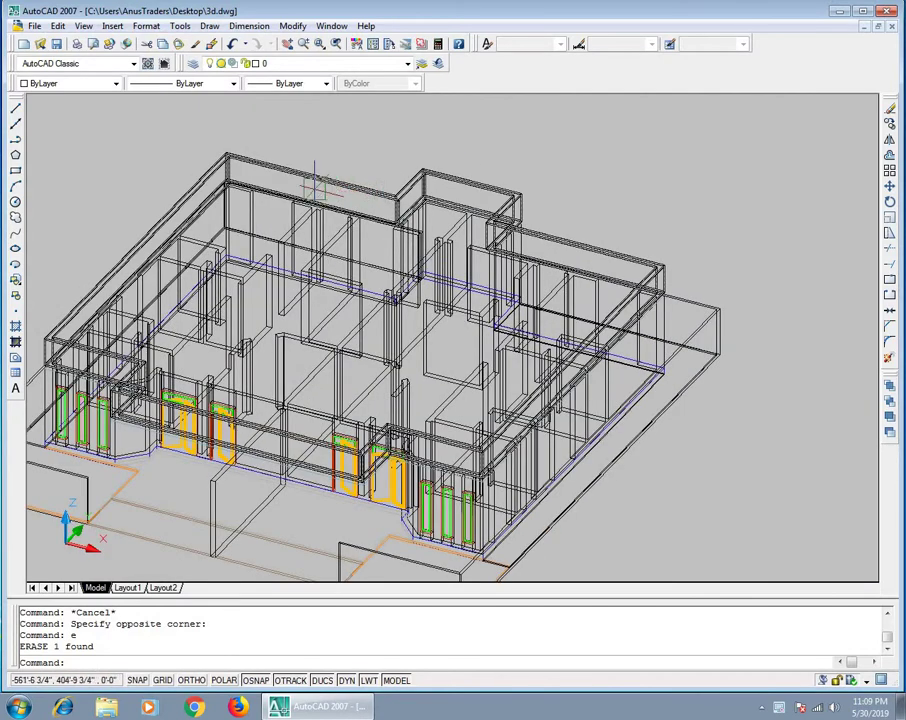
scroll(390, 183, up, 2)
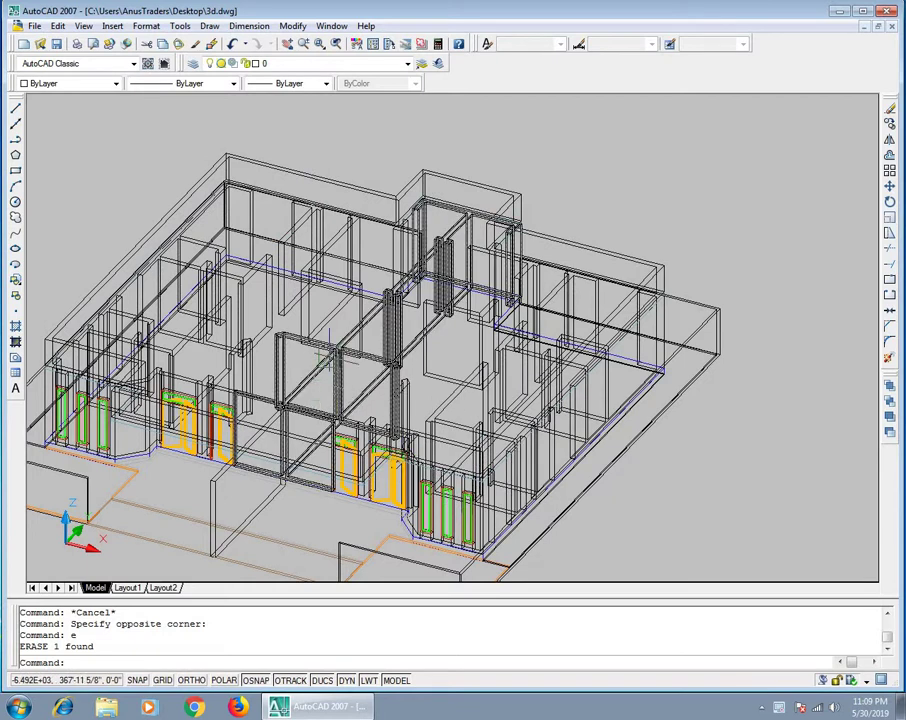
scroll(690, 274, up, 3)
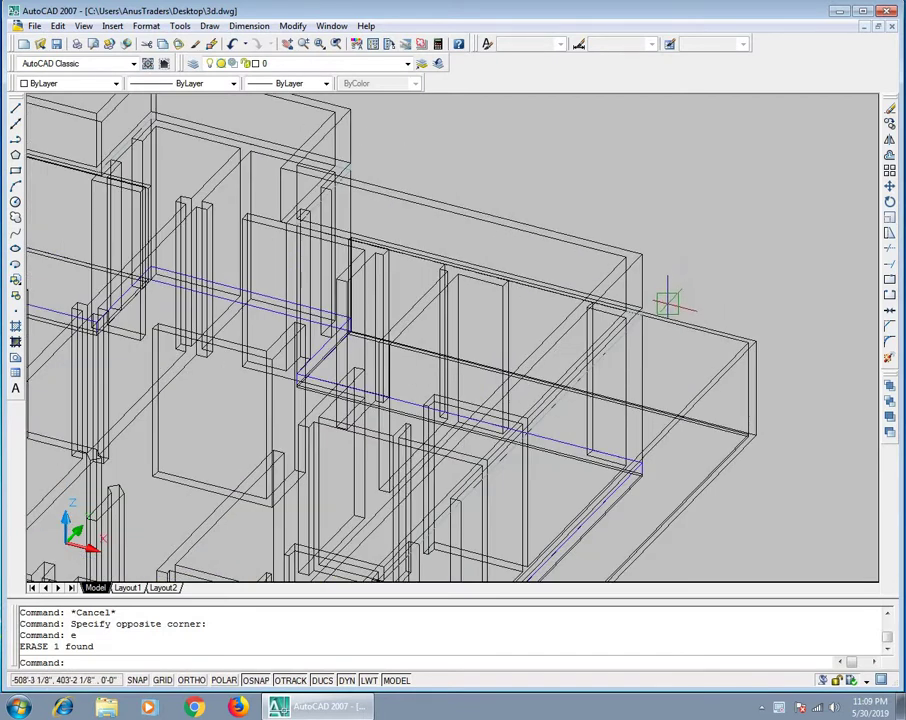
scroll(668, 302, up, 3)
scroll(600, 323, up, 1)
scroll(501, 311, up, 1)
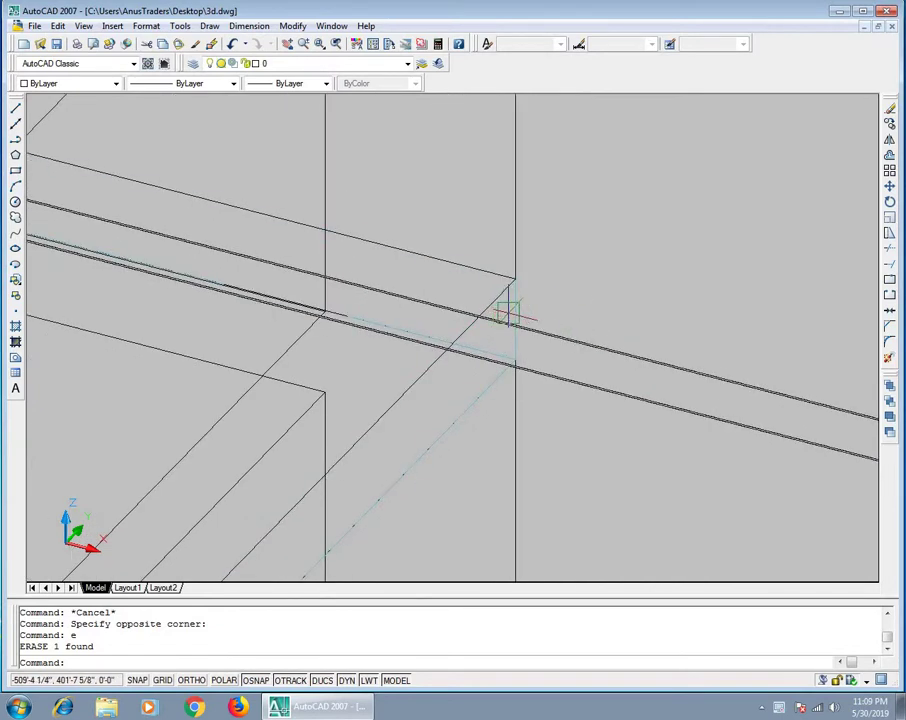
click(507, 312)
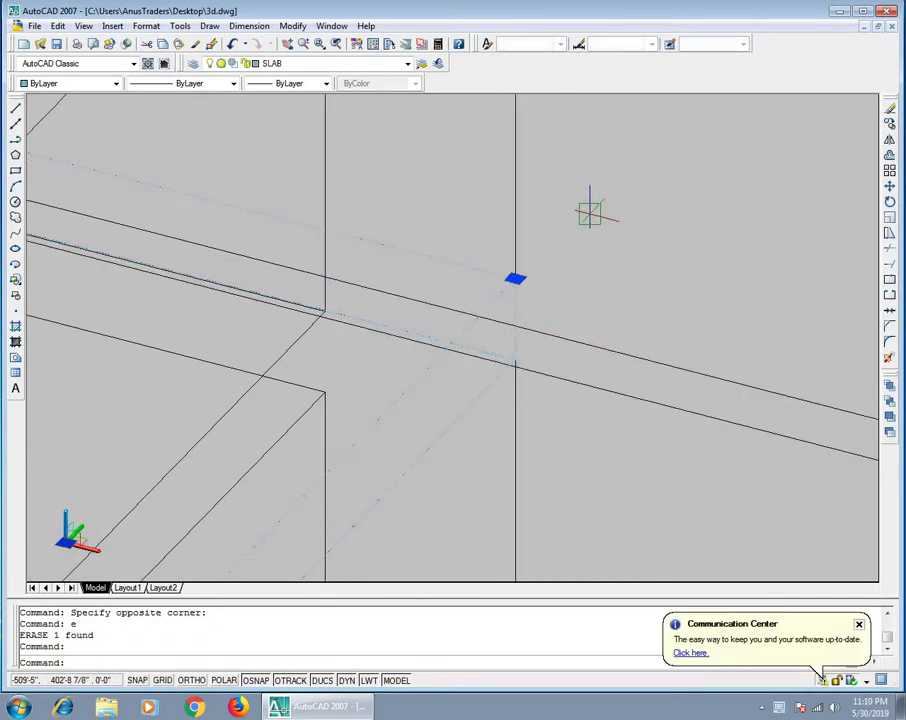
Step: Copy the slab outline to a spot to the right of the building
text(co)
key(Return)
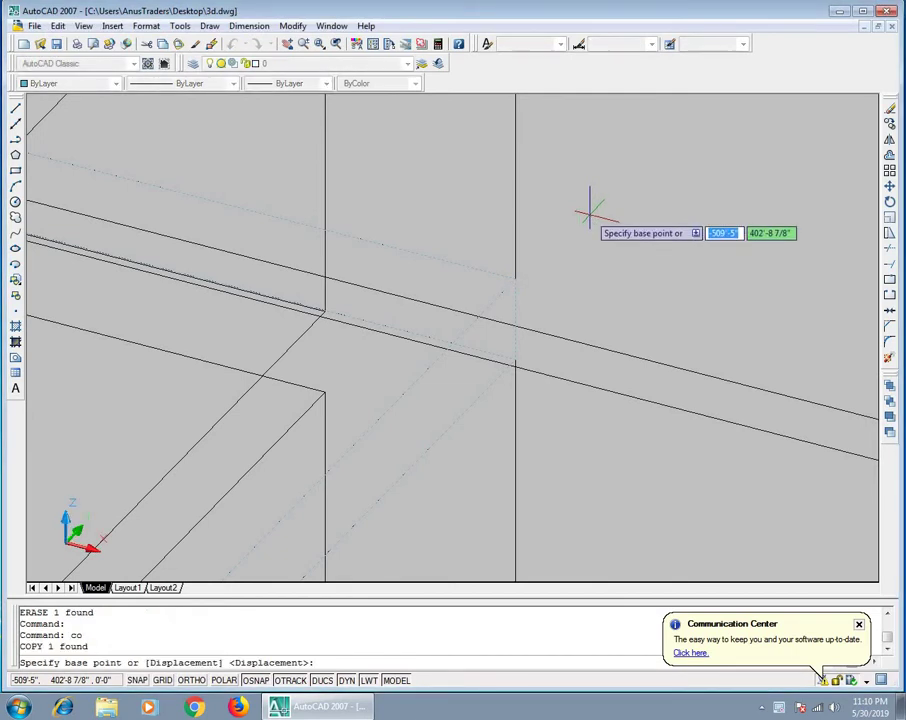
click(590, 213)
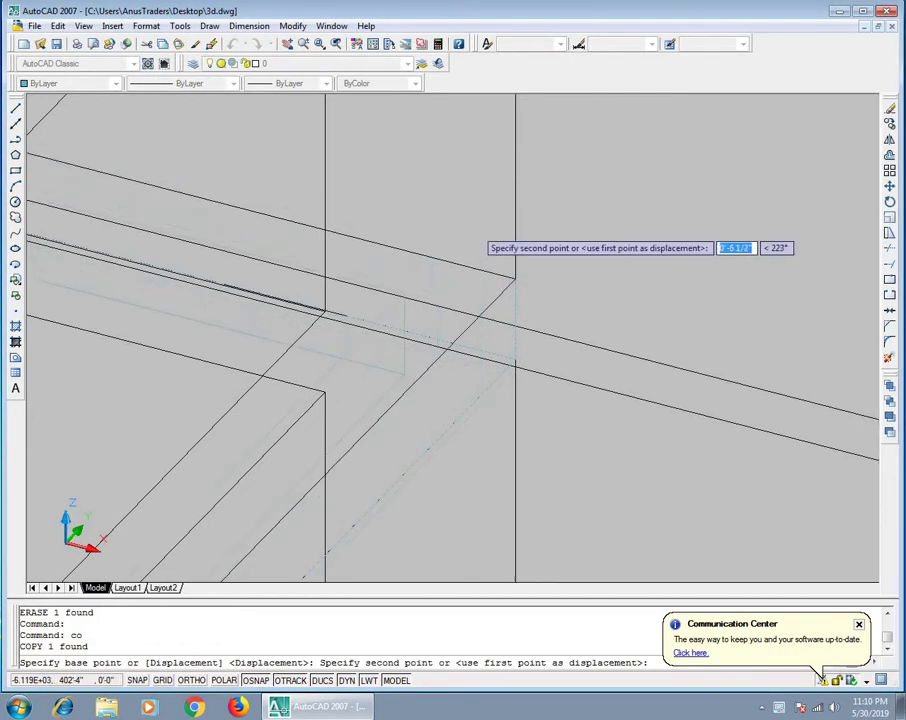
scroll(352, 218, down, 5)
scroll(352, 218, down, 3)
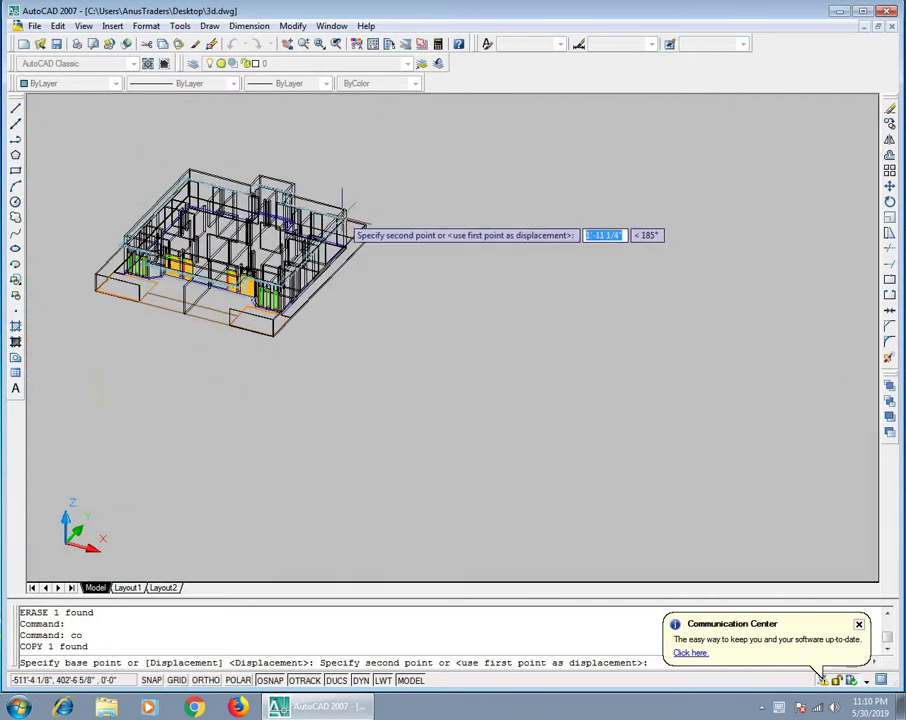
click(657, 376)
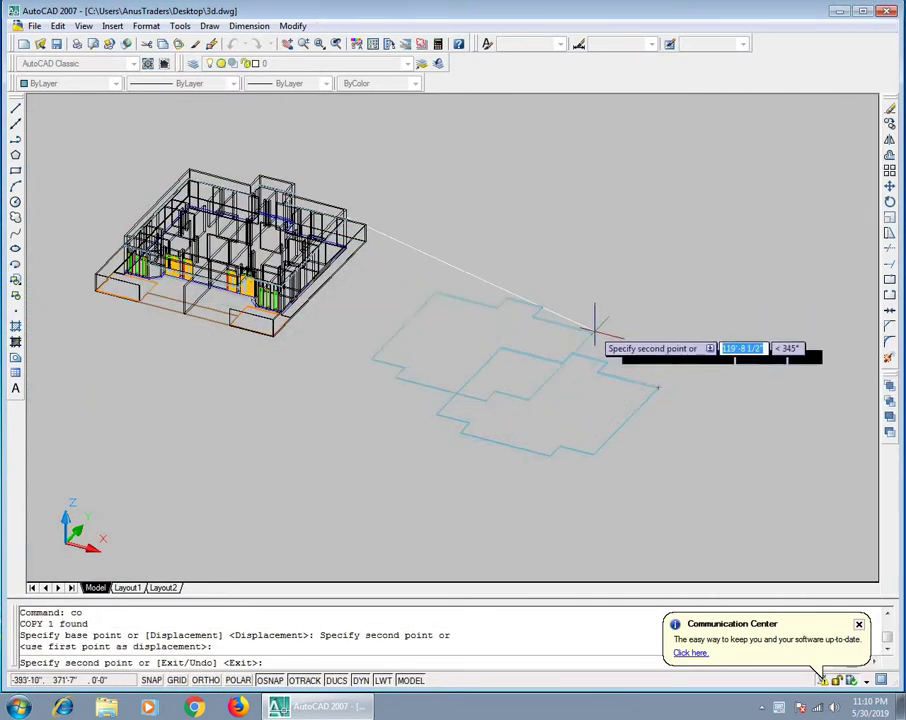
key(Escape)
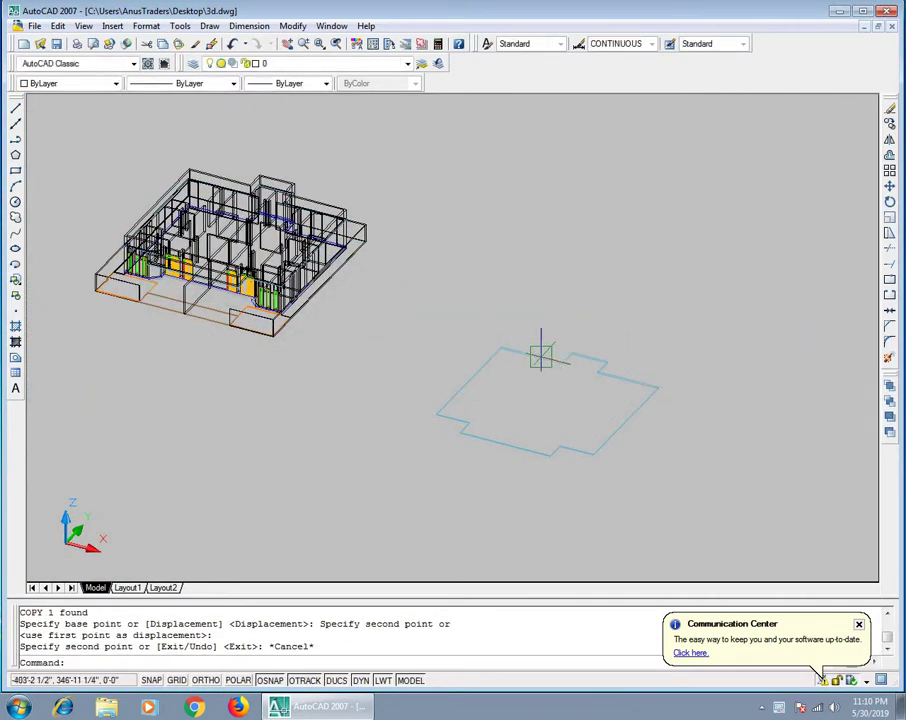
Step: Start exploding the copied slab outline with X
scroll(637, 414, up, 3)
scroll(637, 414, up, 3)
scroll(677, 333, down, 2)
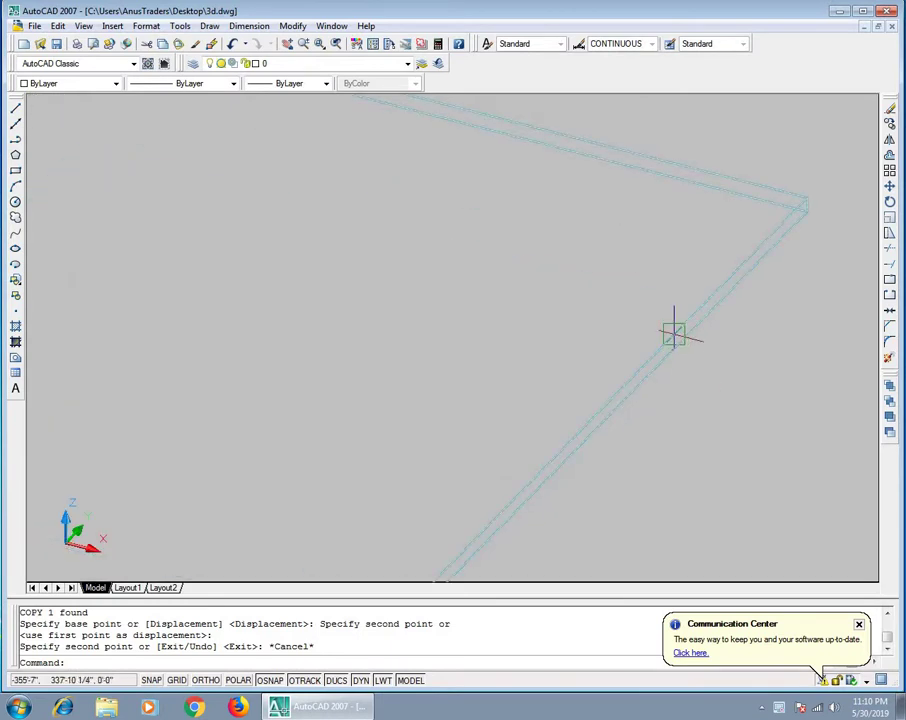
scroll(633, 330, down, 1)
text(x)
key(Return)
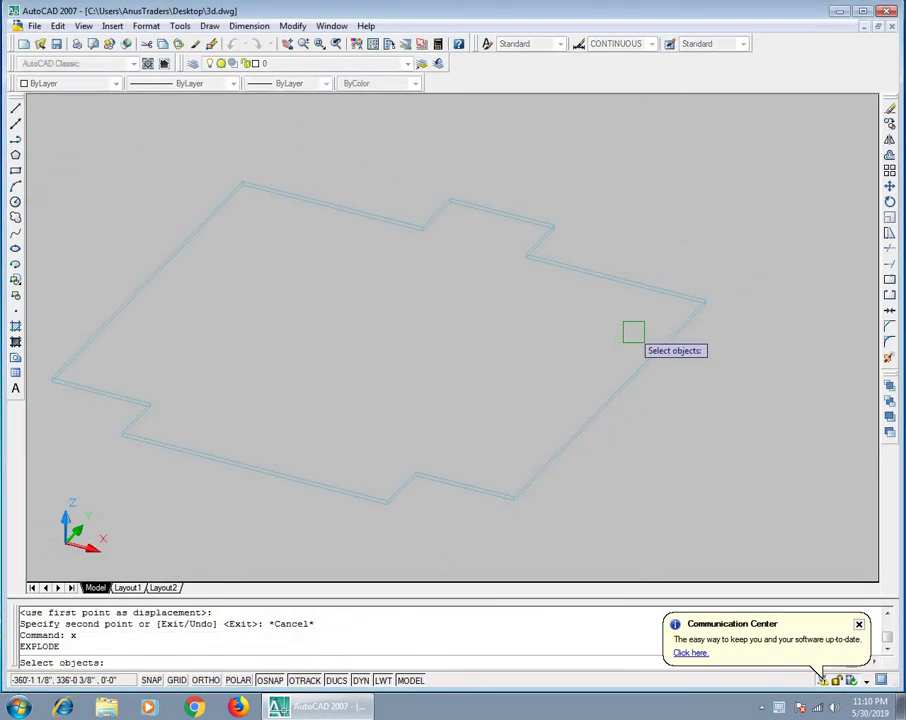
click(687, 330)
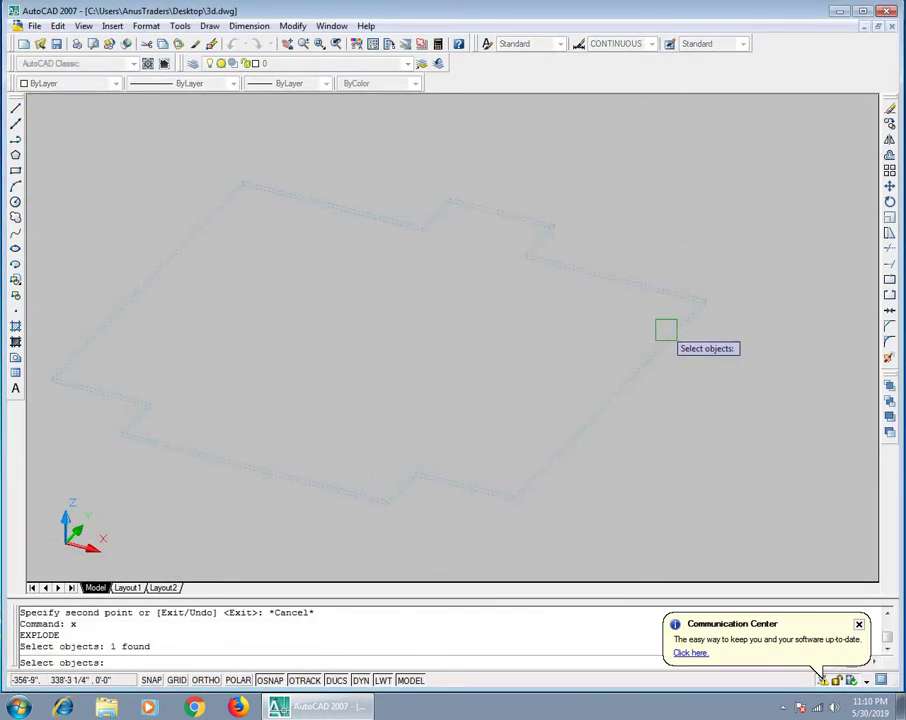
Step: Finish the explode and erase the stray piece at the outline's inner corner
key(Return)
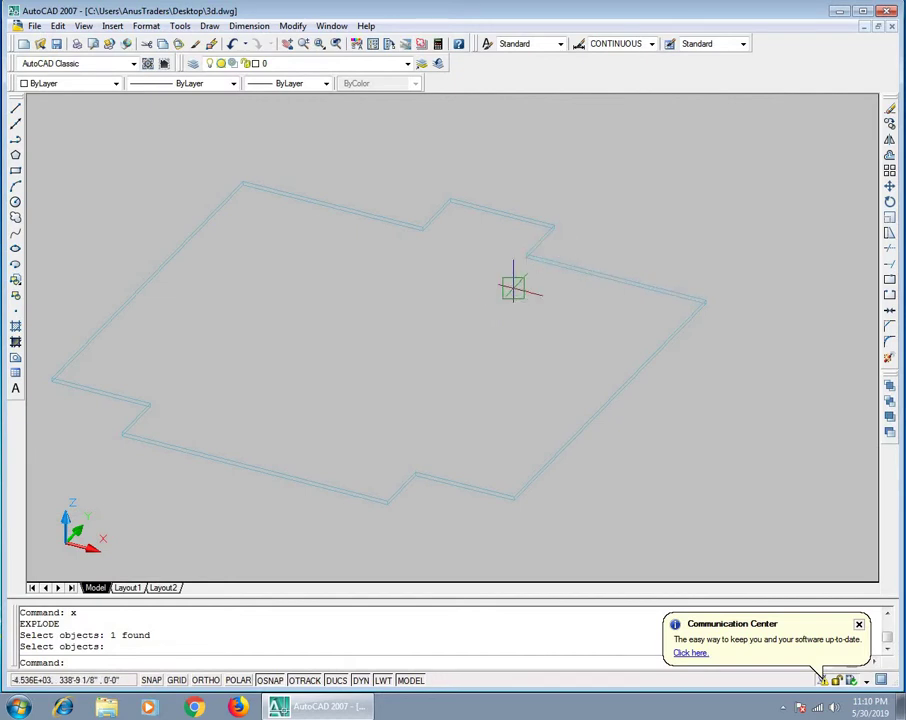
scroll(580, 254, up, 1)
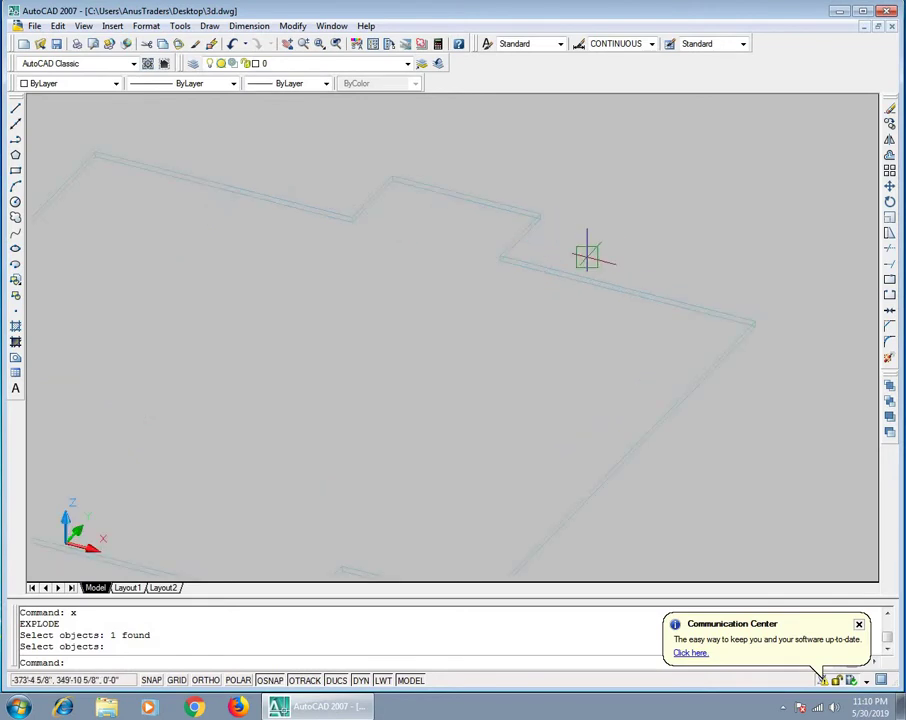
scroll(585, 255, up, 1)
scroll(586, 270, up, 2)
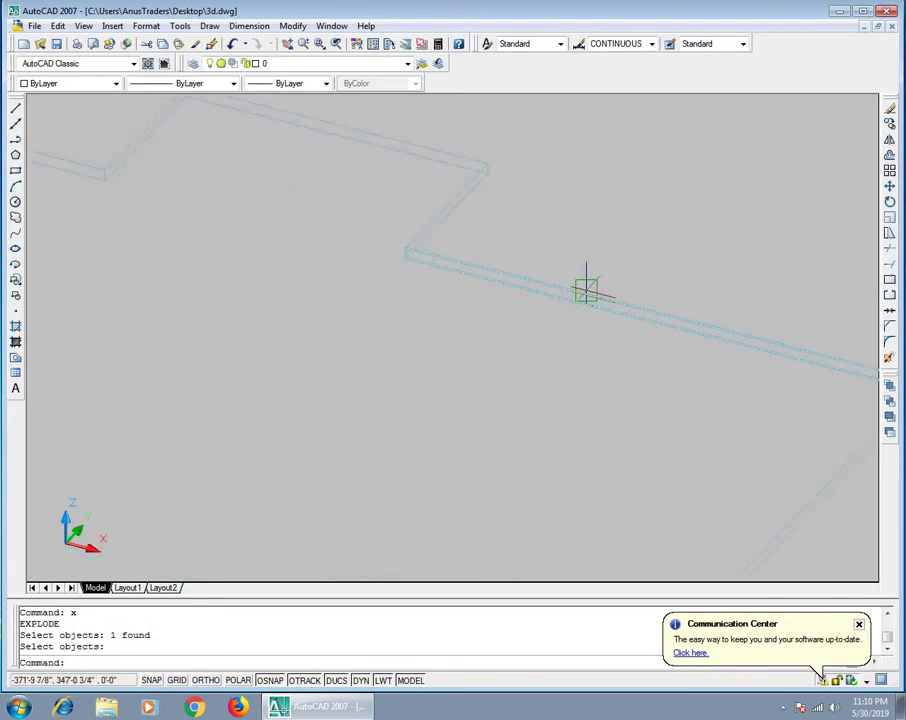
shift+middle_drag(586, 292, 600, 258)
text(e)
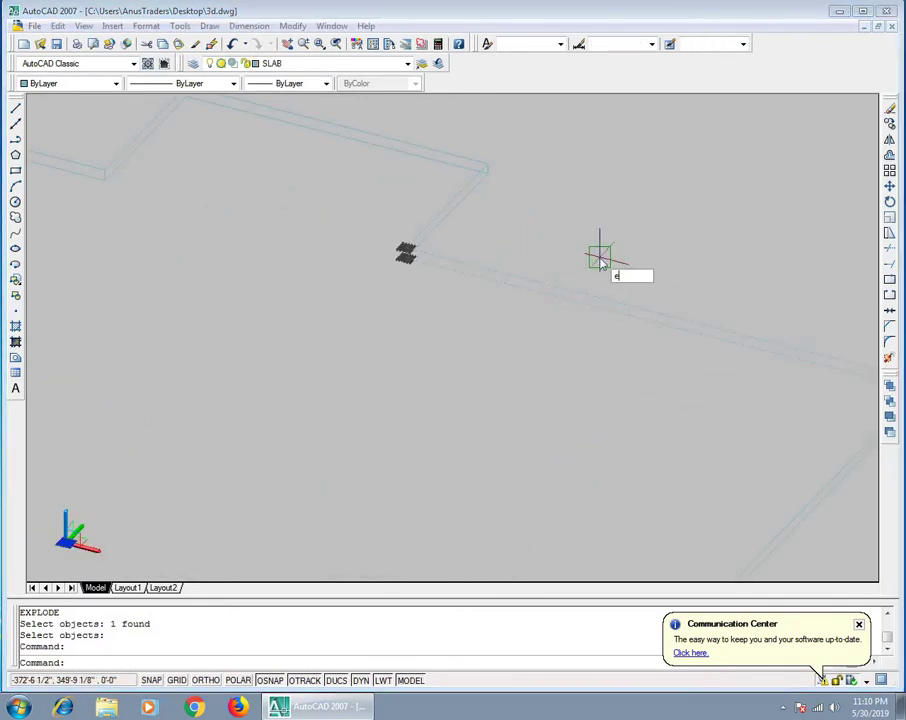
key(Return)
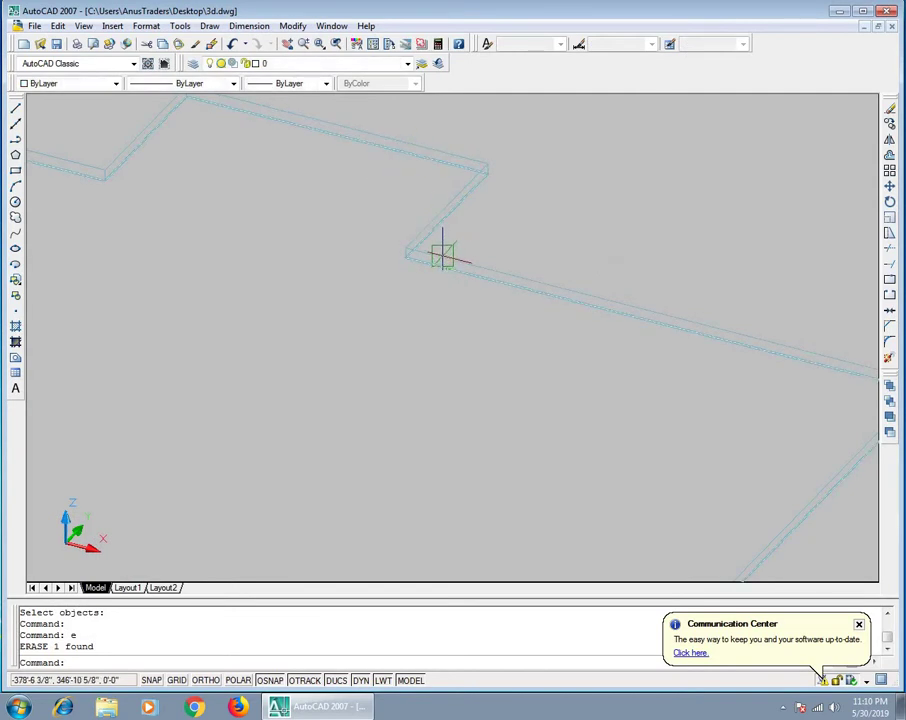
Step: Move the copied slab wall outline to a new position
click(436, 256)
text(m)
key(Return)
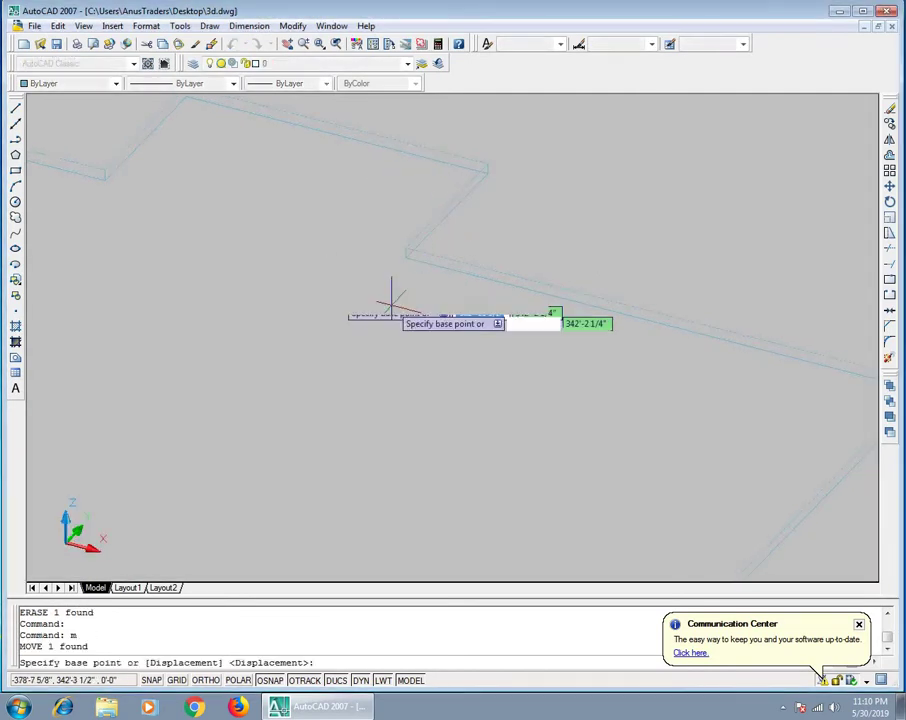
click(348, 293)
scroll(283, 241, down, 5)
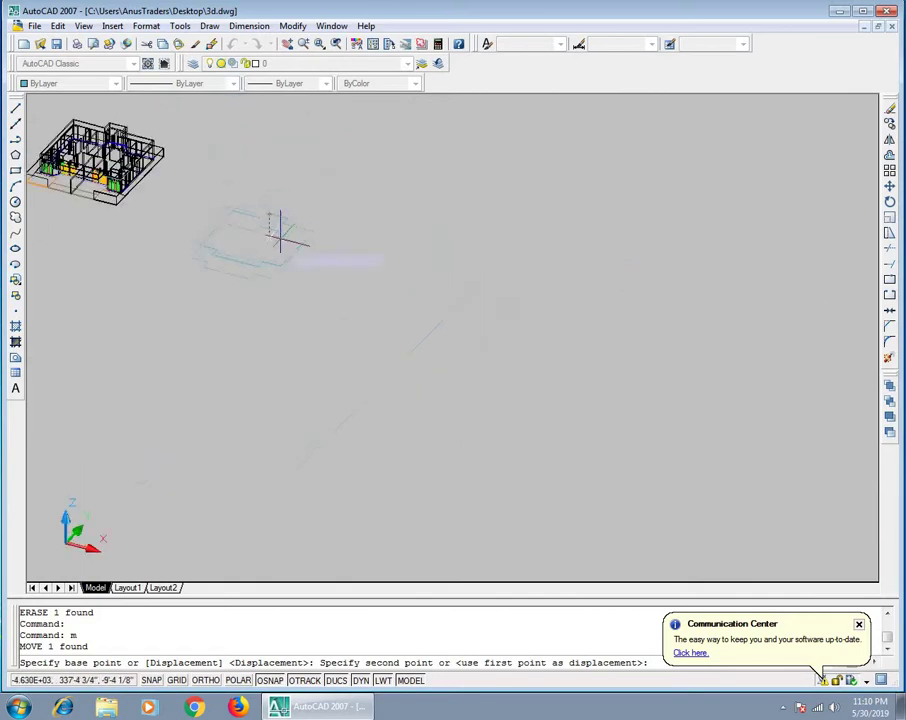
click(566, 348)
Step: Window-select the 12 column blocks near the copied slab and erase them
click(368, 180)
click(238, 278)
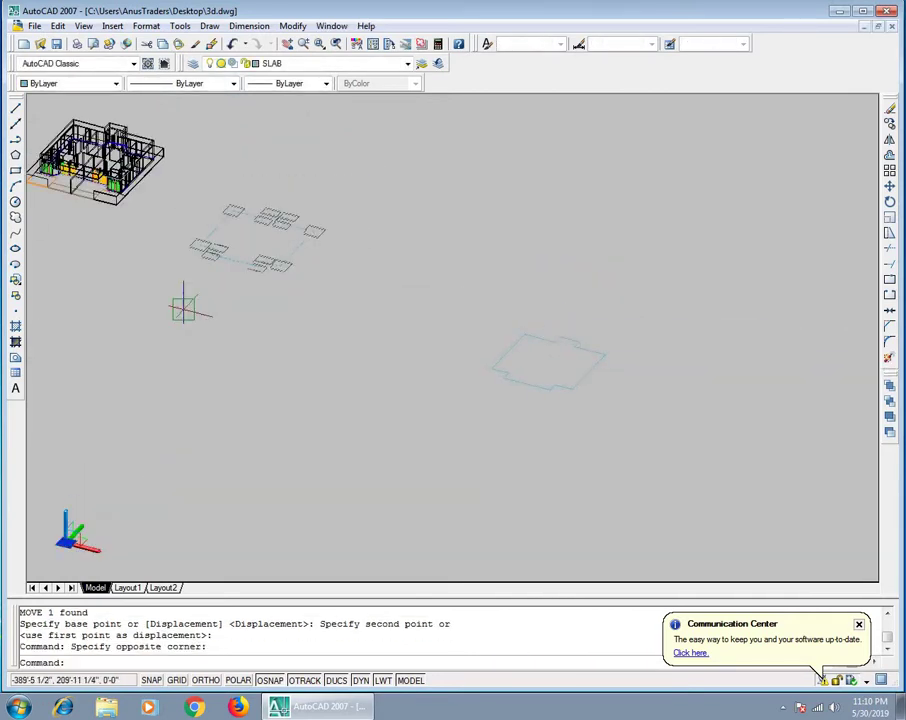
text(e)
key(Return)
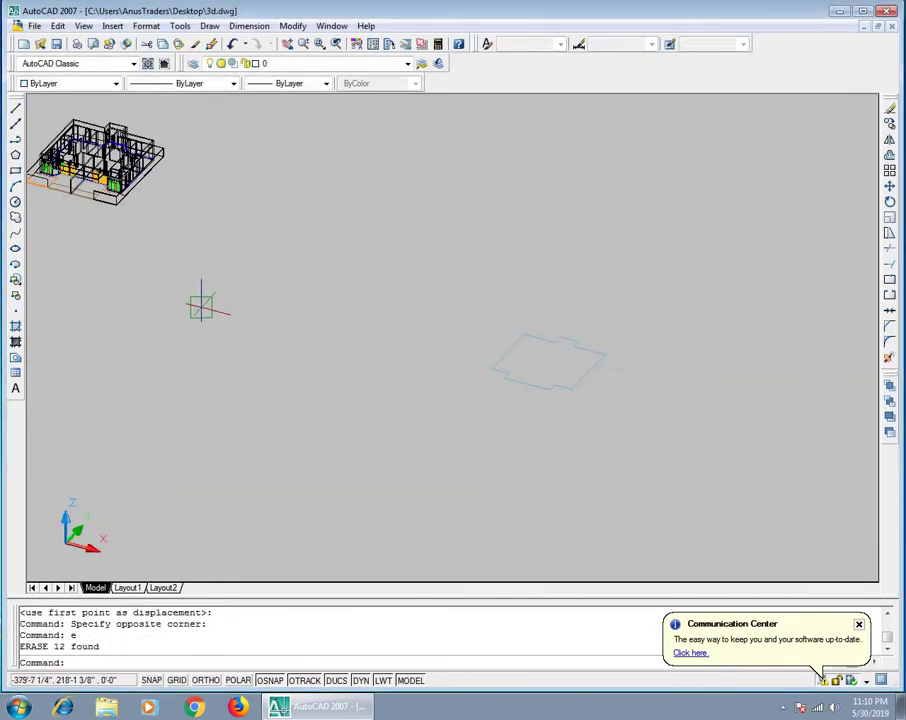
scroll(500, 350, up, 2)
scroll(835, 378, up, 4)
scroll(838, 388, up, 2)
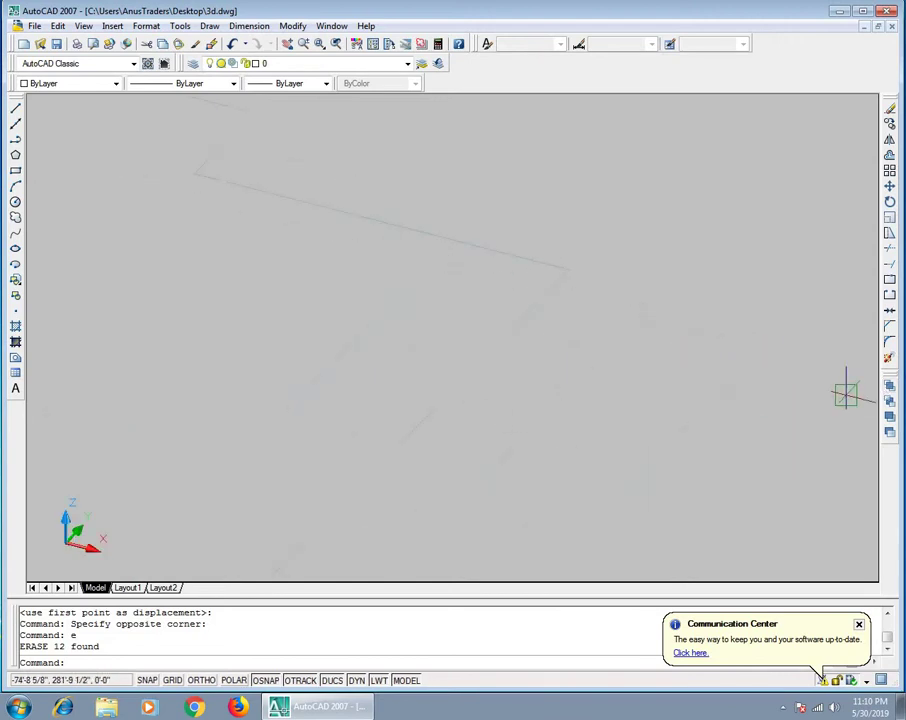
scroll(576, 316, up, 2)
scroll(633, 283, down, 3)
scroll(590, 262, down, 4)
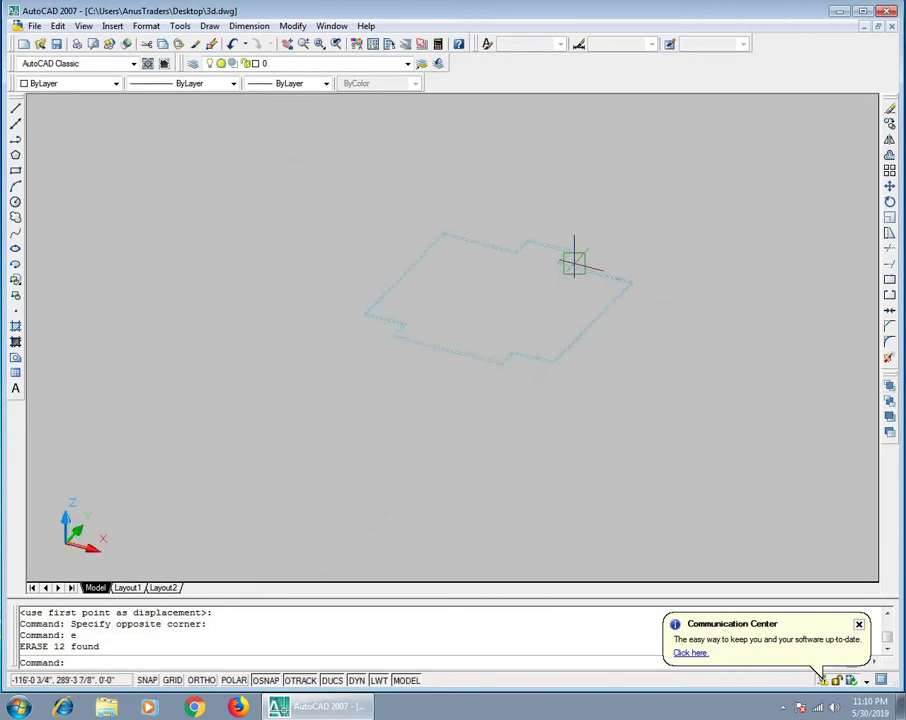
scroll(562, 260, up, 2)
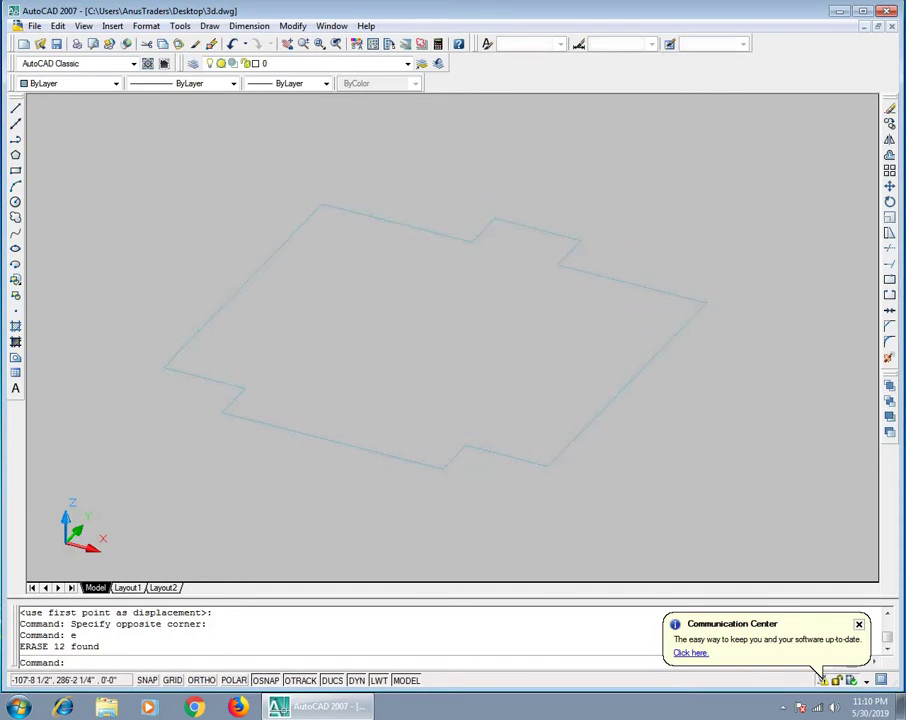
Step: Undo the column deletion, then explode the slab outline into separate lines
key(ctrl+z)
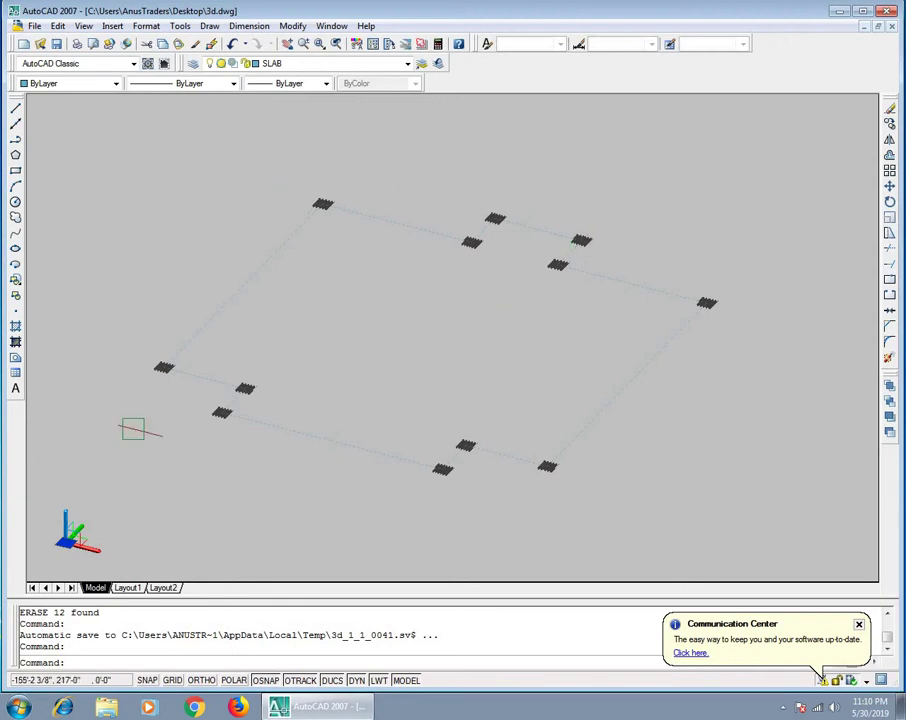
key(Escape)
key(Escape)
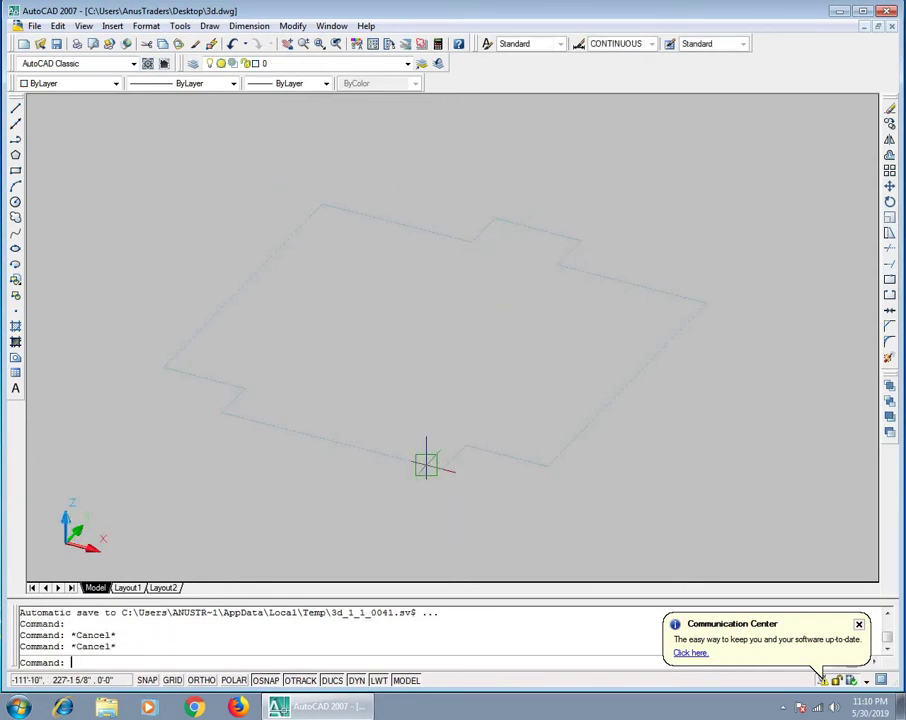
text(x)
key(Return)
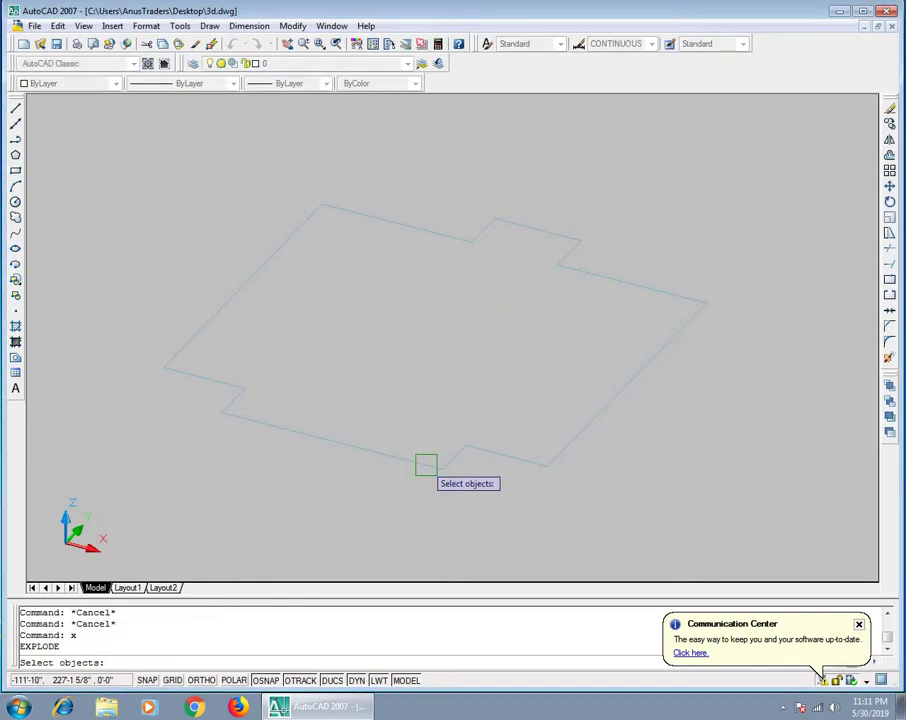
click(407, 457)
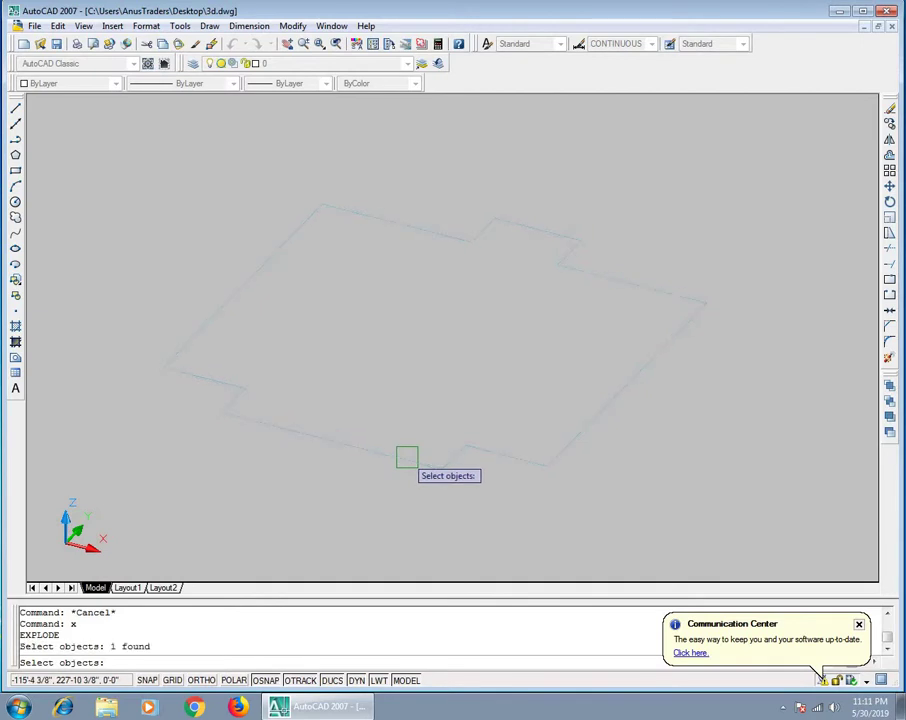
key(Return)
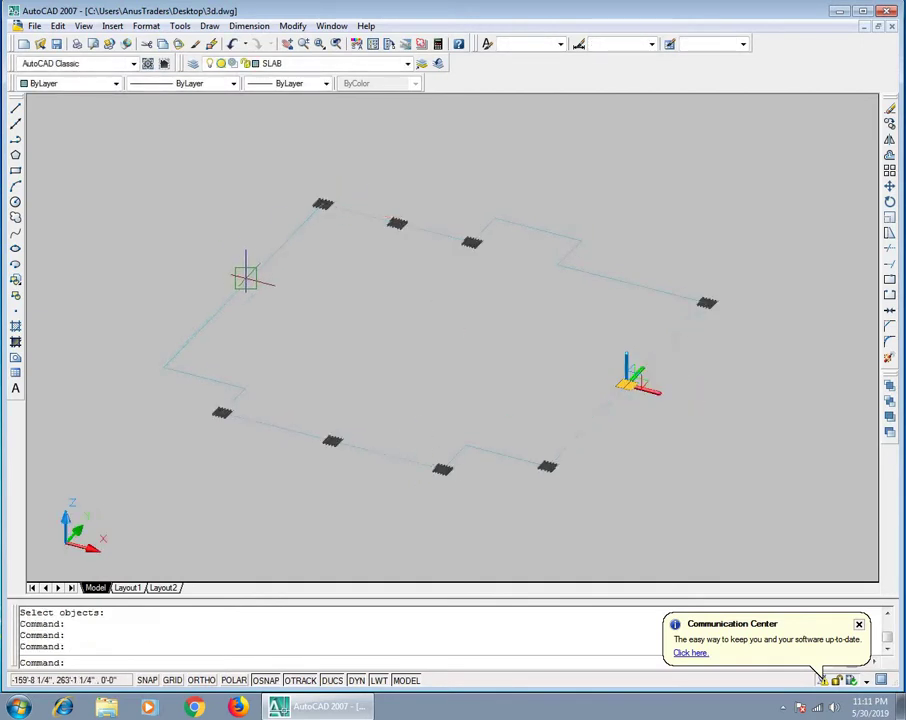
key(Escape)
key(Escape)
key(Escape)
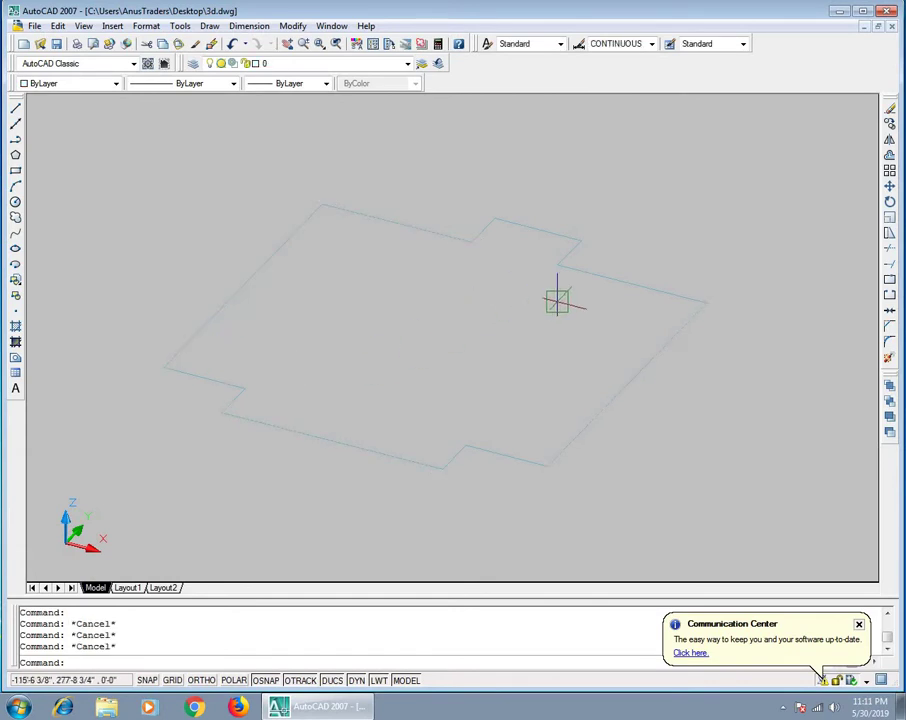
Step: Zoom in and BREAK the outline edge right of the upper-right notch, leaving a gap
scroll(600, 262, up, 3)
scroll(603, 268, up, 2)
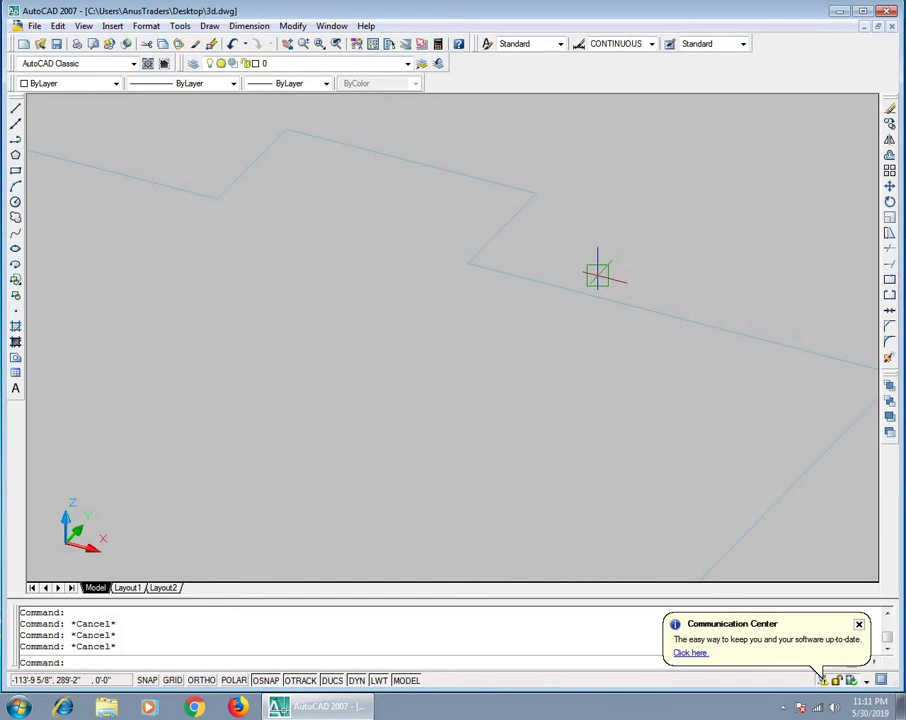
scroll(594, 278, up, 2)
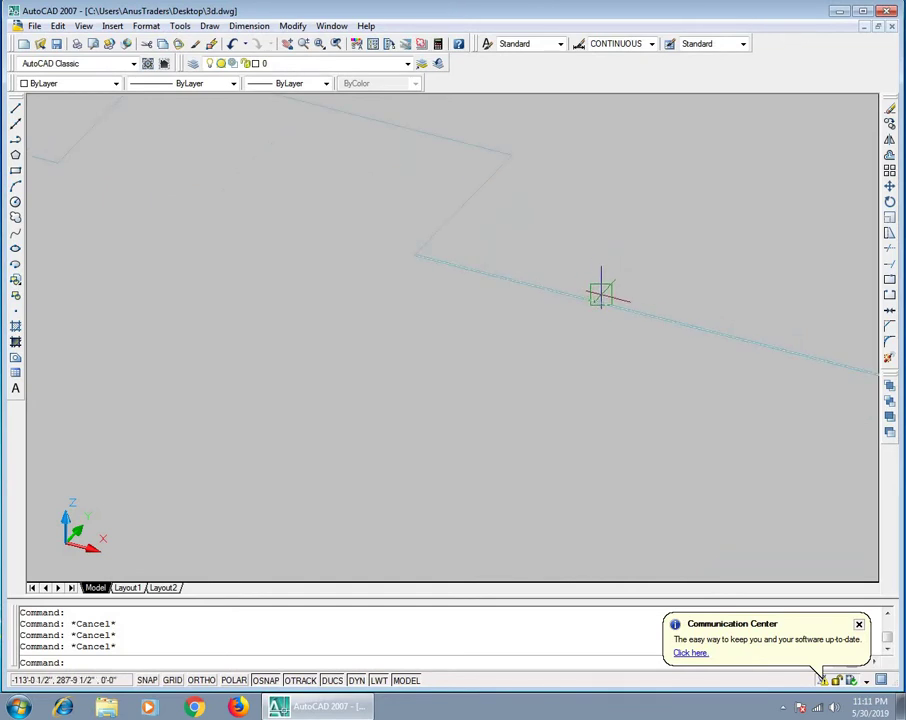
text(br)
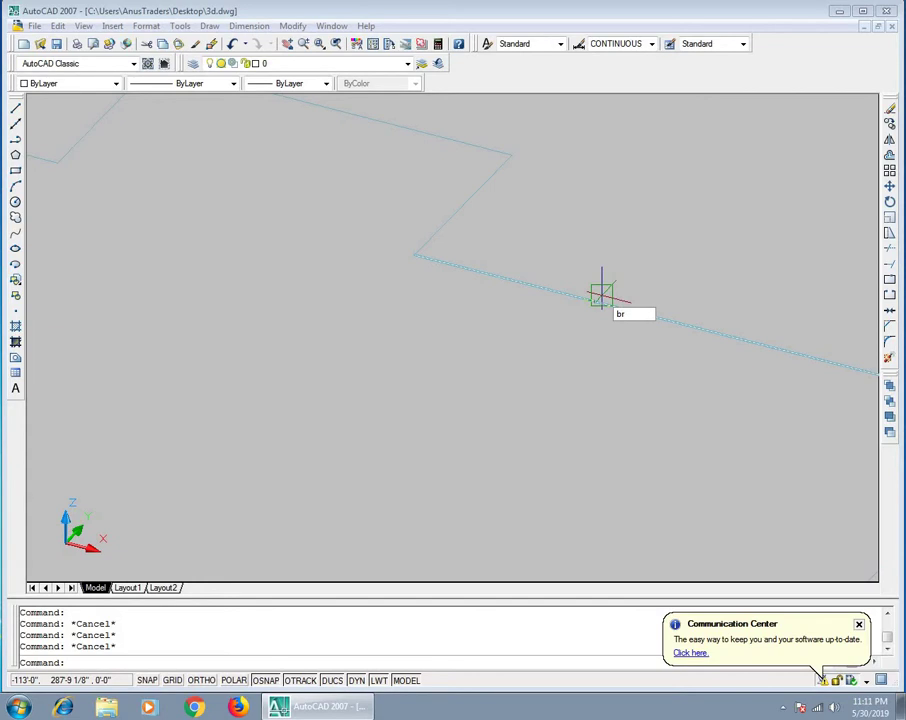
key(Return)
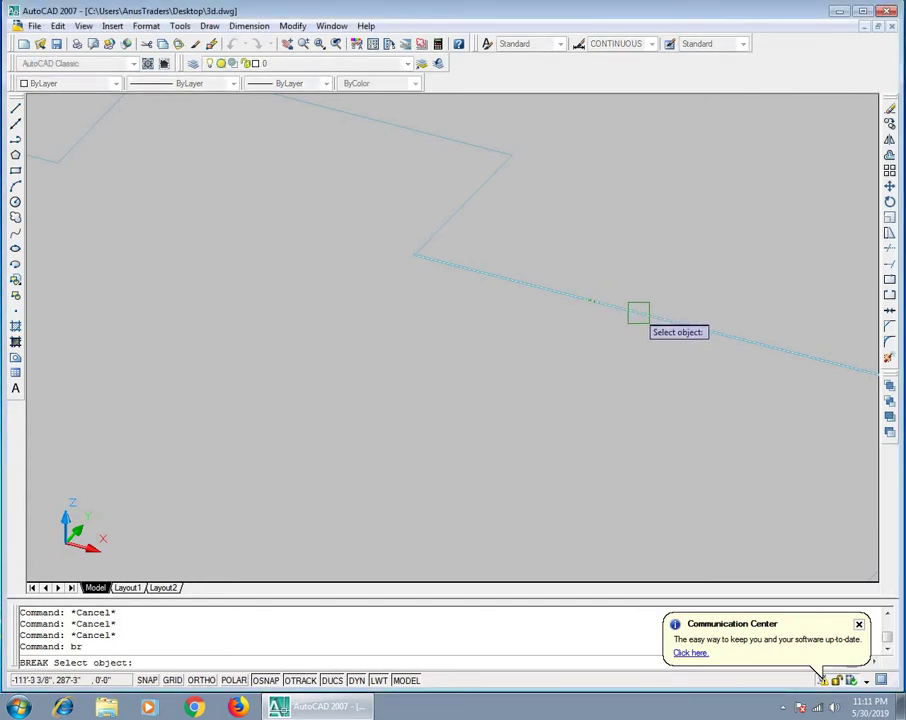
click(637, 308)
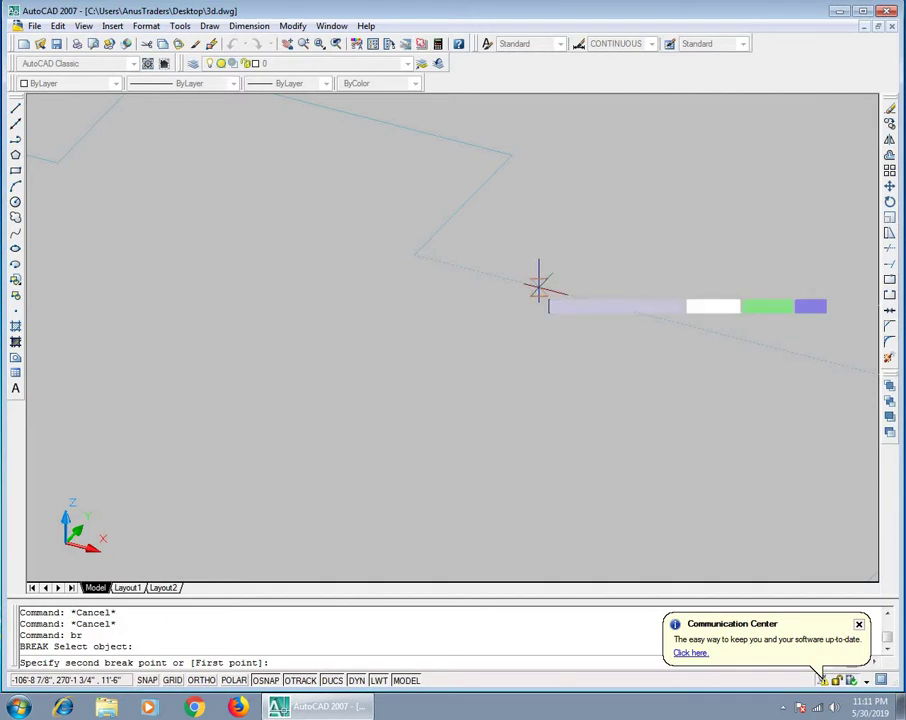
click(532, 285)
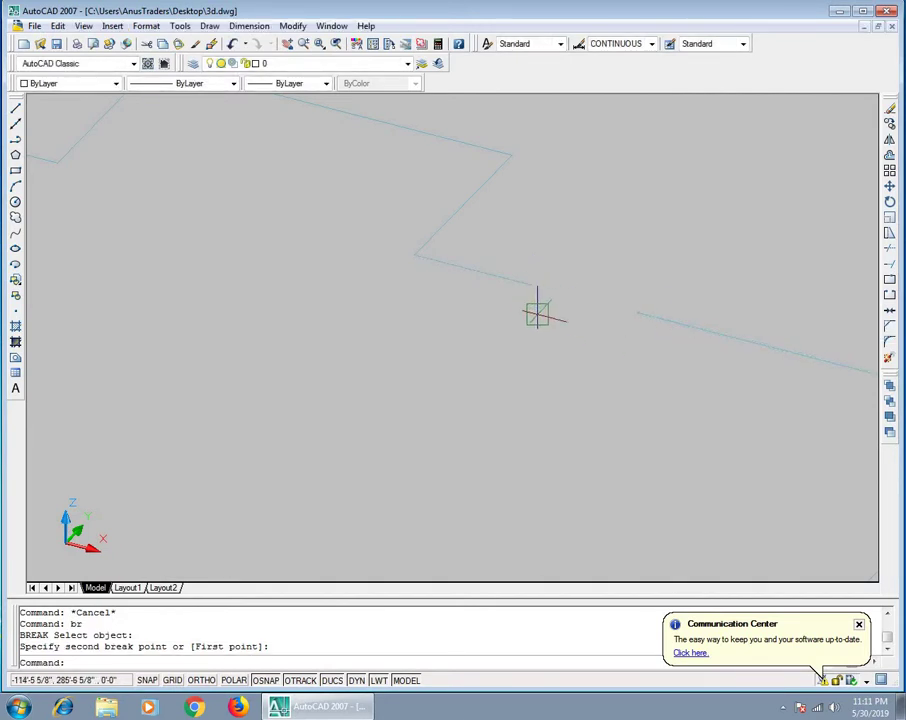
scroll(550, 290, down, 1)
scroll(610, 220, down, 2)
scroll(652, 207, down, 2)
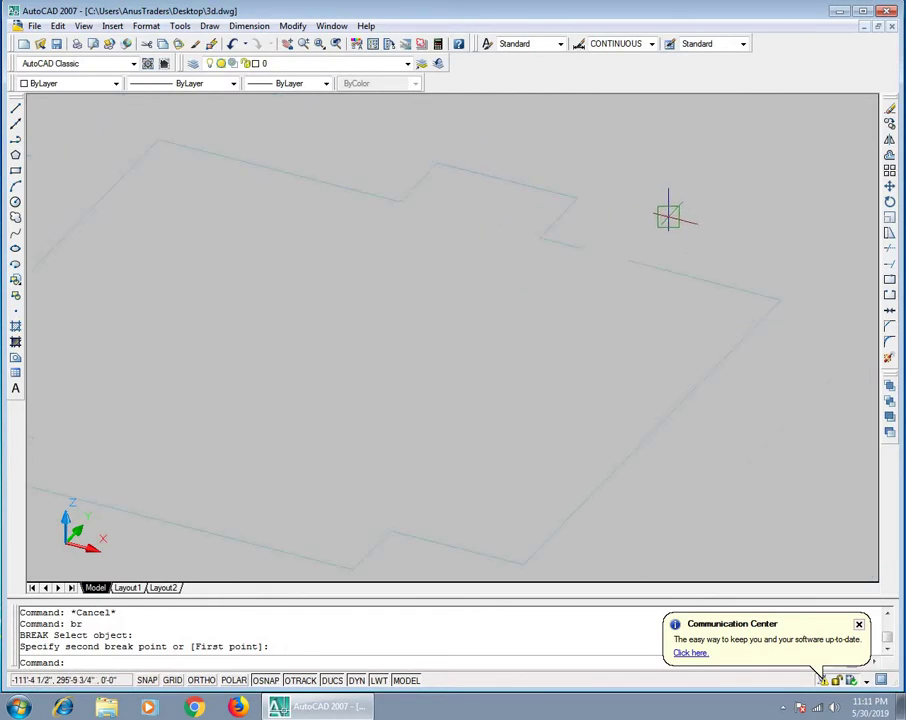
scroll(668, 216, down, 2)
scroll(670, 216, up, 3)
scroll(655, 216, up, 1)
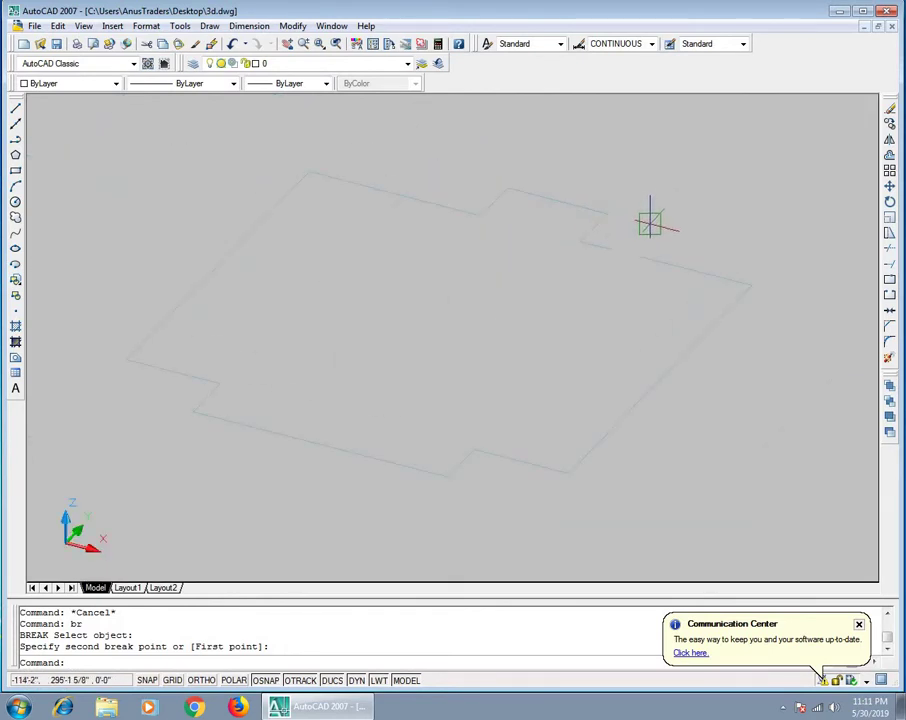
scroll(643, 225, up, 2)
scroll(620, 240, up, 1)
scroll(612, 270, up, 2)
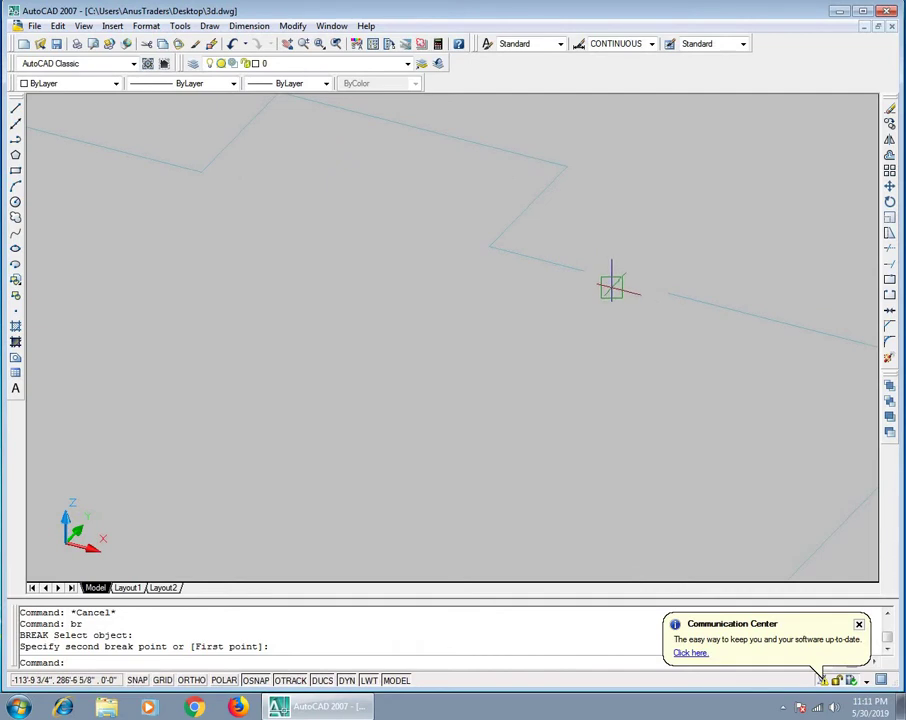
scroll(612, 287, down, 2)
scroll(650, 285, down, 2)
scroll(697, 283, down, 3)
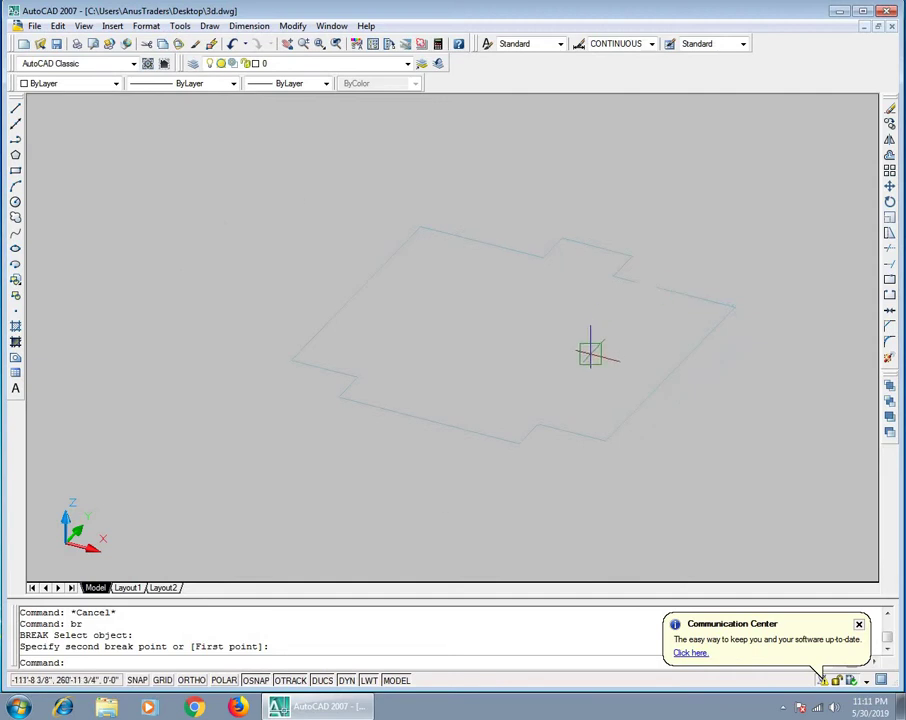
scroll(629, 267, up, 1)
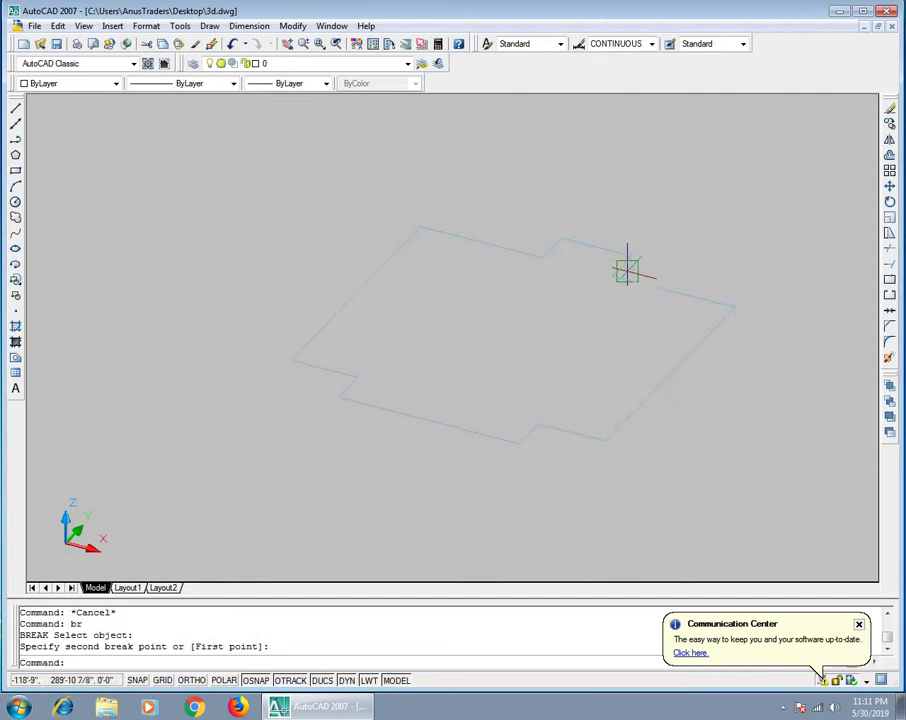
scroll(633, 283, up, 1)
scroll(646, 311, up, 1)
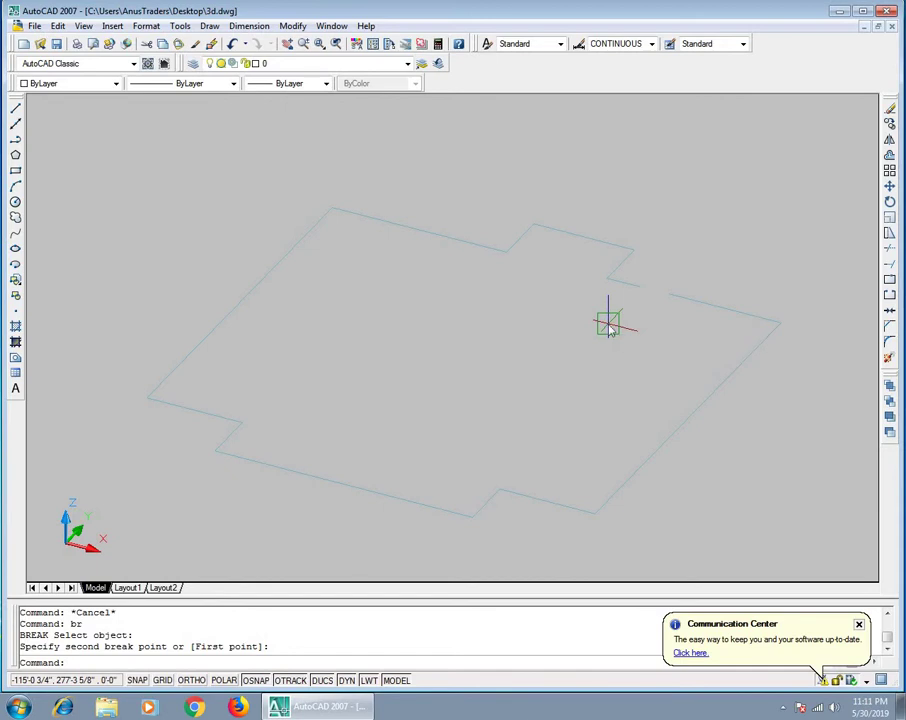
text(pe)
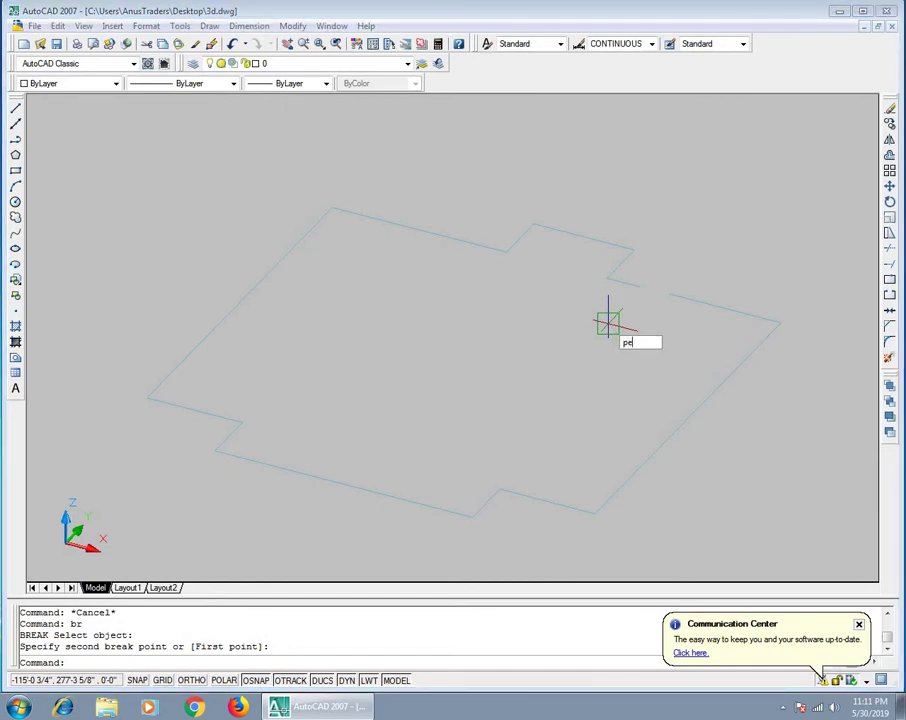
Step: With PEDIT, convert the broken edge line to a polyline and join all 12 outline segments to it
key(Return)
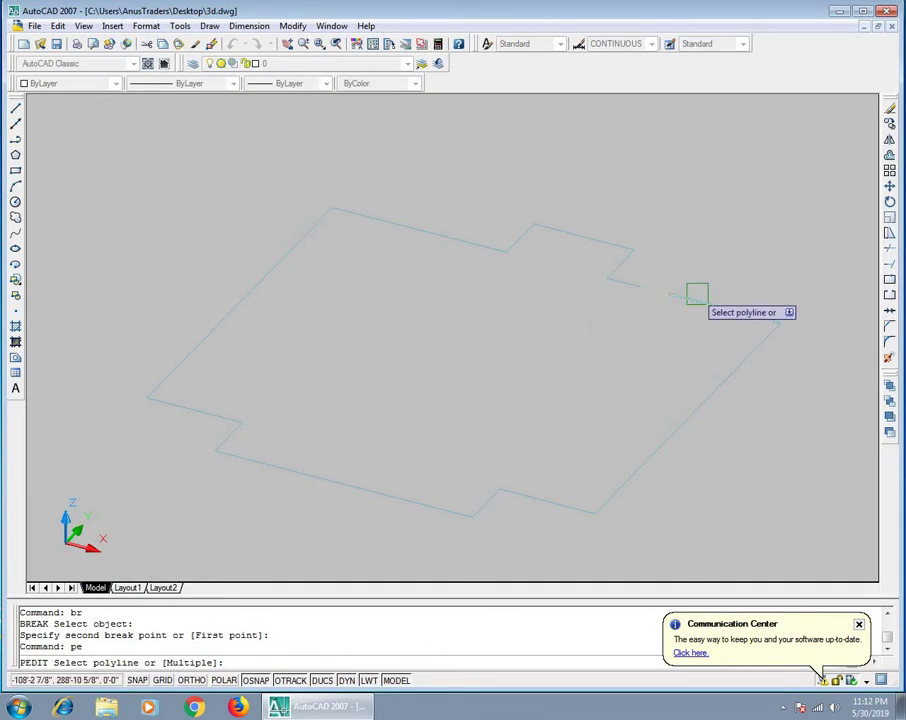
click(697, 294)
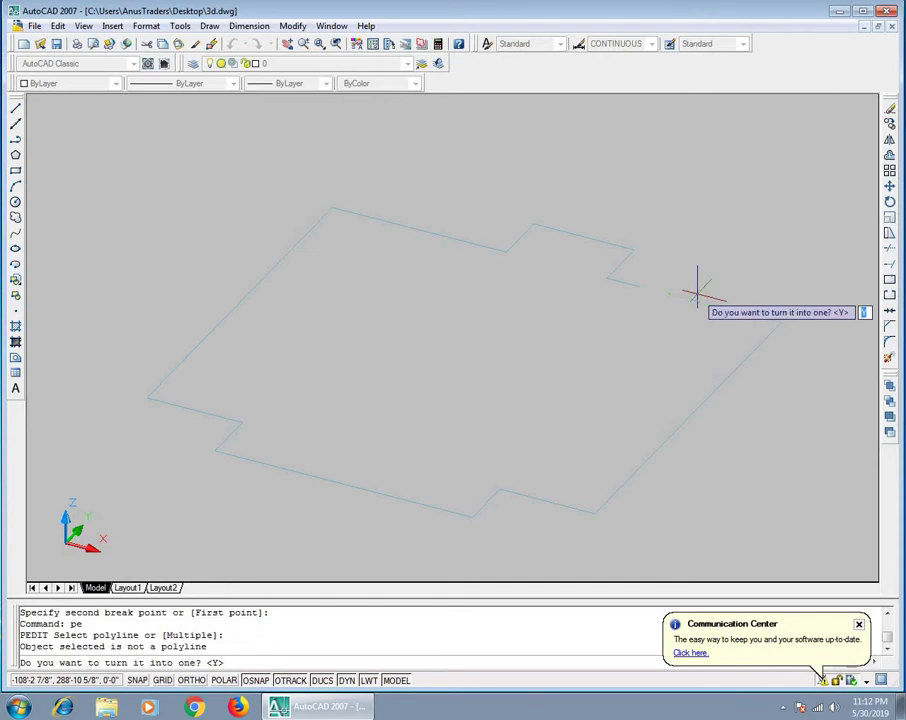
text(y)
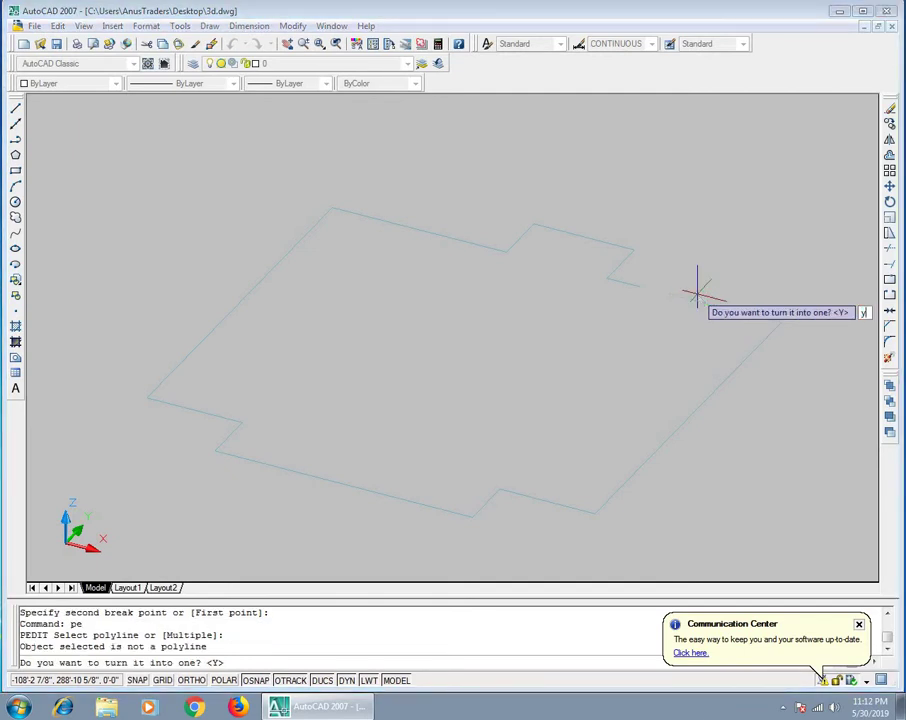
key(Return)
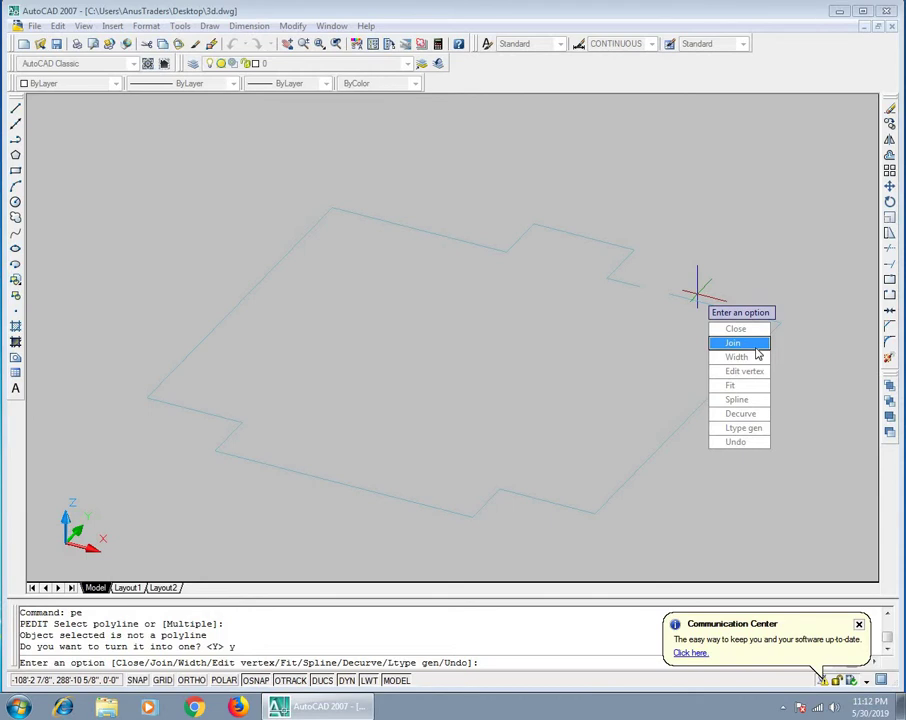
text(j)
key(Return)
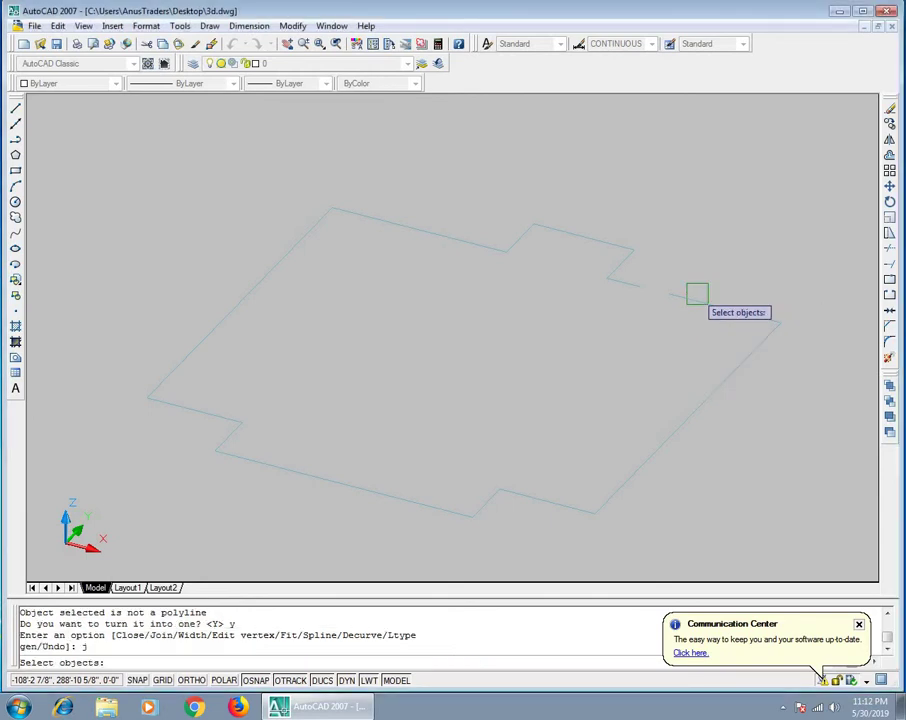
click(828, 177)
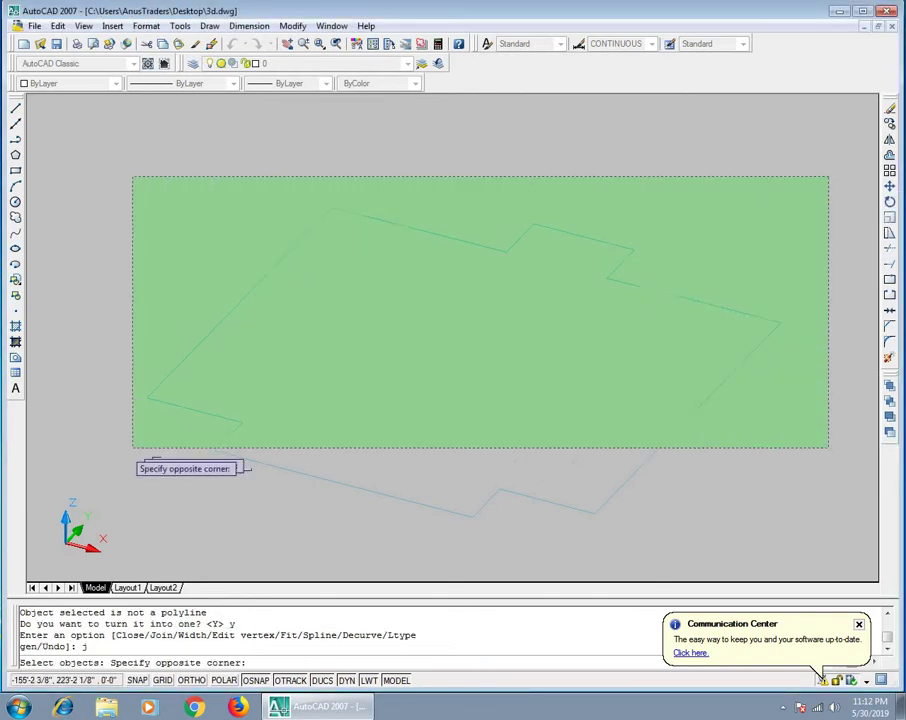
click(125, 521)
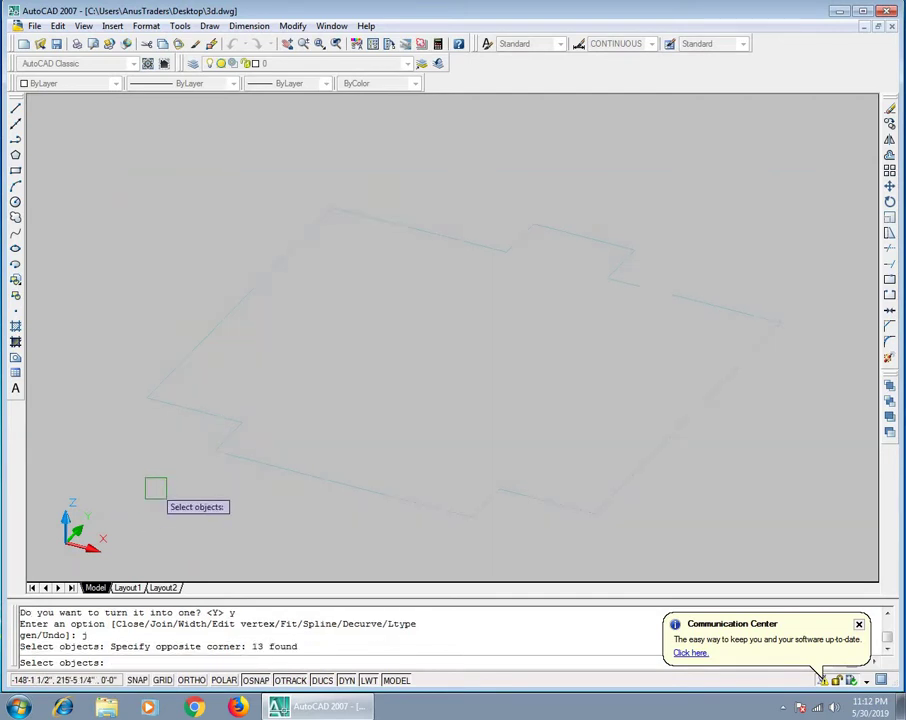
key(Return)
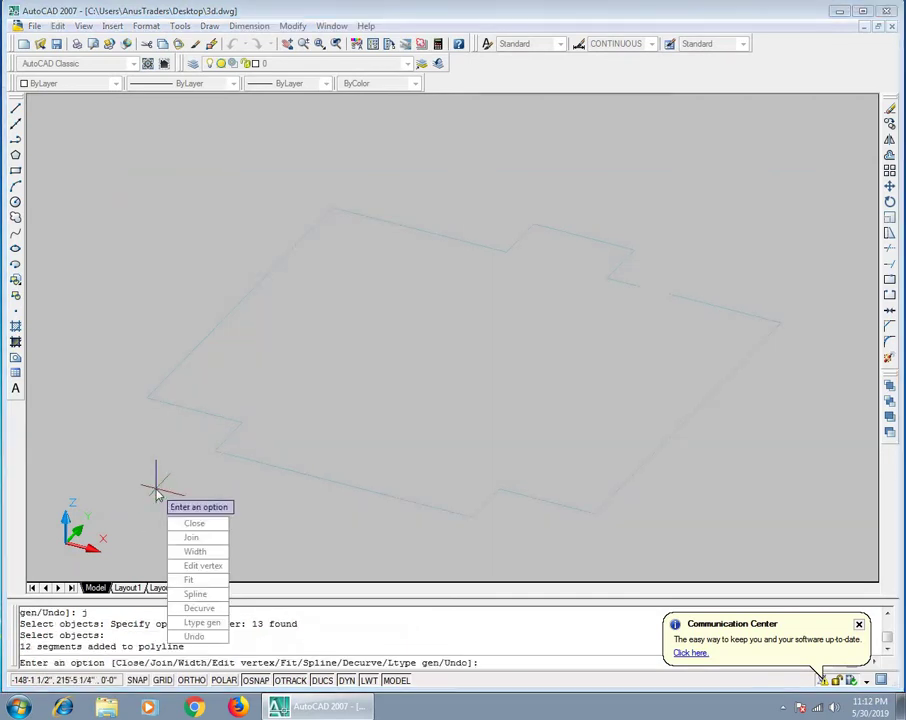
key(Return)
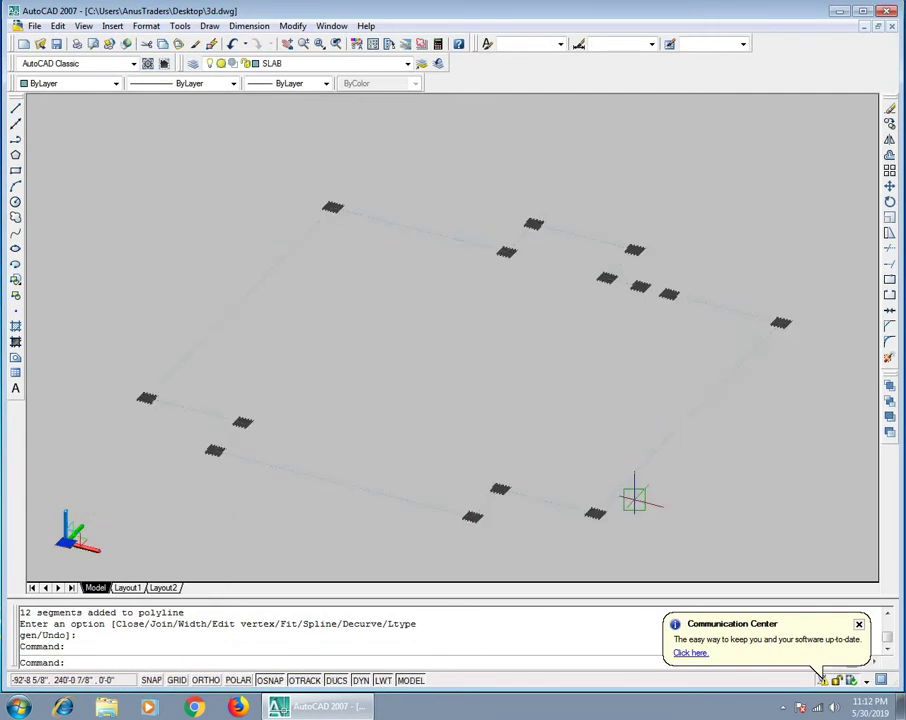
Step: Clear the selection and zoom in close on a corner of the slab outline
key(Escape)
key(Escape)
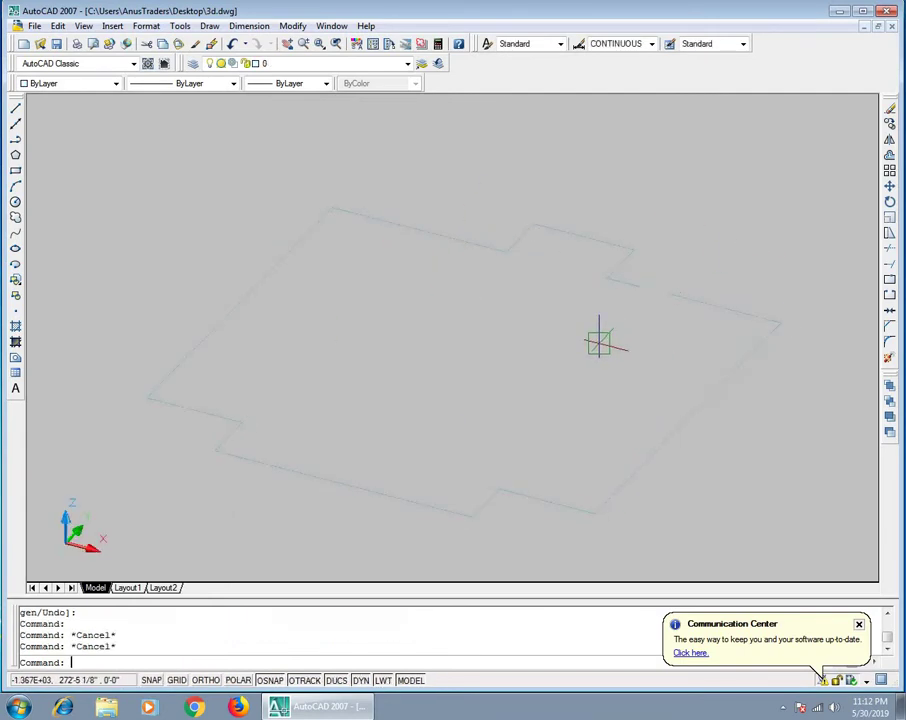
key(Escape)
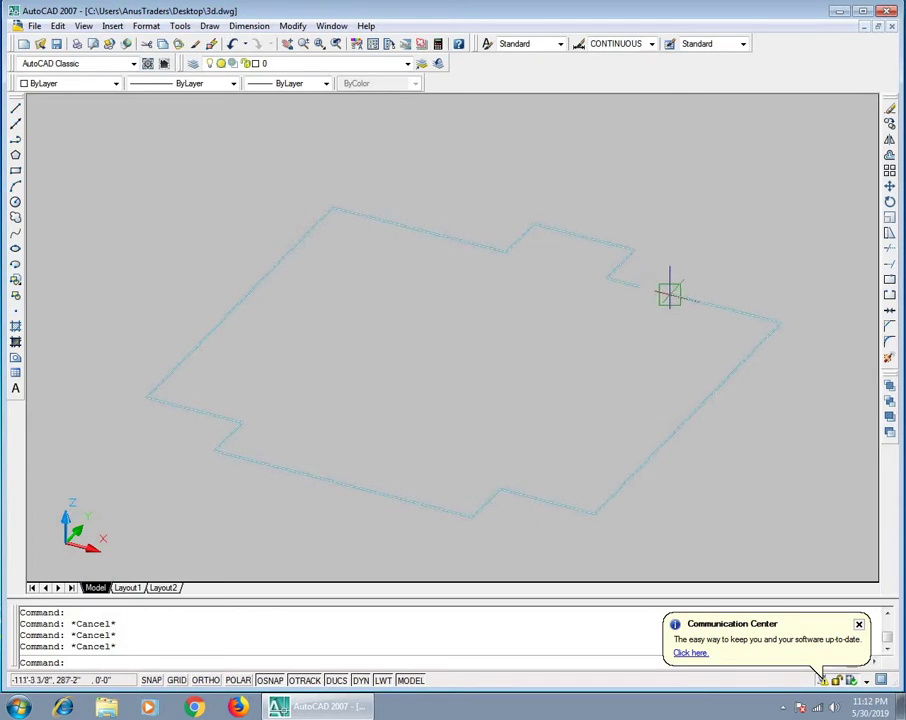
scroll(466, 362, down, 1)
scroll(464, 310, down, 3)
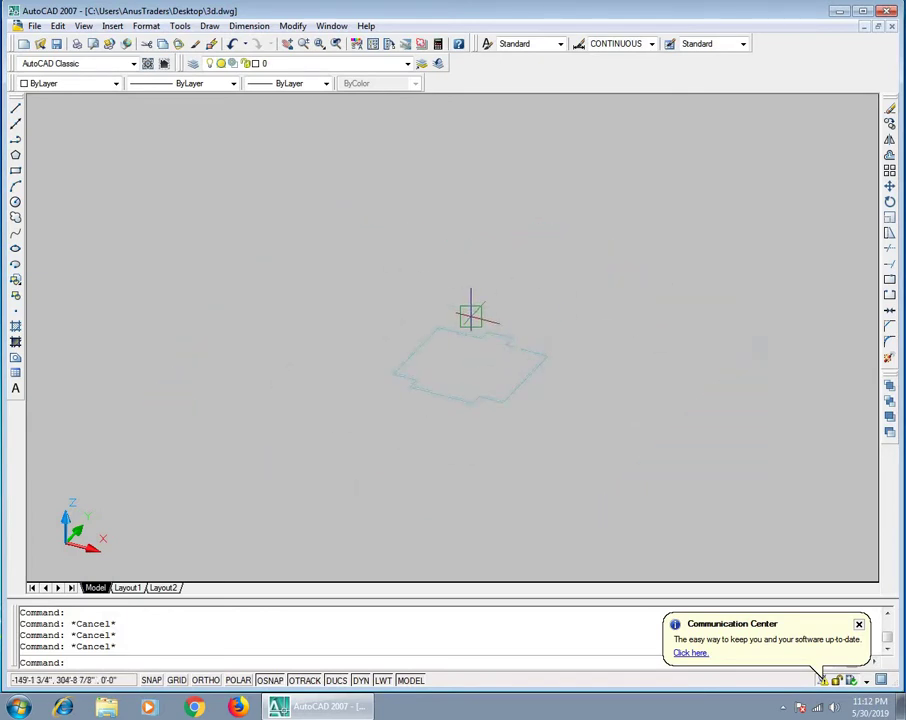
scroll(566, 390, up, 1)
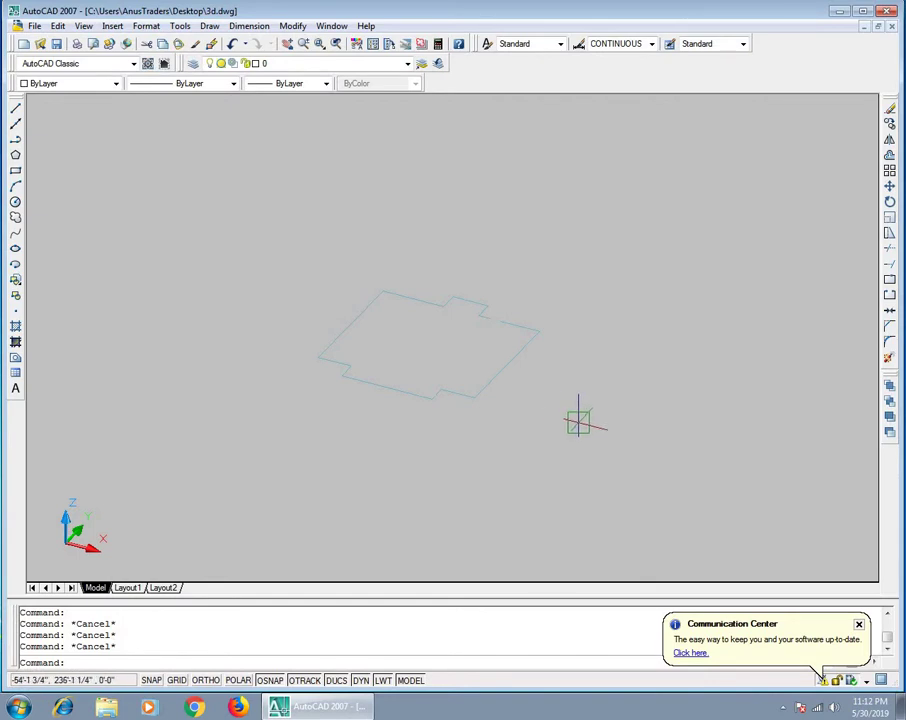
scroll(562, 420, up, 1)
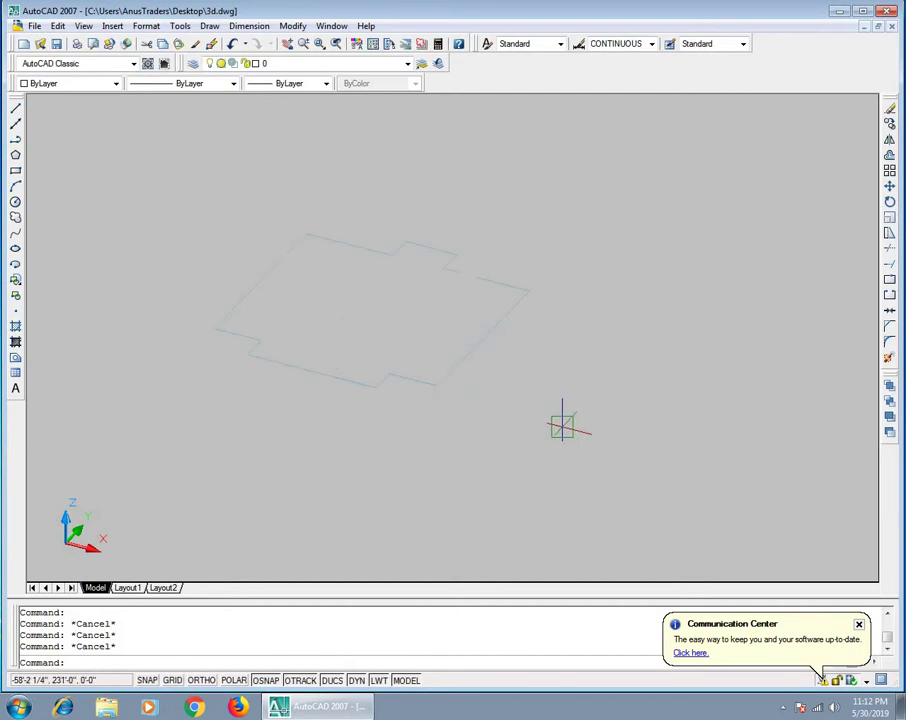
scroll(557, 427, up, 1)
scroll(554, 402, up, 1)
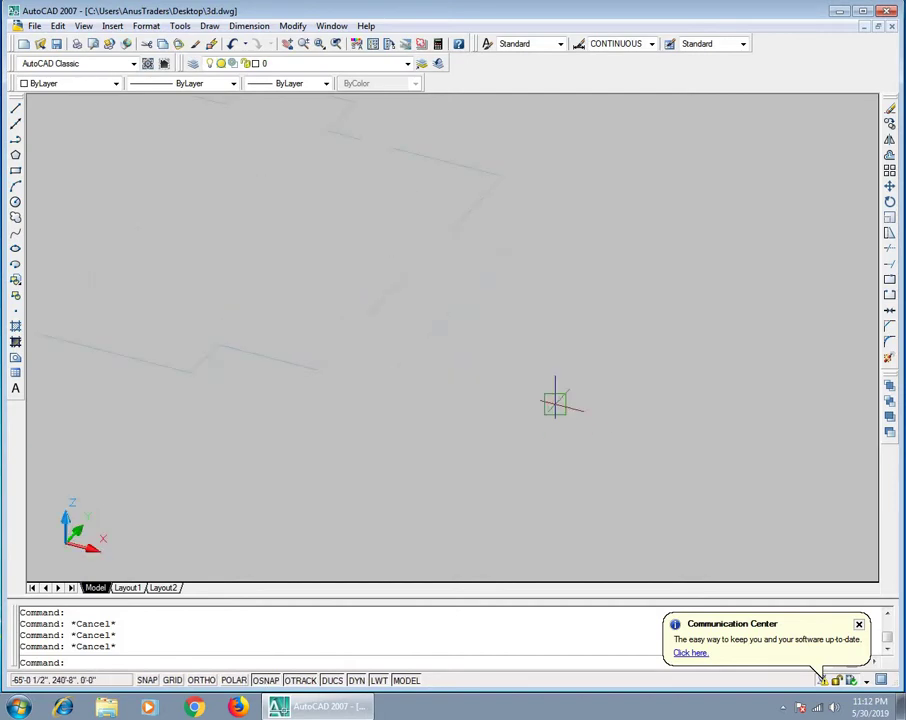
Step: With ORTHO on, draw connected border lines of 3', 4.5 and 3 from the slab corner
text(l)
key(Return)
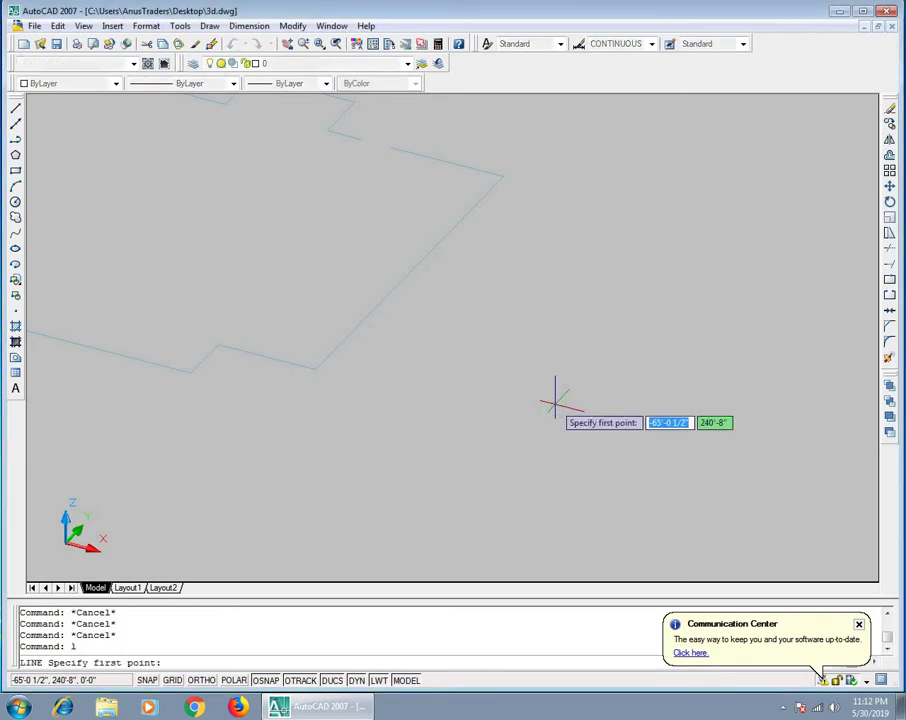
click(201, 680)
click(462, 446)
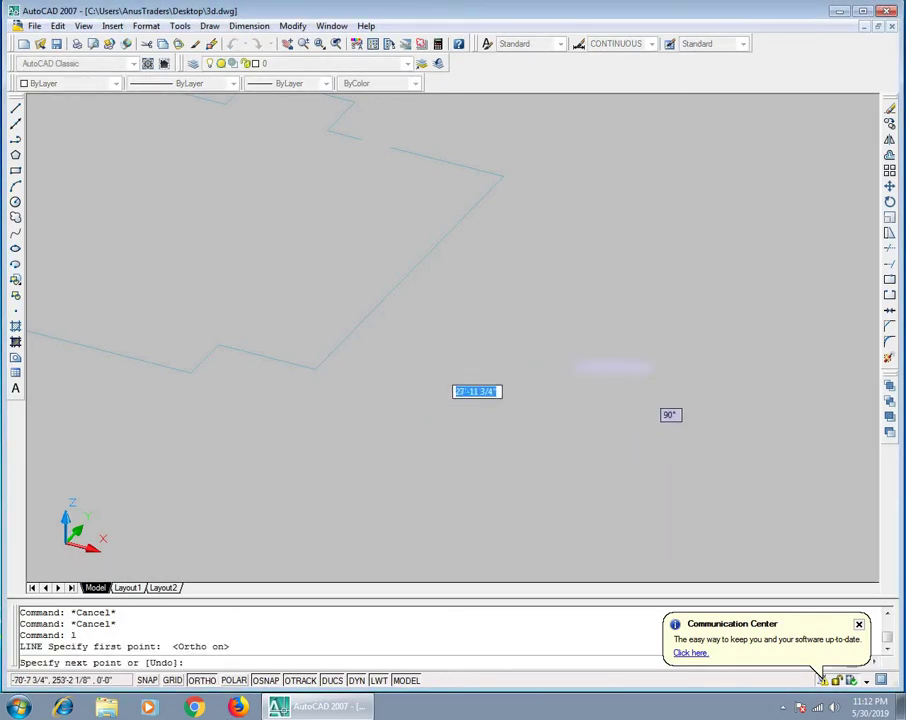
text(3)
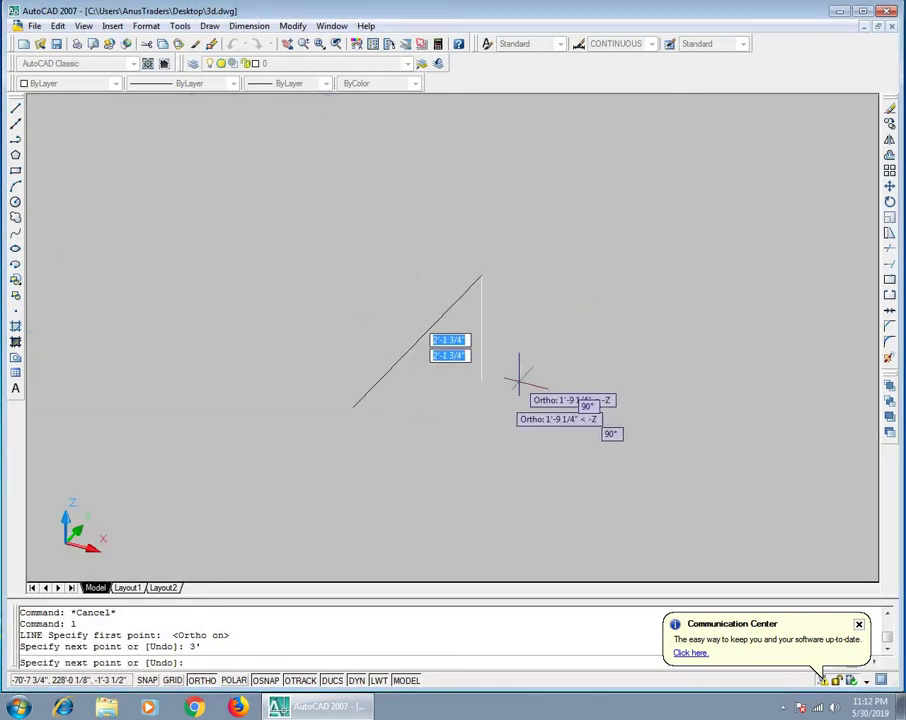
text(4.5)
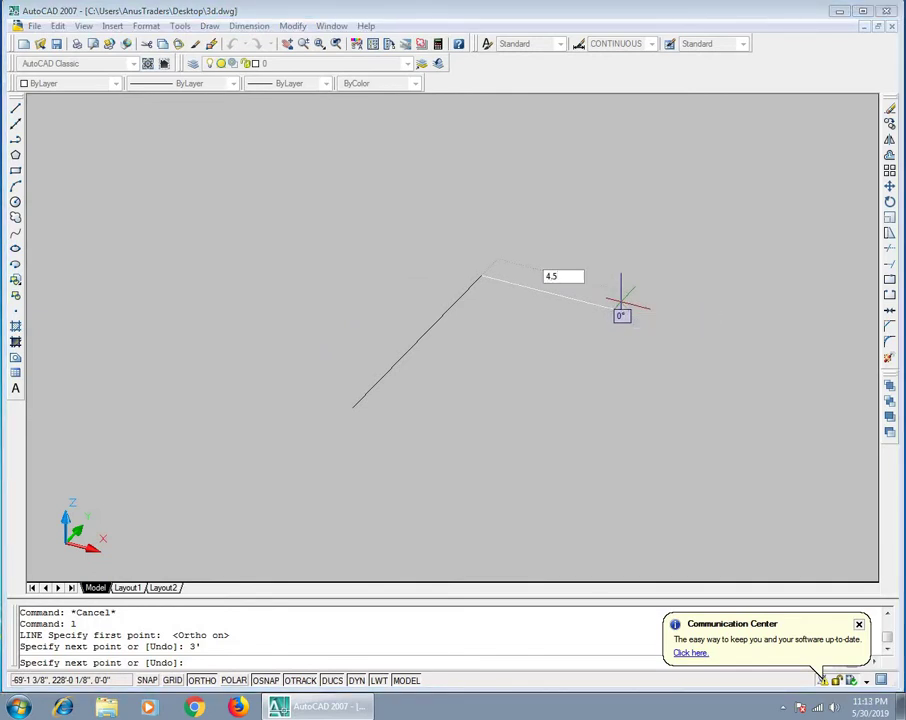
key(Return)
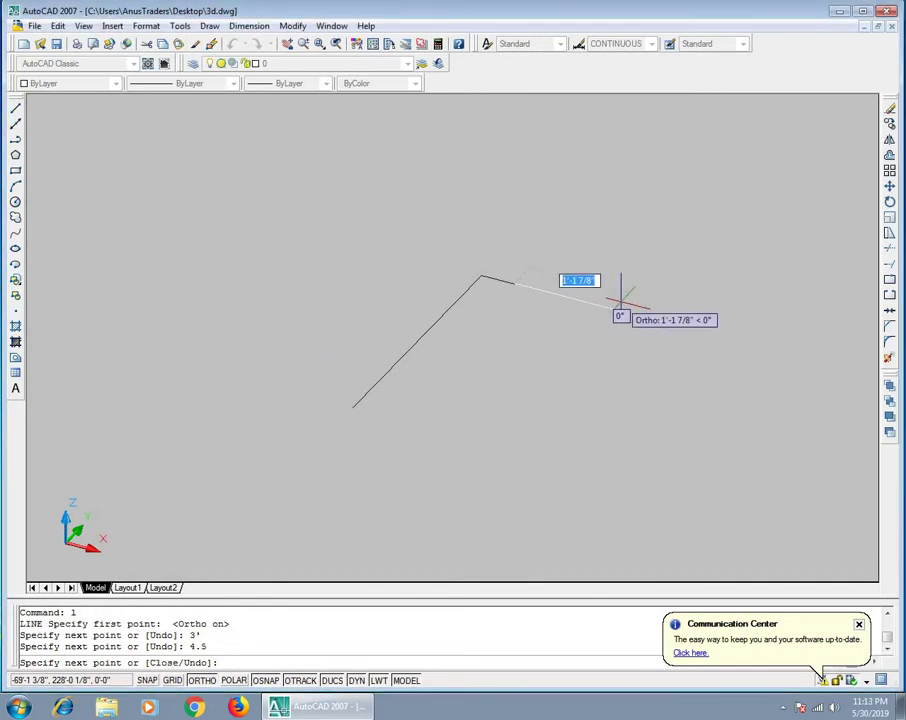
scroll(566, 352, up, 3)
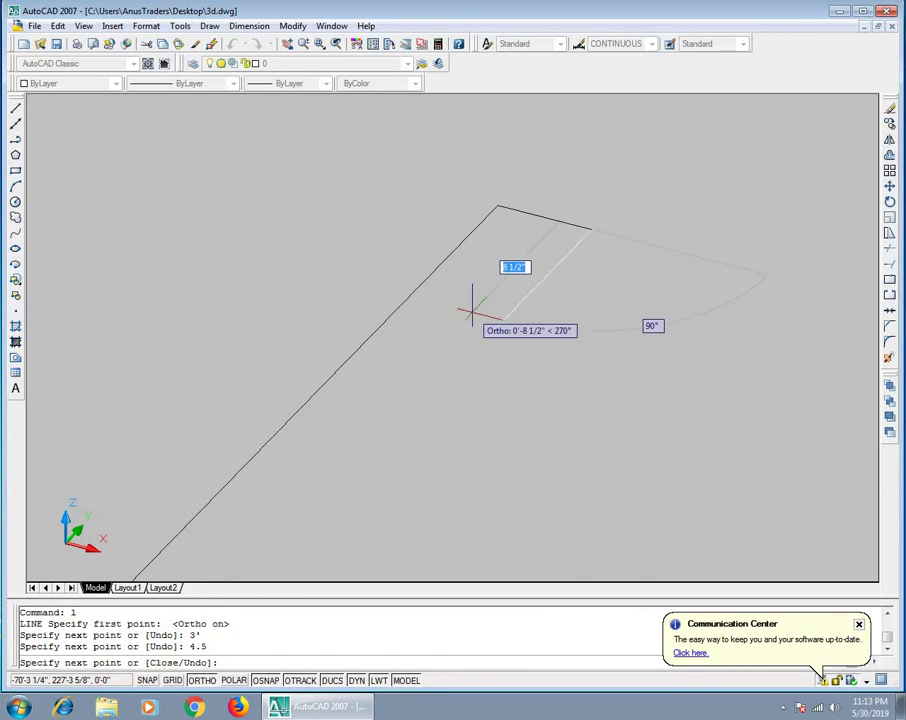
text(3)
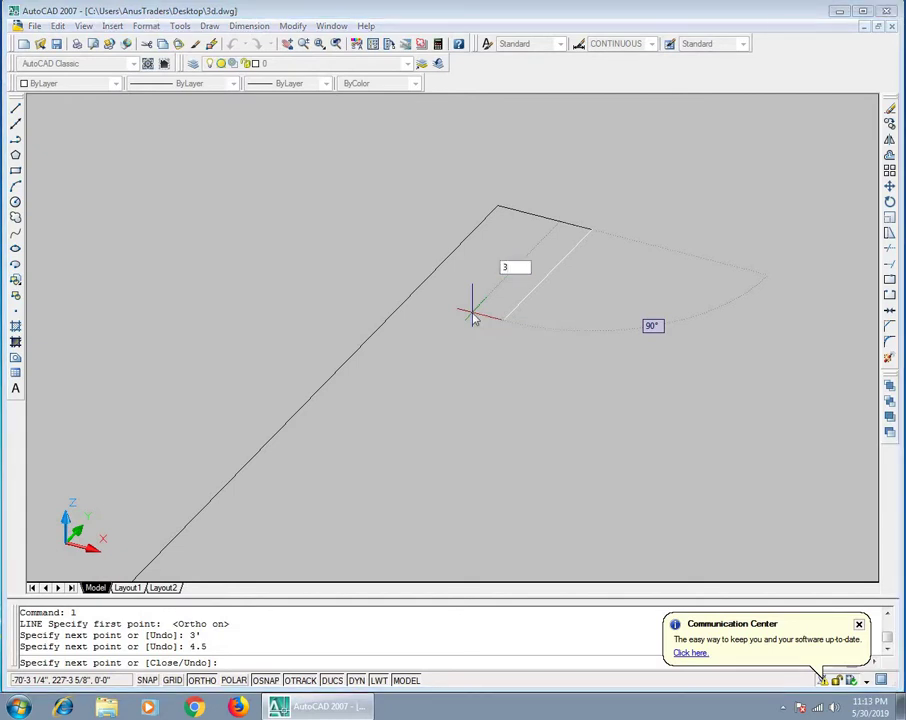
key(Return)
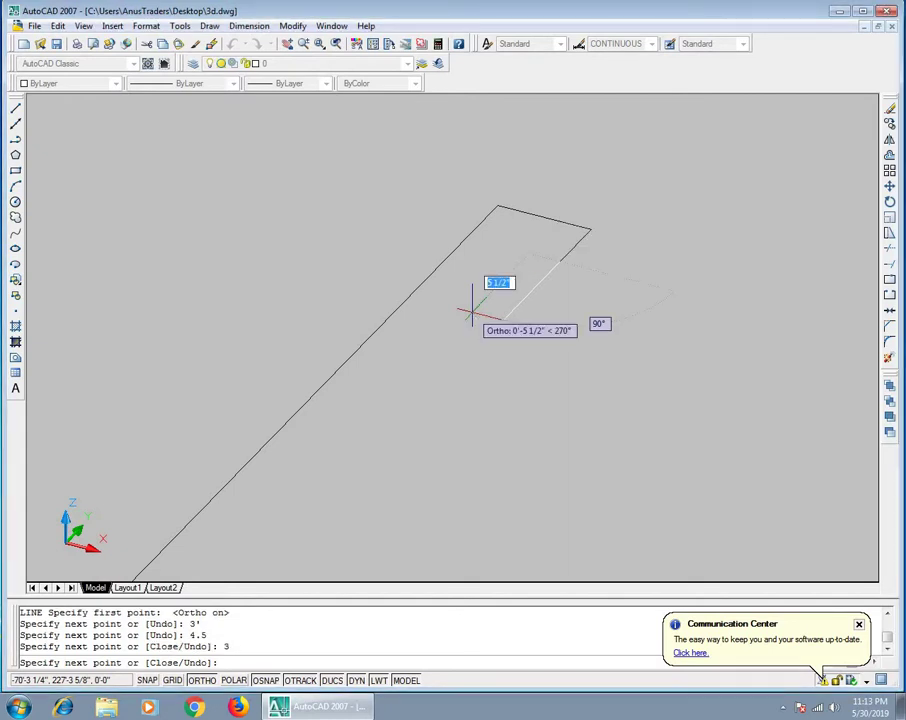
key(Return)
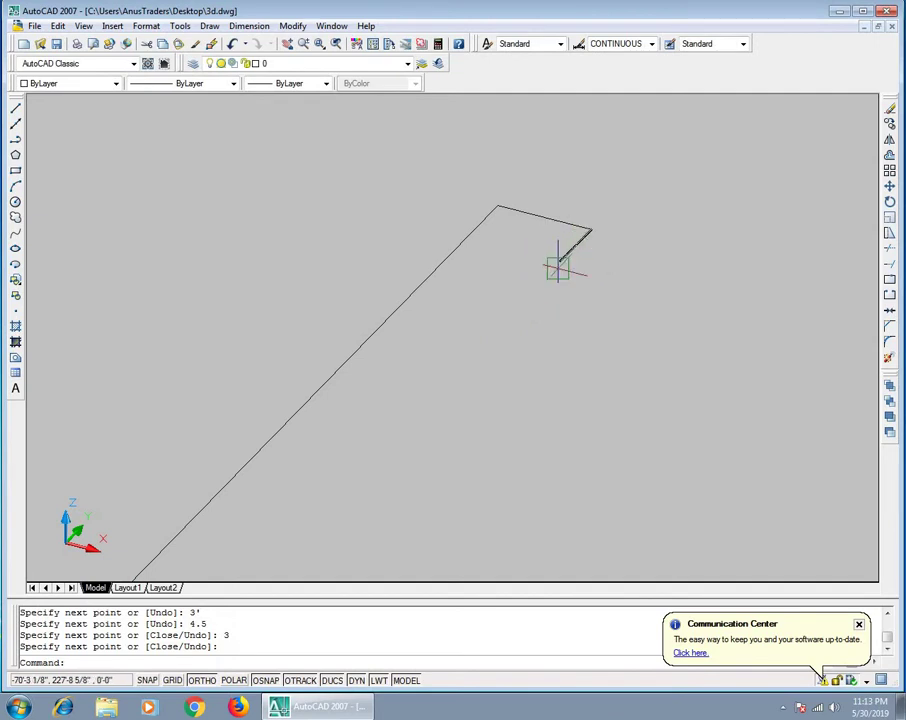
text(l)
key(Return)
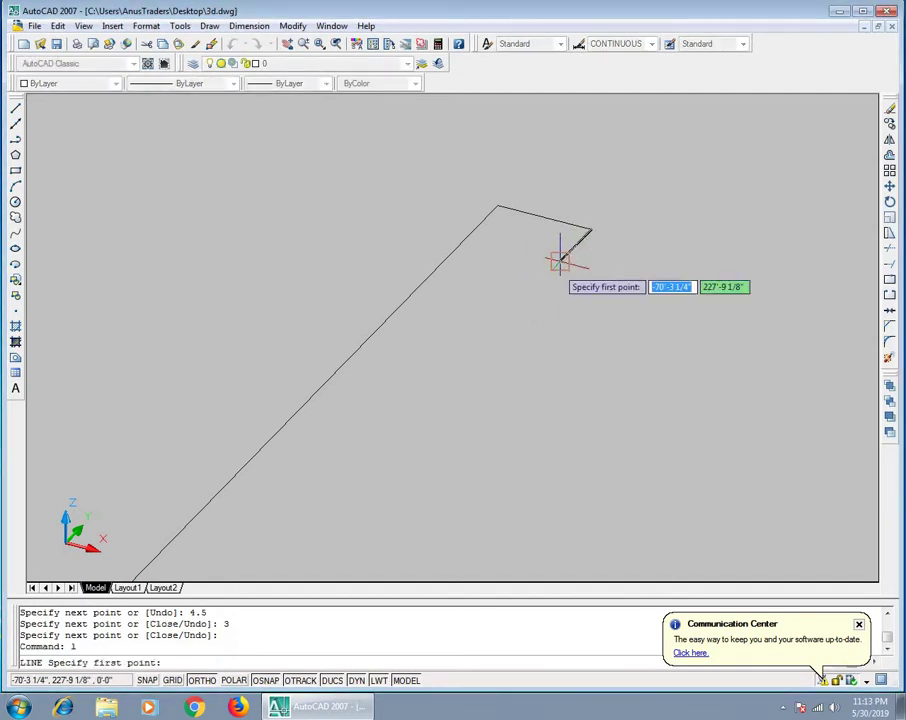
Step: From the previous corner, draw connected border lines of 2, 5, 2 and 12 units
click(560, 261)
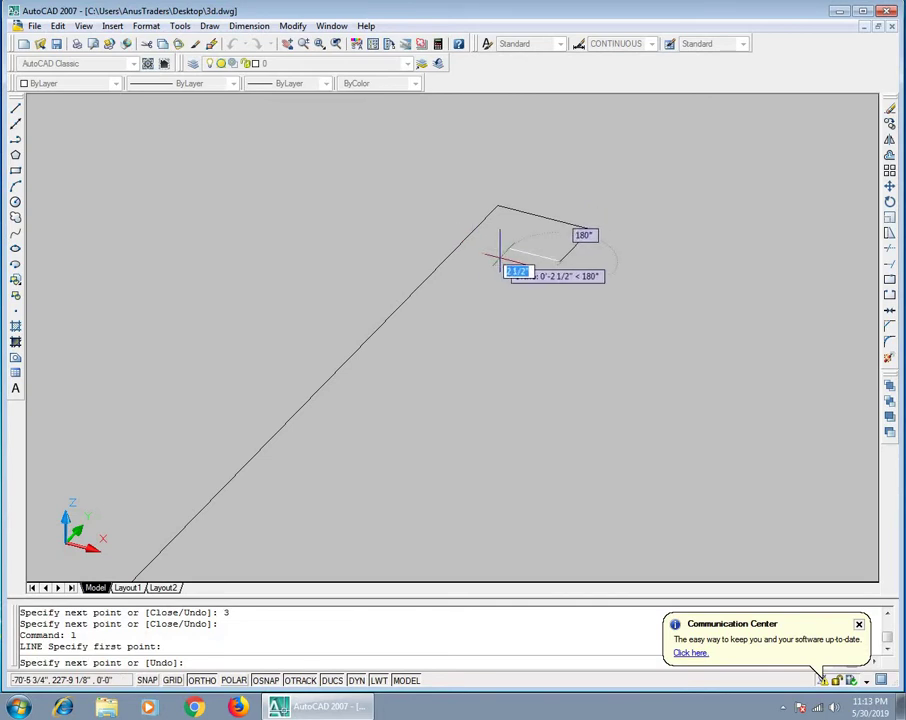
text(2)
key(Return)
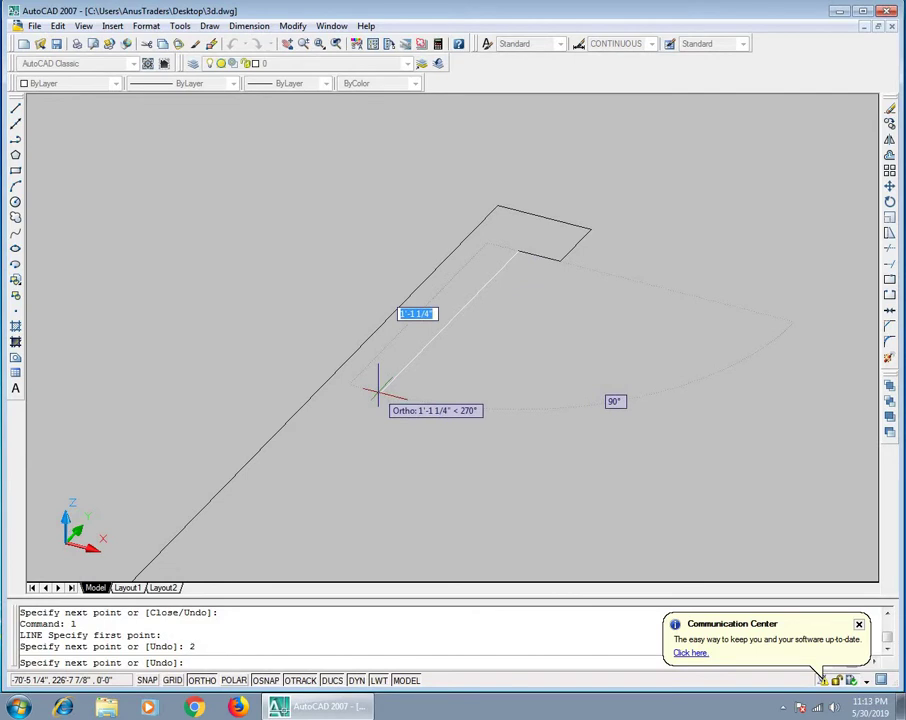
text(5)
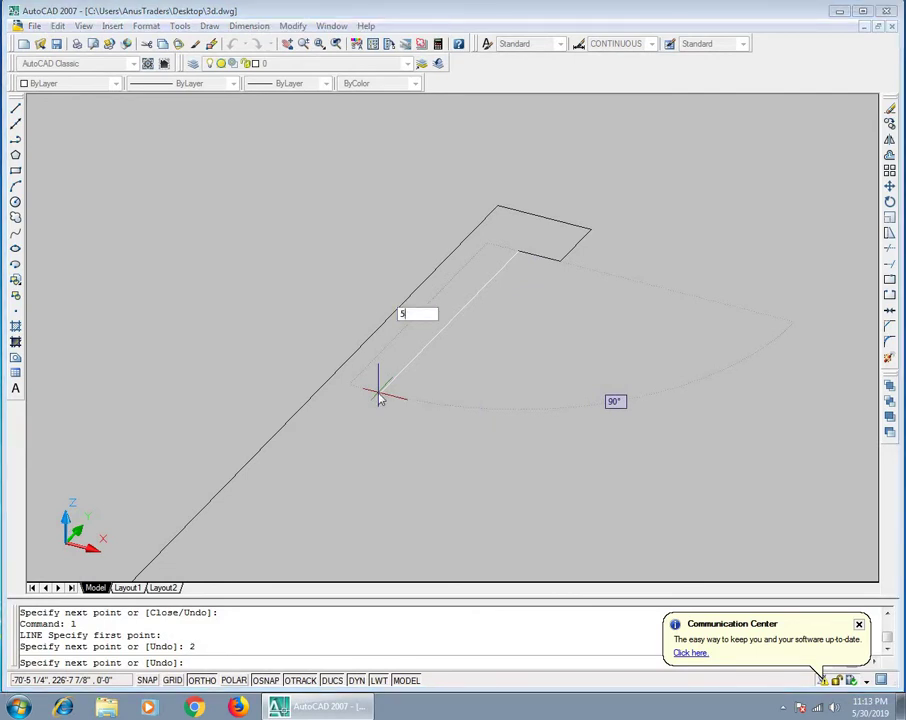
key(Return)
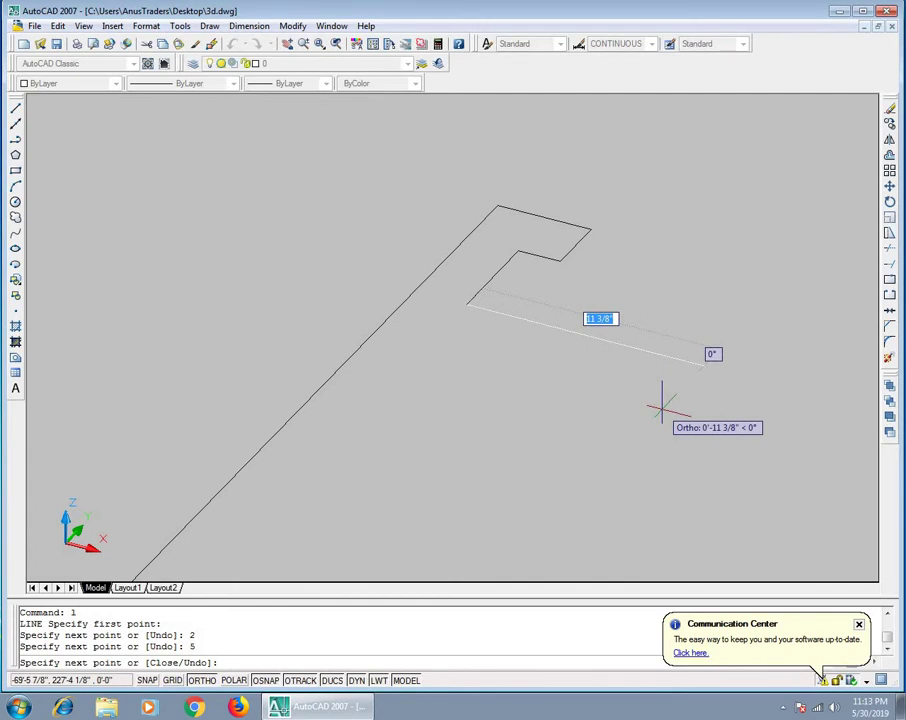
text(2)
key(Return)
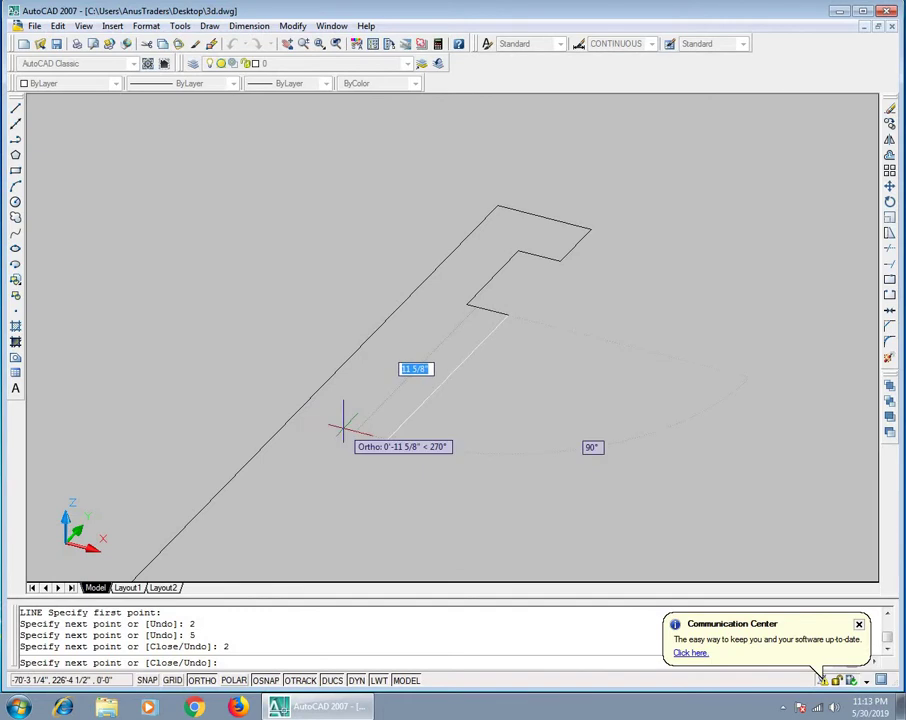
text(1)
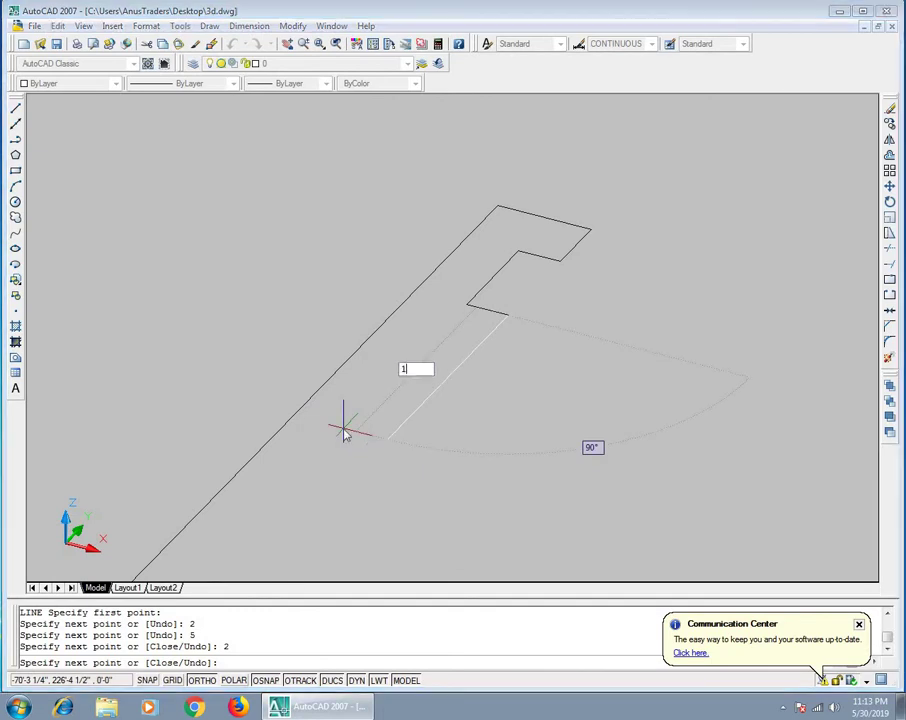
text(2)
key(Return)
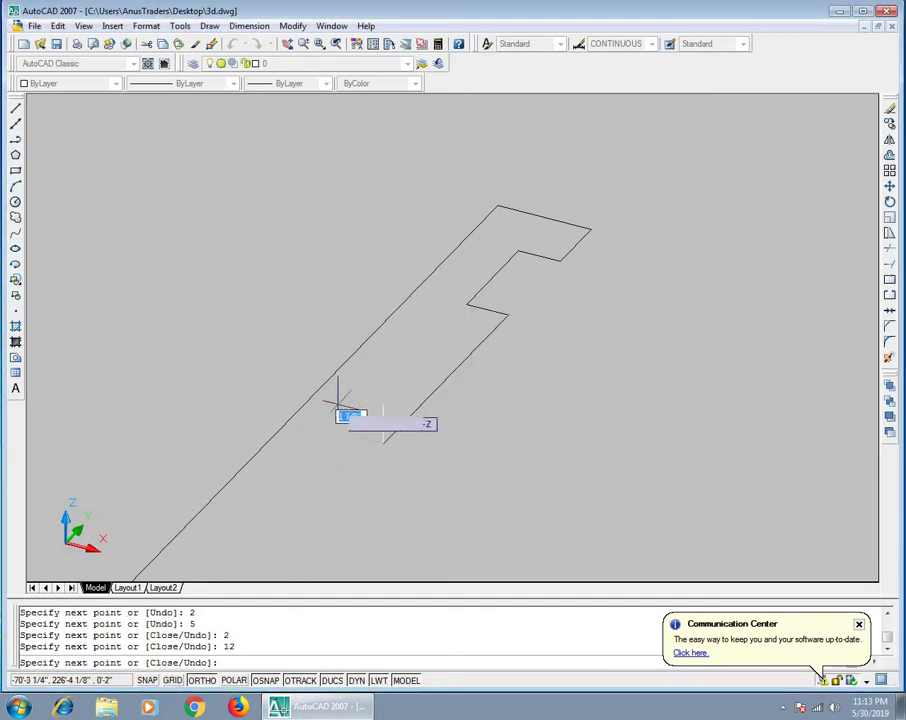
Step: Add the 3-unit segment and place the final border segment's end
shift+middle_drag(343, 425, 356, 366)
scroll(356, 366, up, 3)
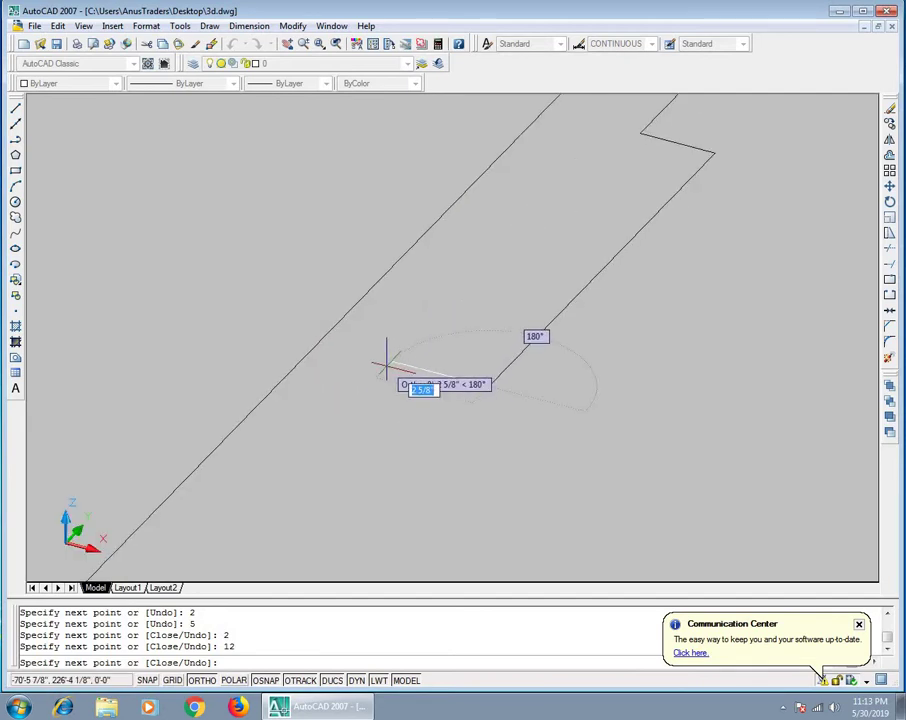
text(3)
key(Return)
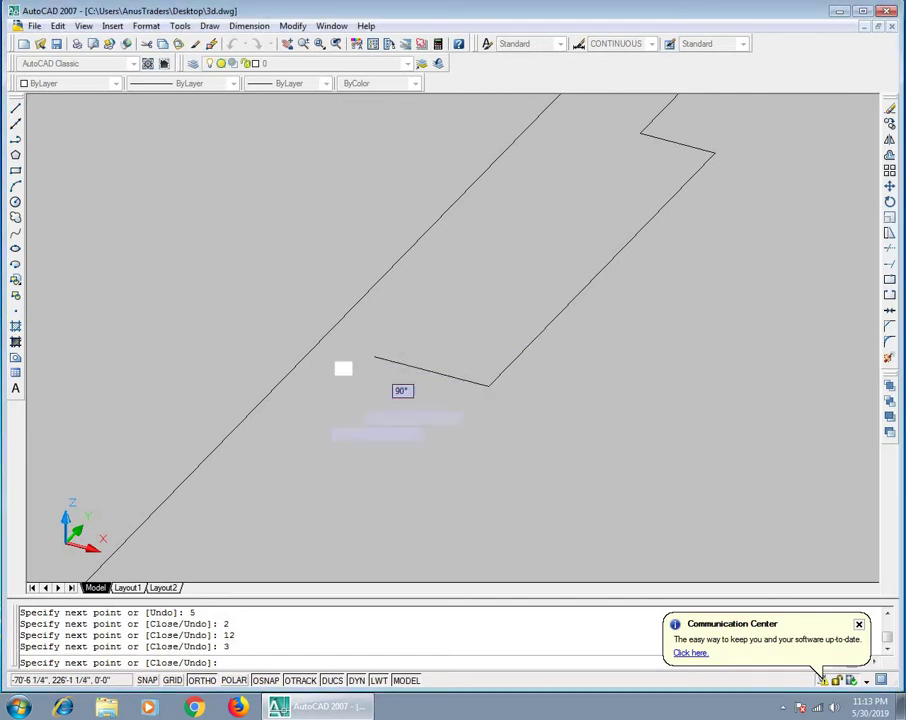
mouse_move(410, 370)
shift+middle_down()
mouse_move(376, 345)
mouse_move(323, 420)
mouse_move(331, 405)
shift+middle_up()
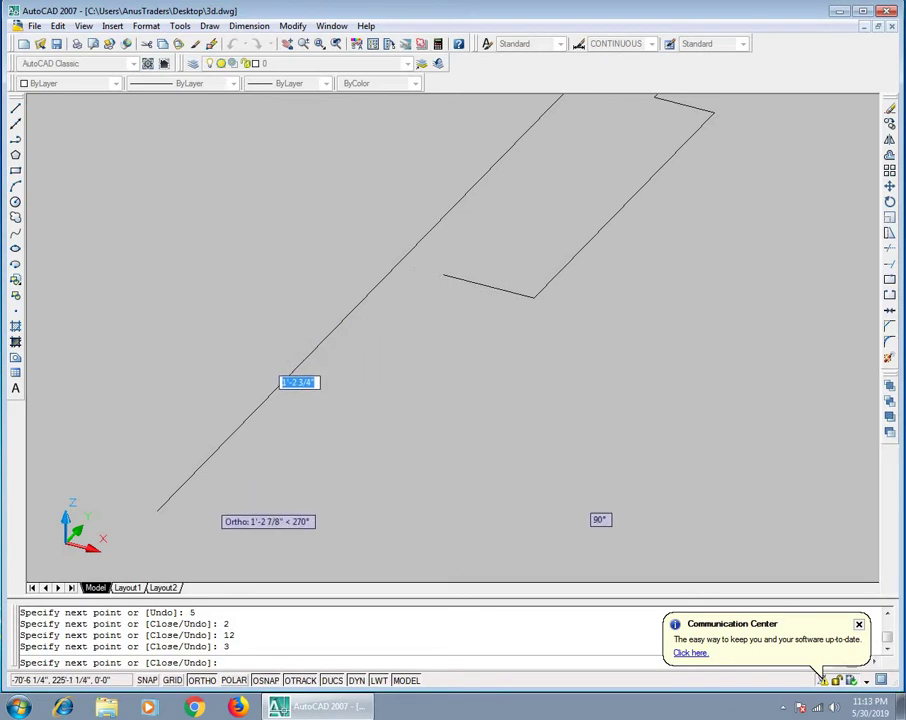
click(198, 525)
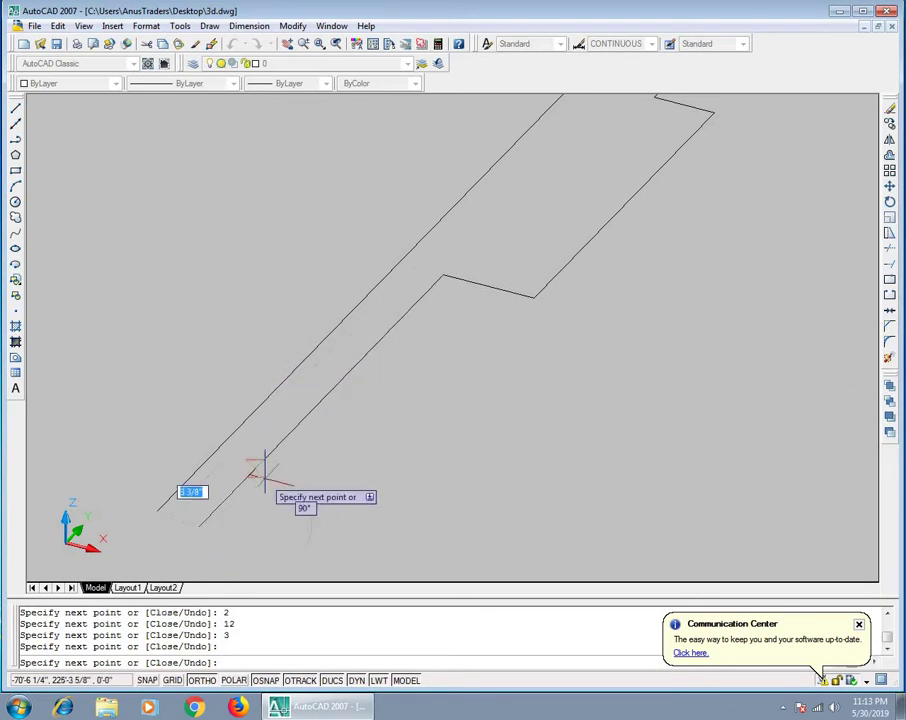
key(Escape)
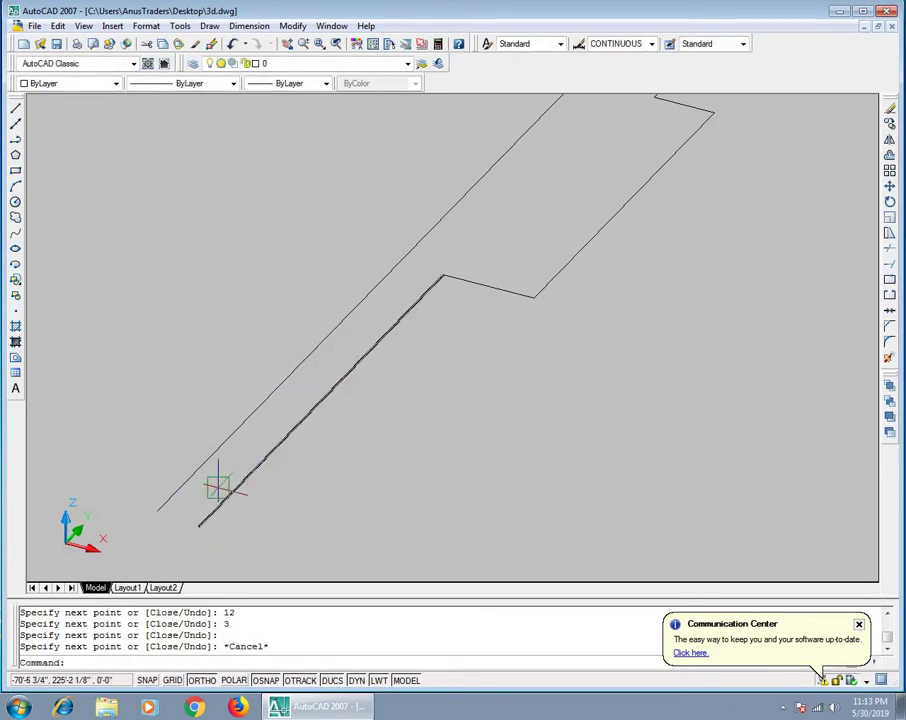
text(l)
key(Return)
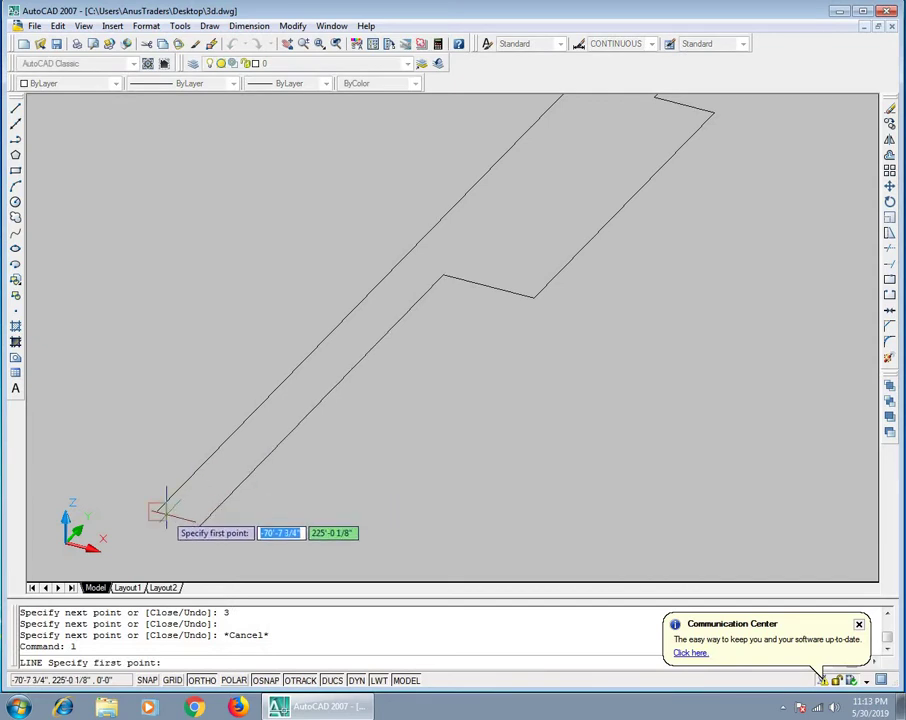
click(158, 511)
click(288, 544)
key(Escape)
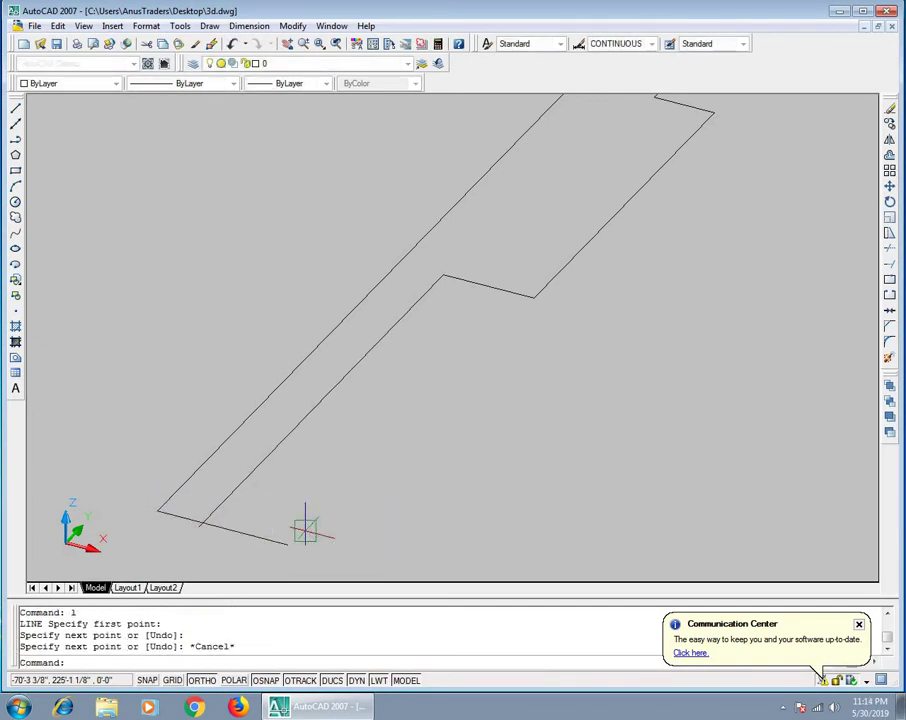
text(f)
key(Return)
key(Escape)
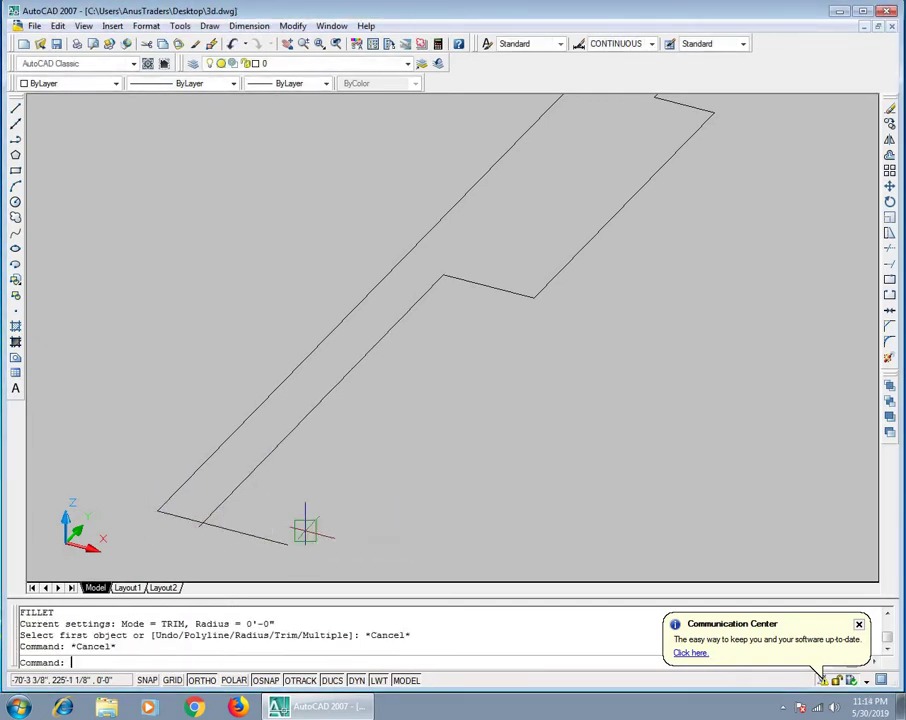
text(f)
key(Return)
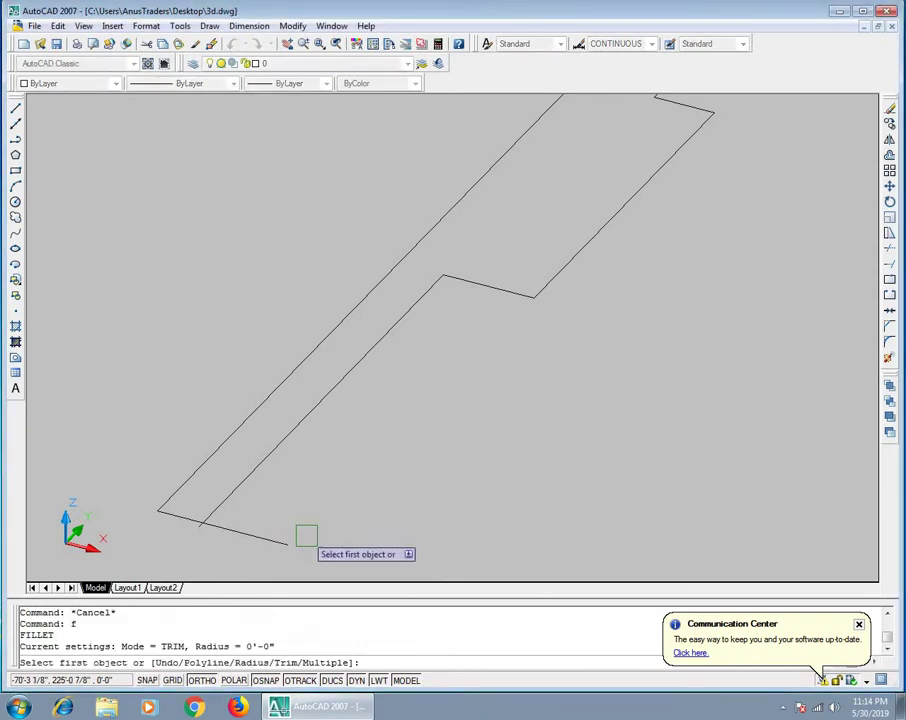
click(262, 472)
scroll(180, 510, up, 1)
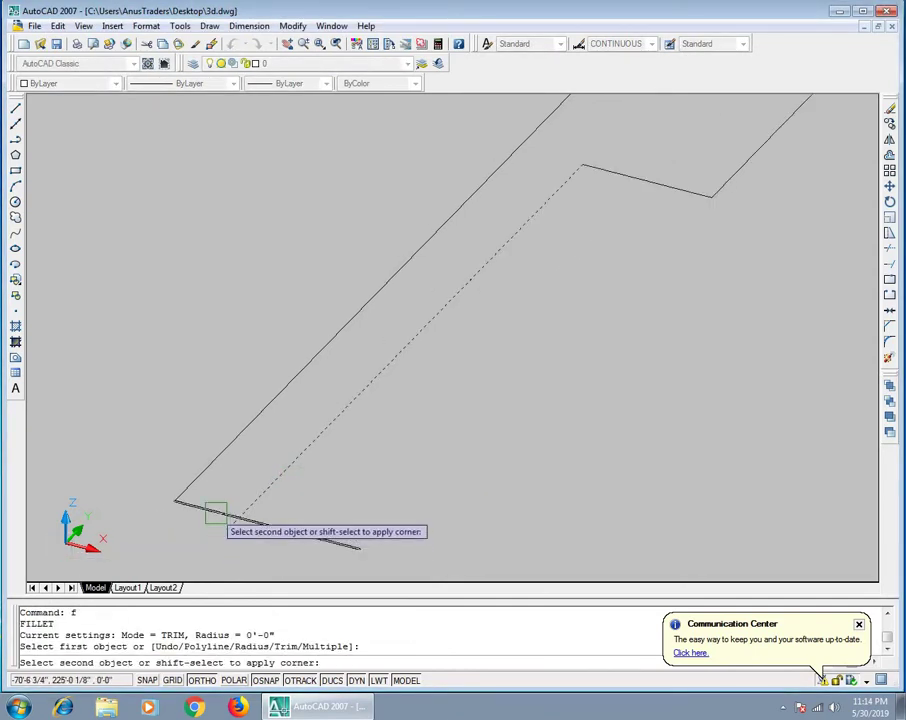
key(Escape)
key(Escape)
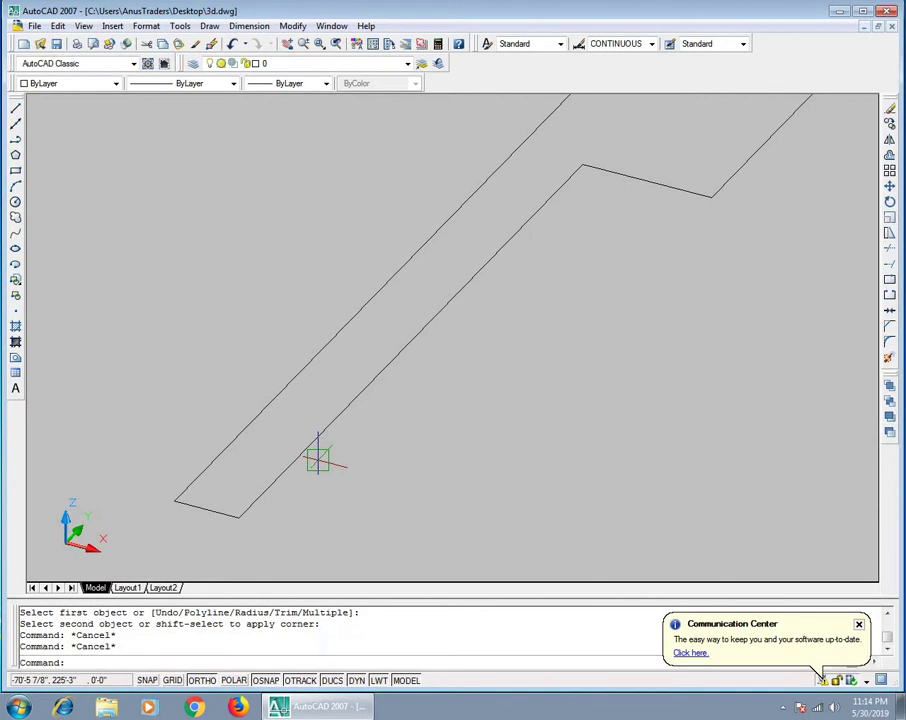
scroll(352, 430, down, 5)
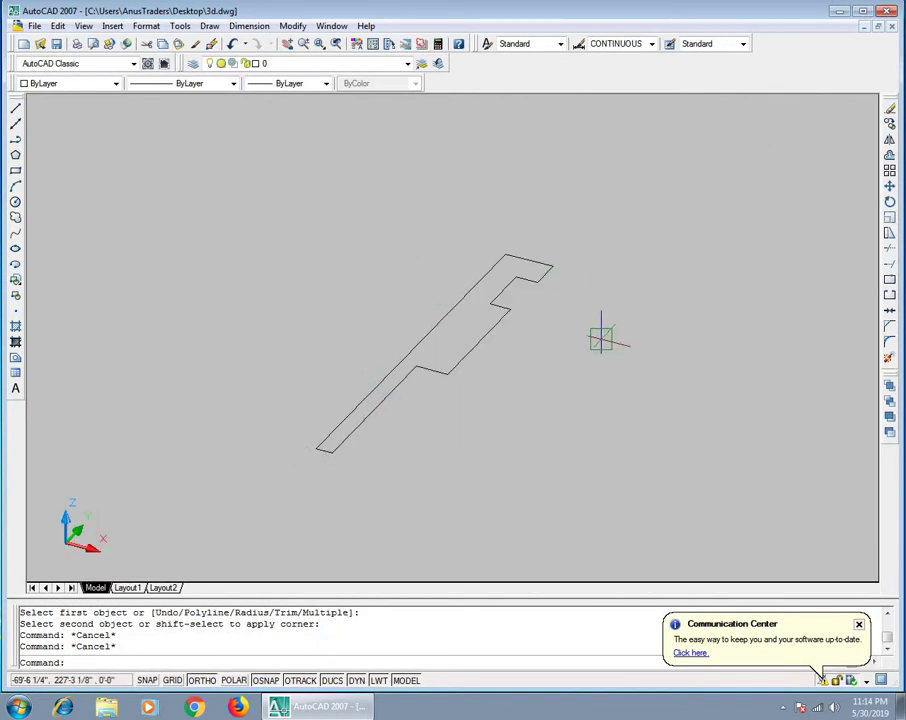
Step: Window-select the notched border's lines and convert them into one region
text(reg)
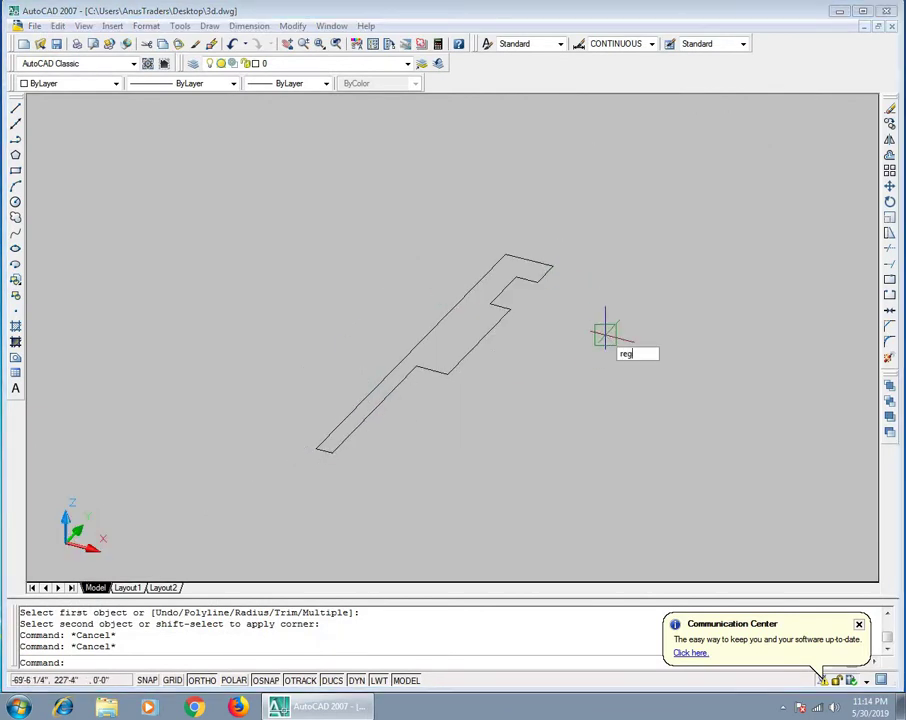
key(Return)
click(595, 255)
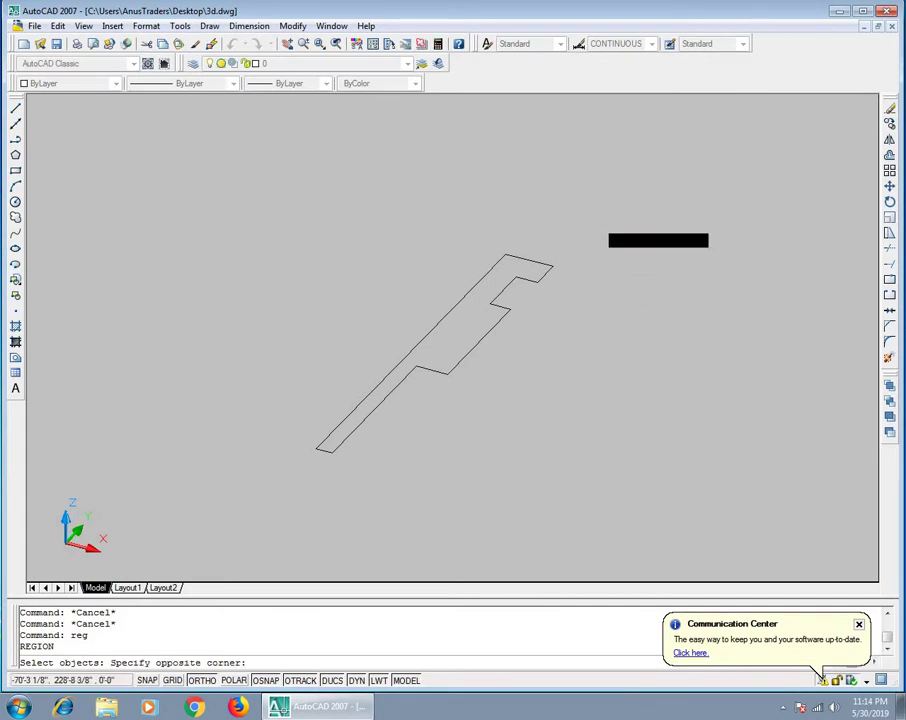
click(208, 516)
key(Return)
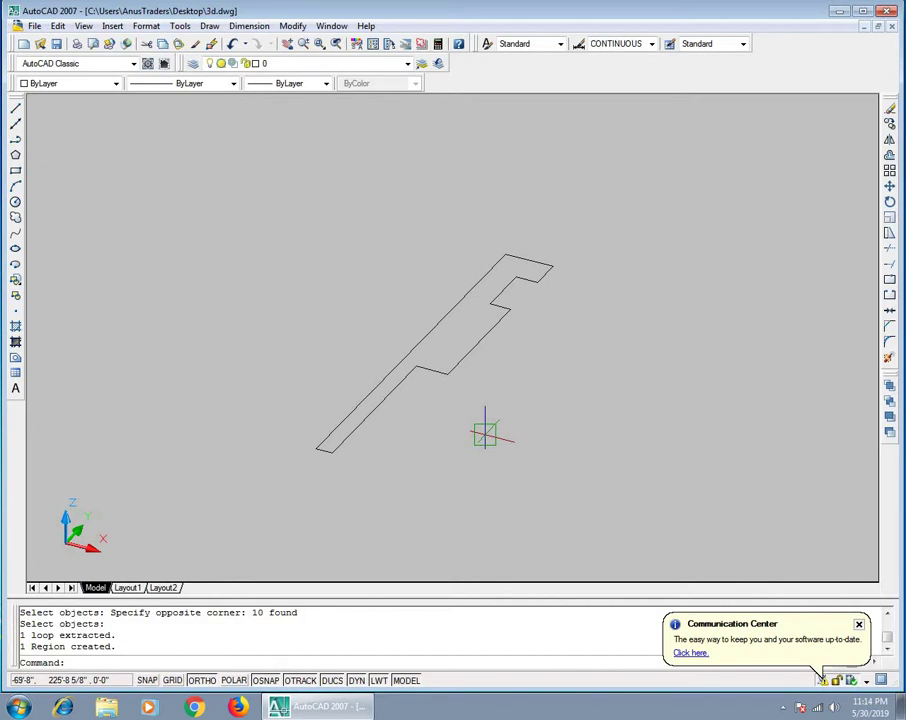
text(u)
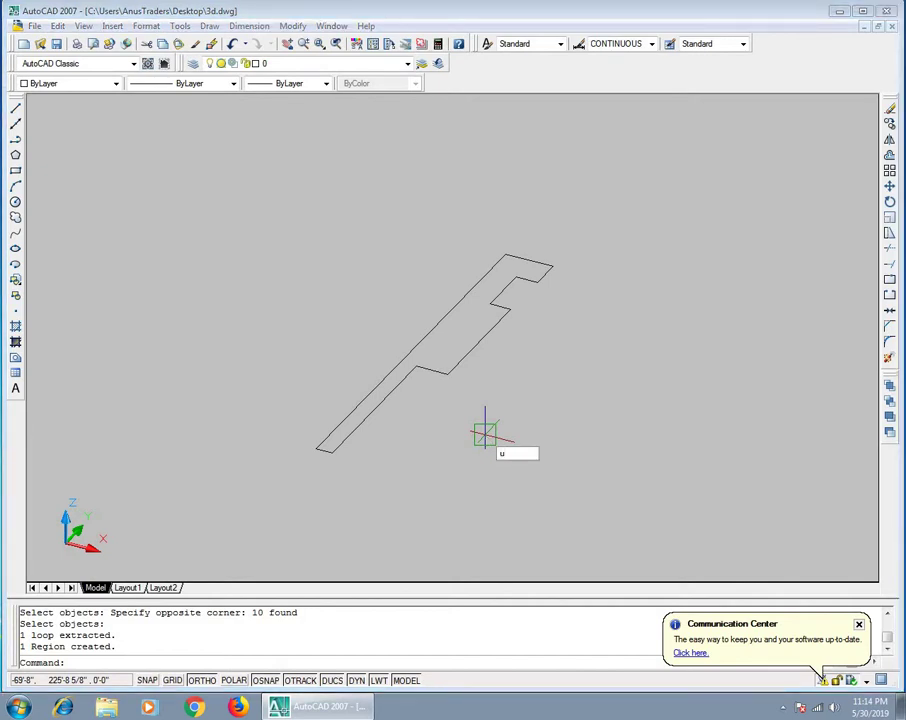
key(Return)
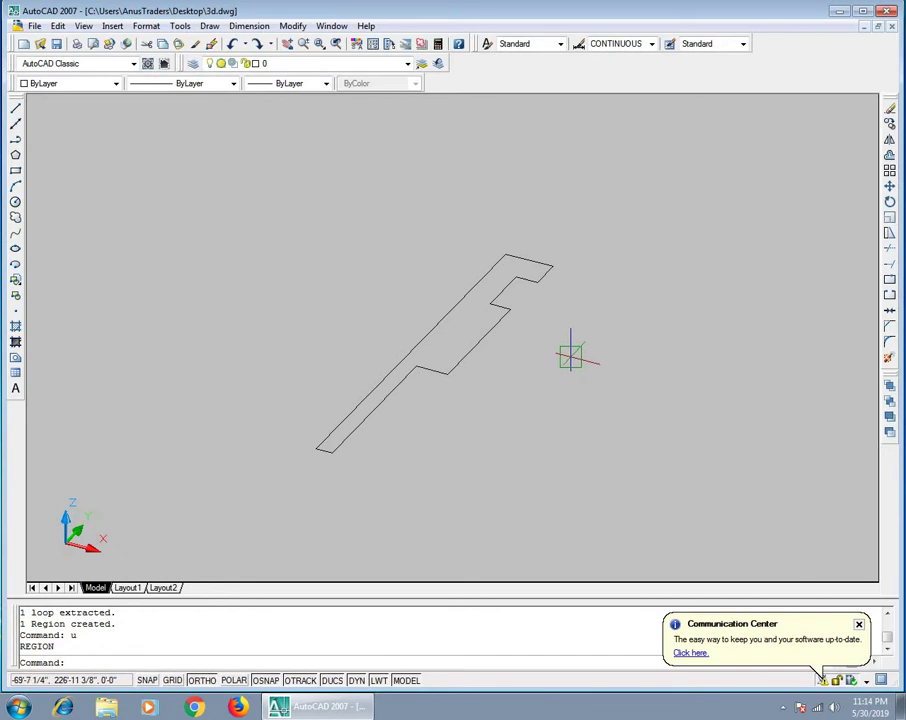
text(reg)
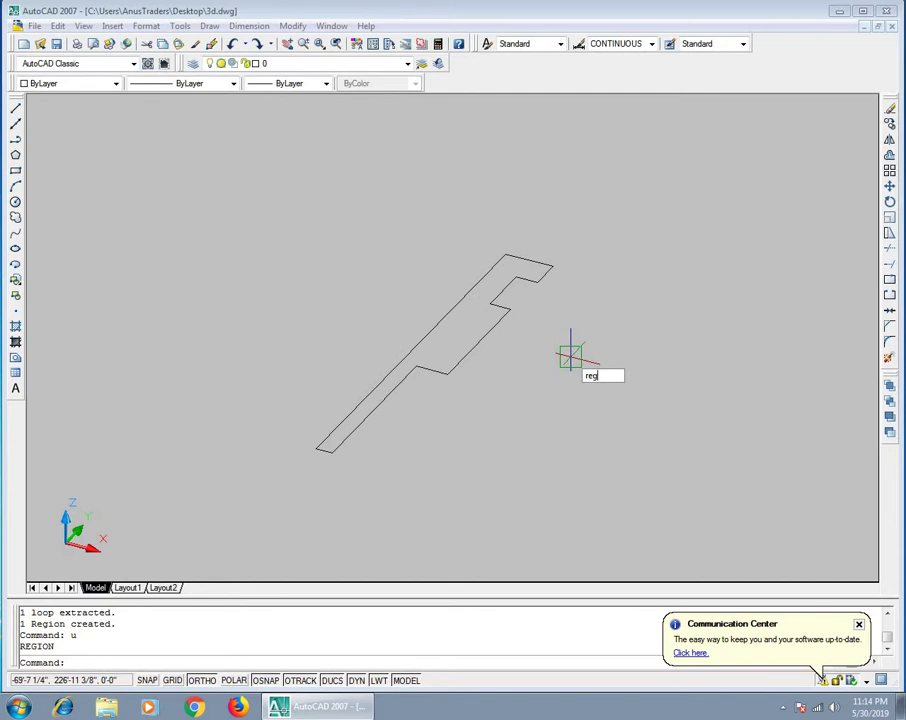
key(Return)
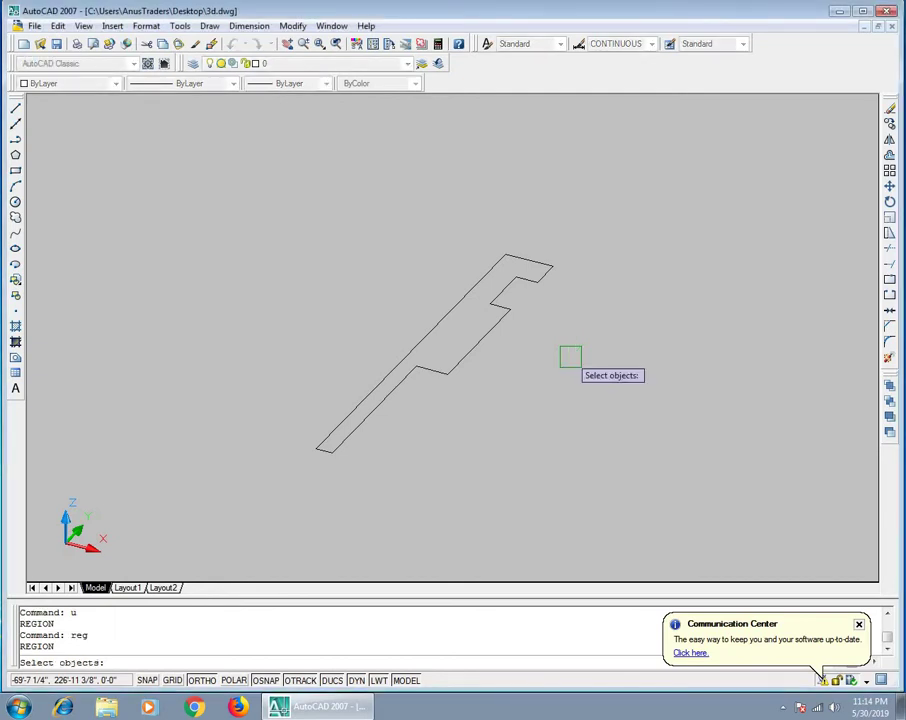
click(635, 201)
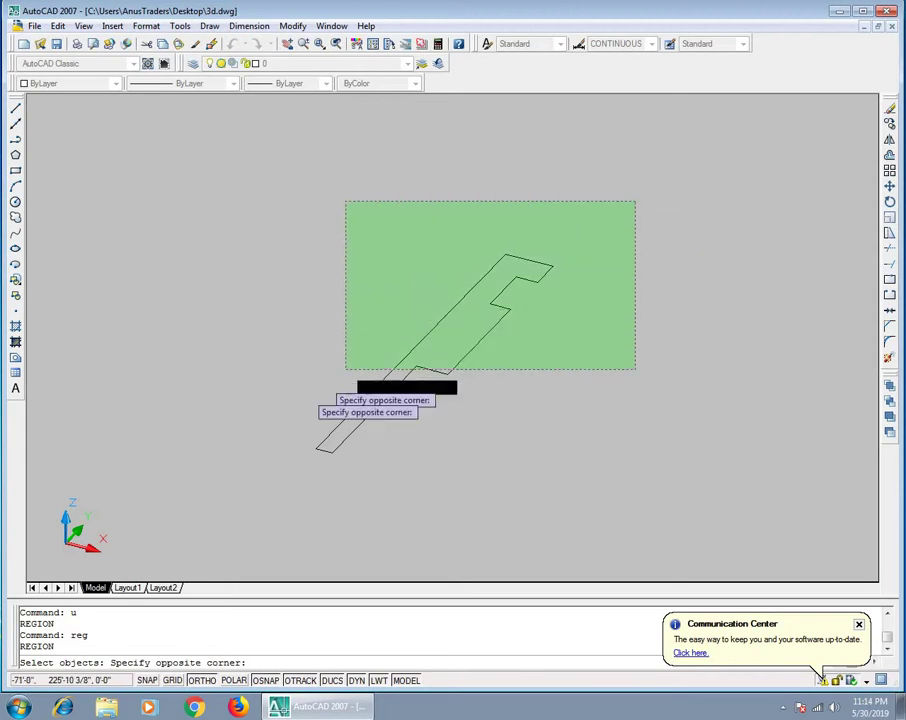
click(209, 484)
key(Return)
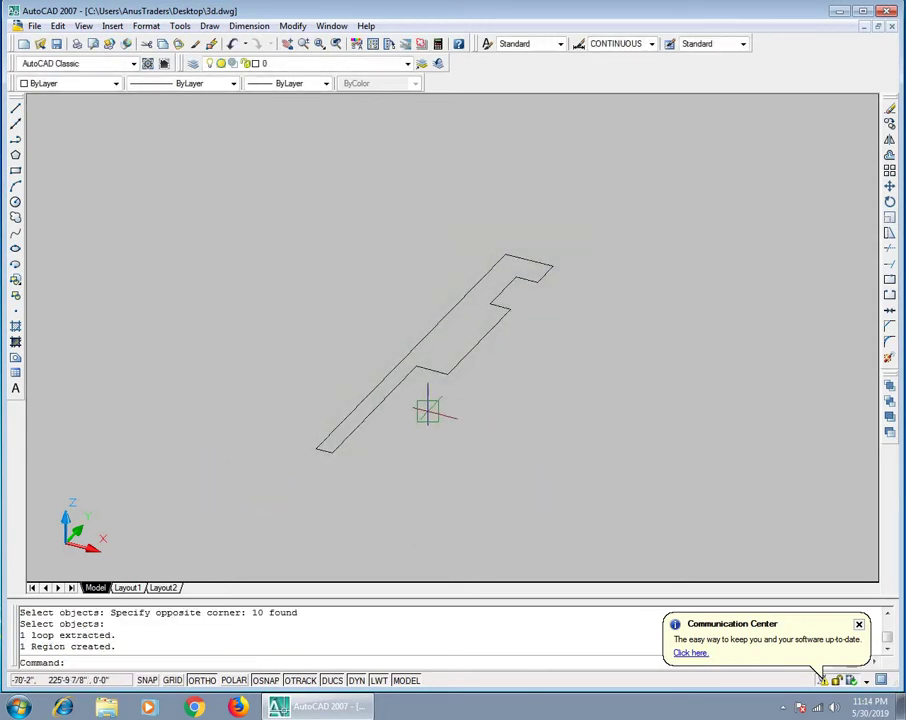
click(396, 400)
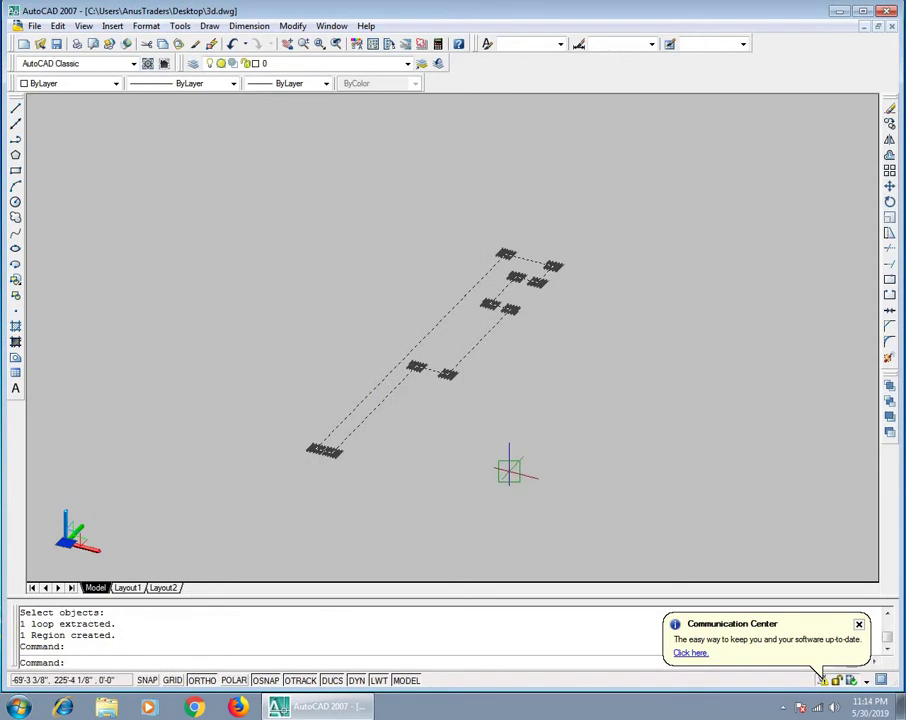
key(Escape)
key(Escape)
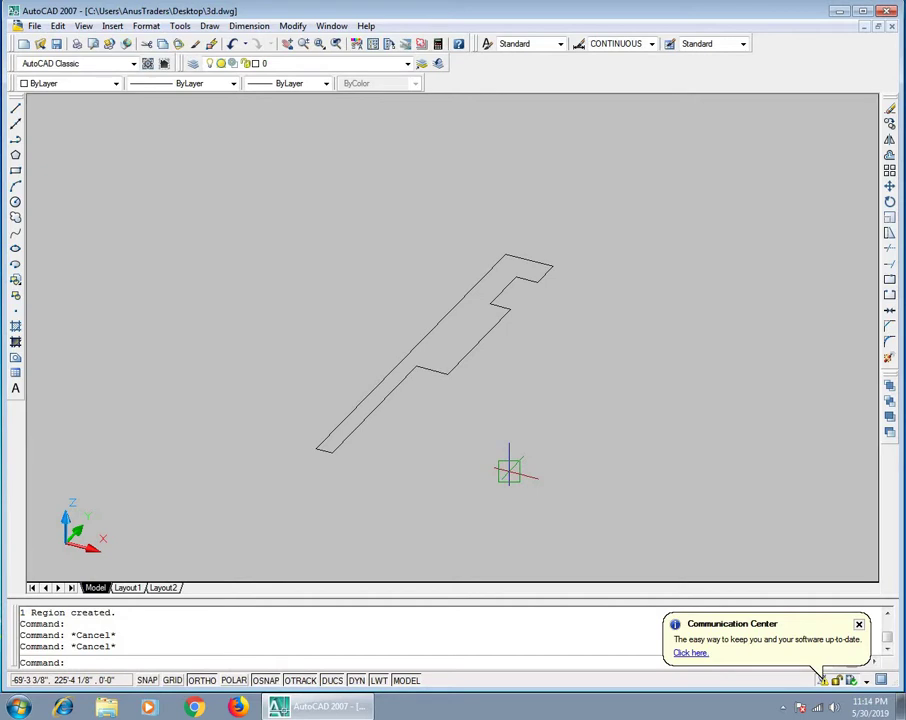
Step: Stand the notched border region vertically with 3DROTATE, pivoting at its lower end
text(3r)
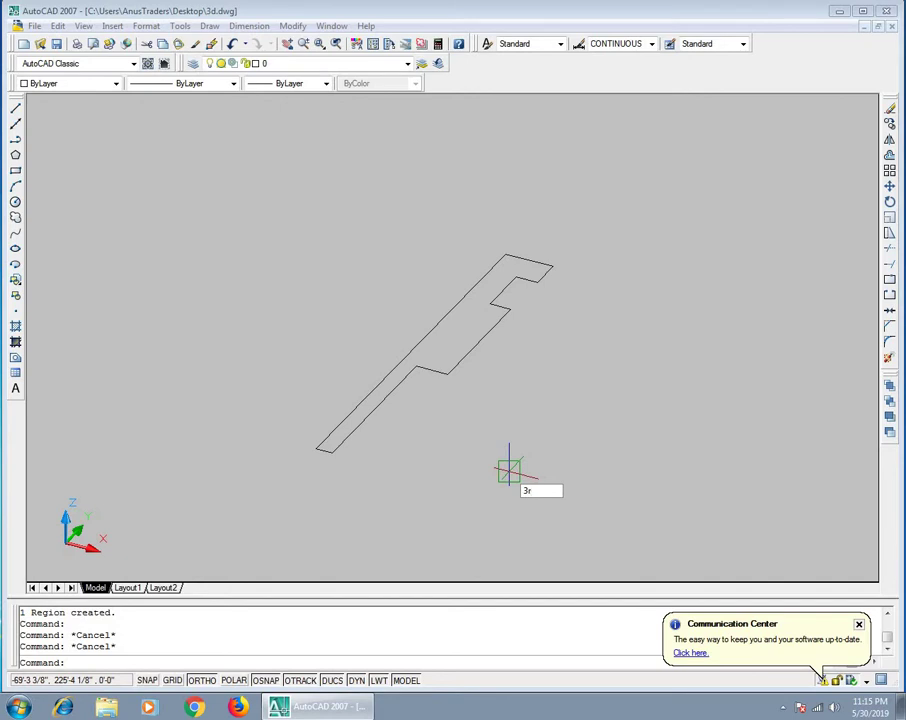
key(Return)
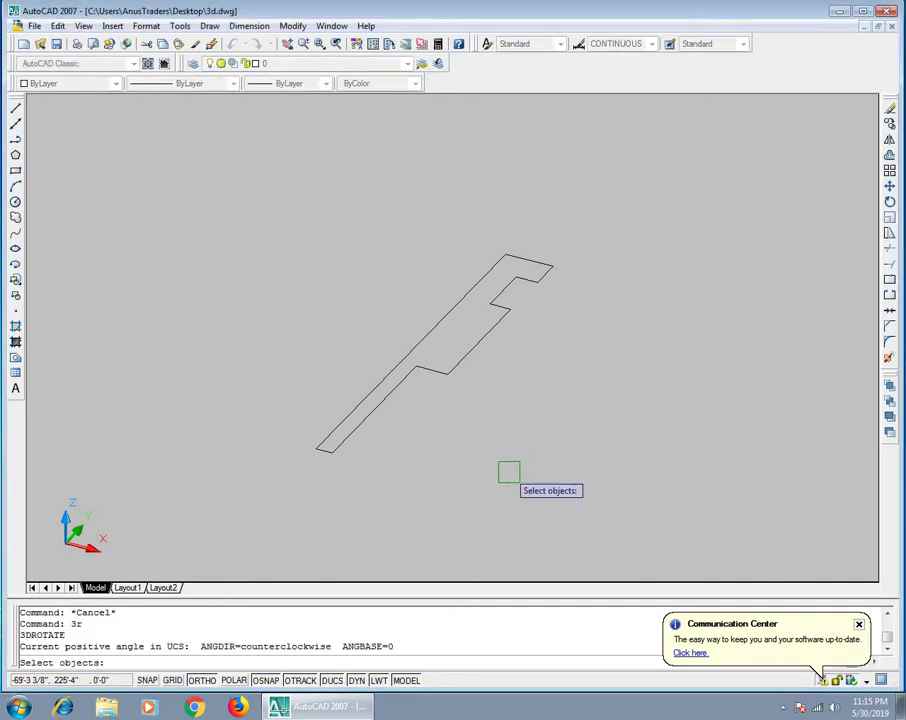
scroll(634, 414, down, 2)
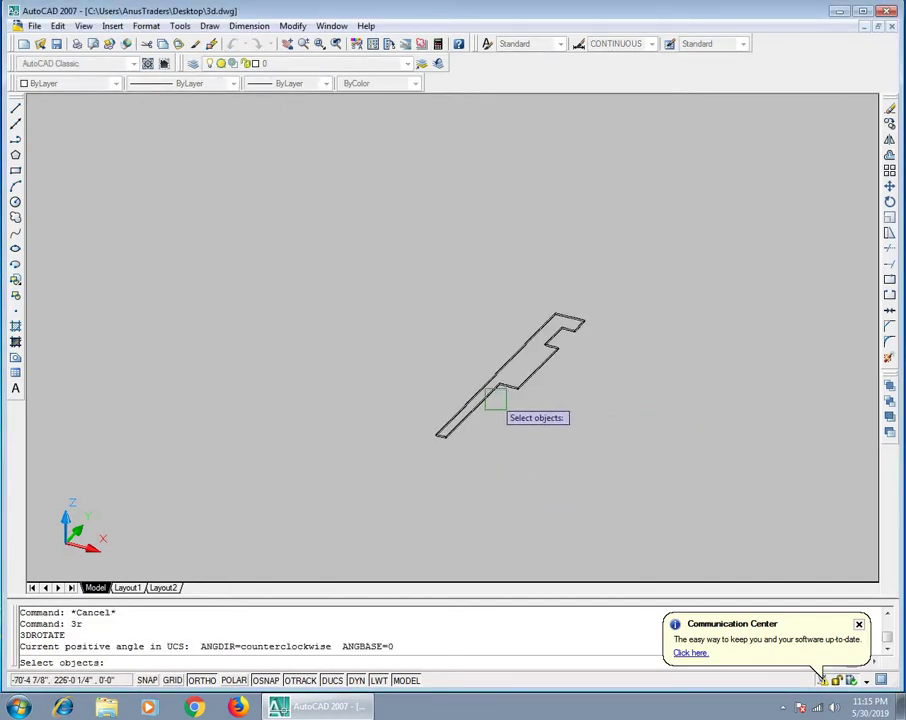
click(495, 398)
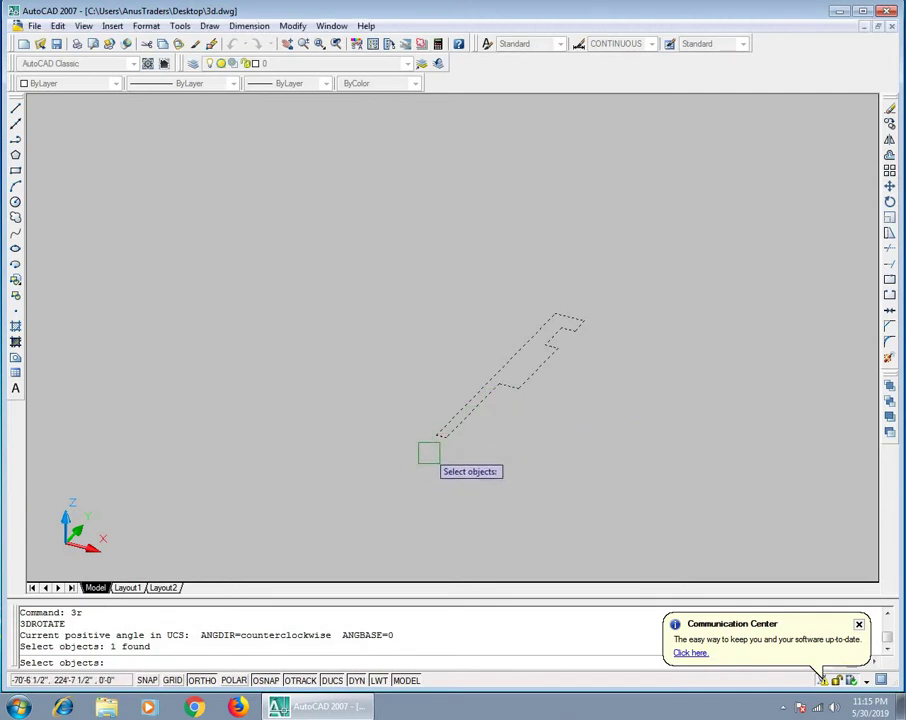
key(Return)
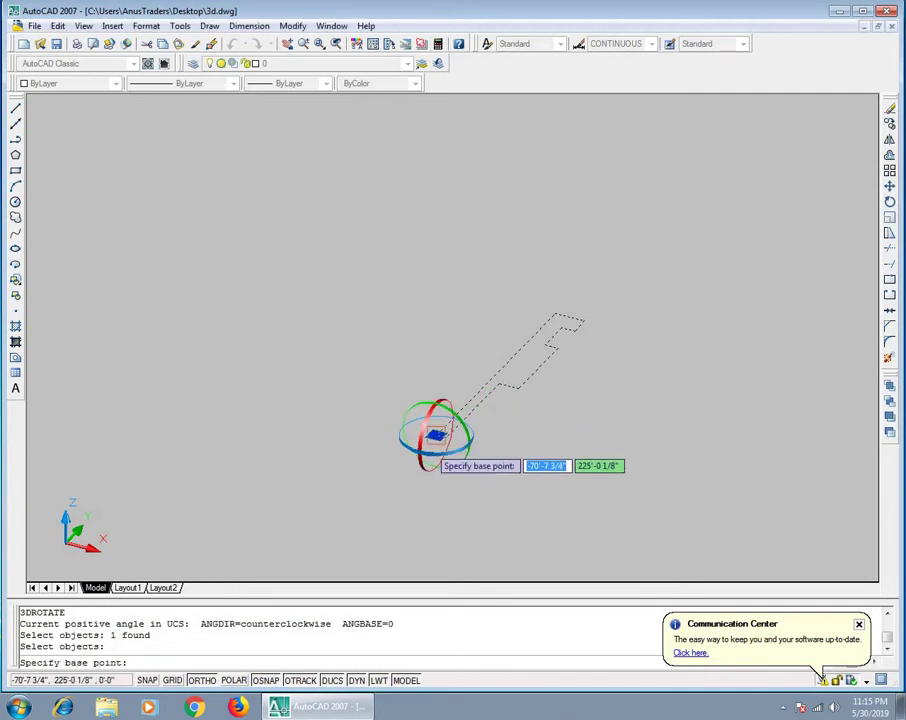
click(428, 456)
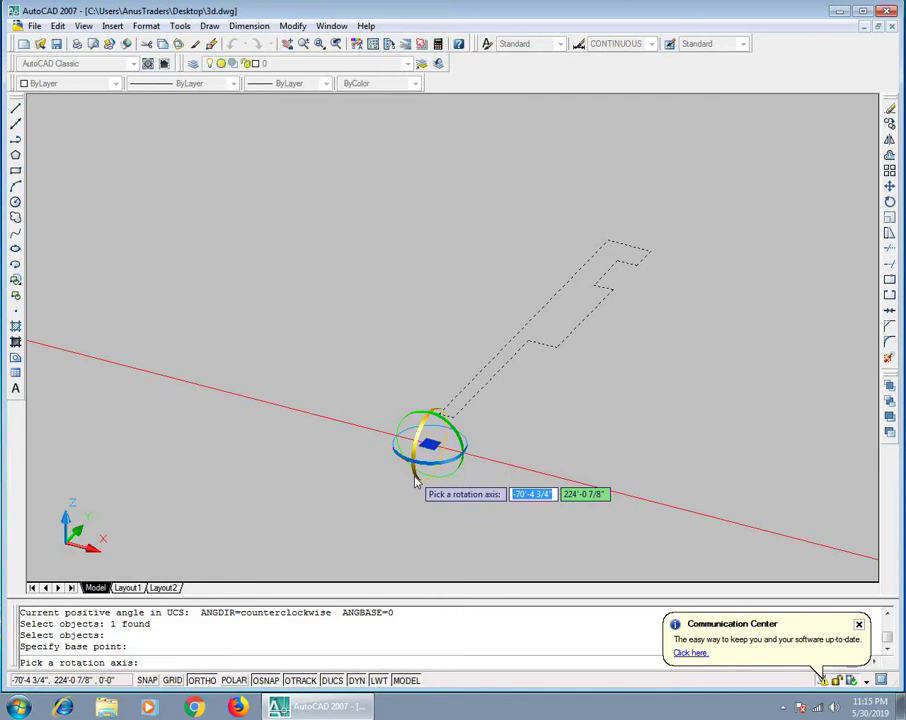
click(416, 481)
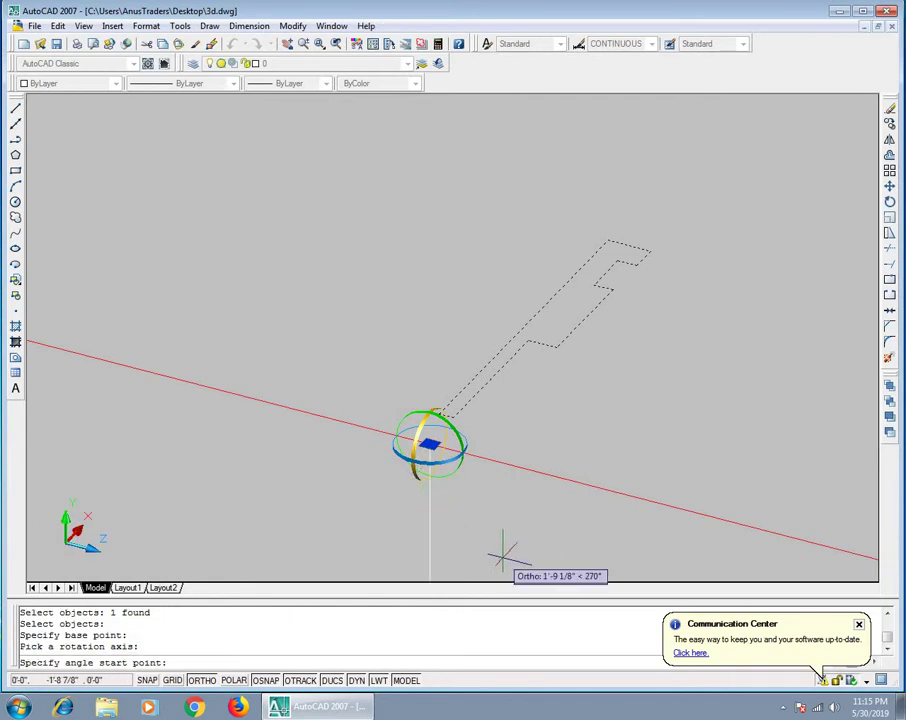
scroll(430, 485, down, 3)
click(420, 520)
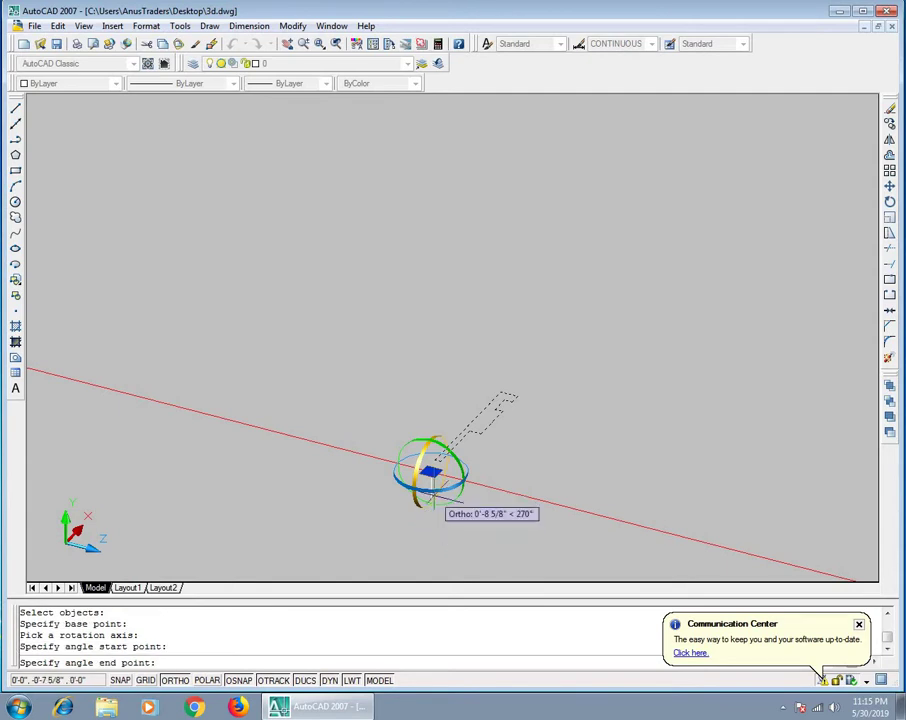
click(596, 343)
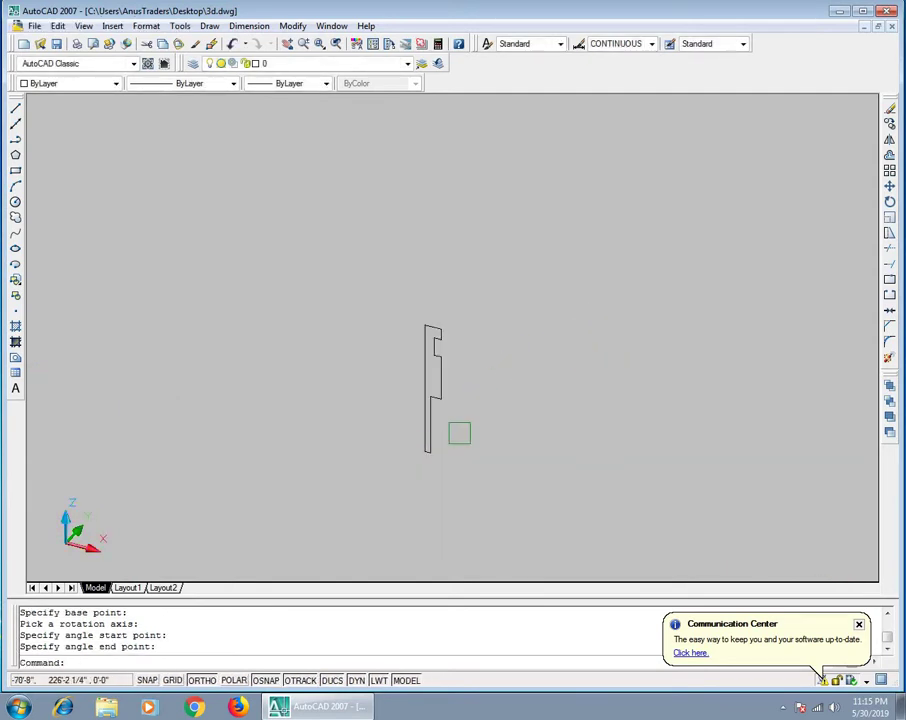
scroll(454, 426, up, 4)
scroll(550, 420, down, 3)
mouse_move(550, 420)
shift+middle_down()
mouse_move(527, 417)
mouse_move(538, 434)
shift+middle_up()
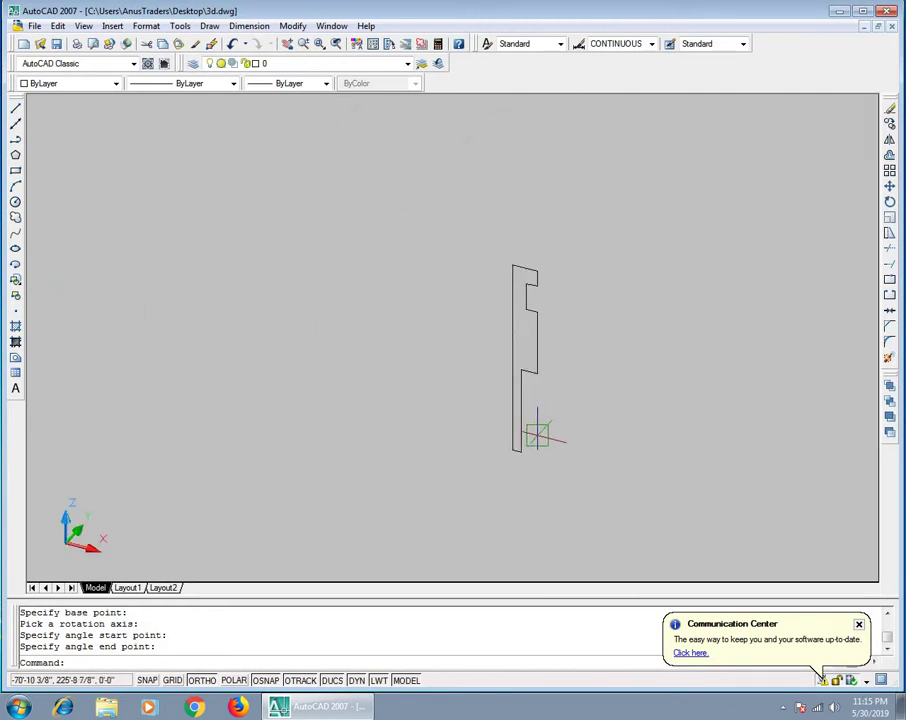
Step: Rotate the upright profile in plan about its bottom end
text(ro)
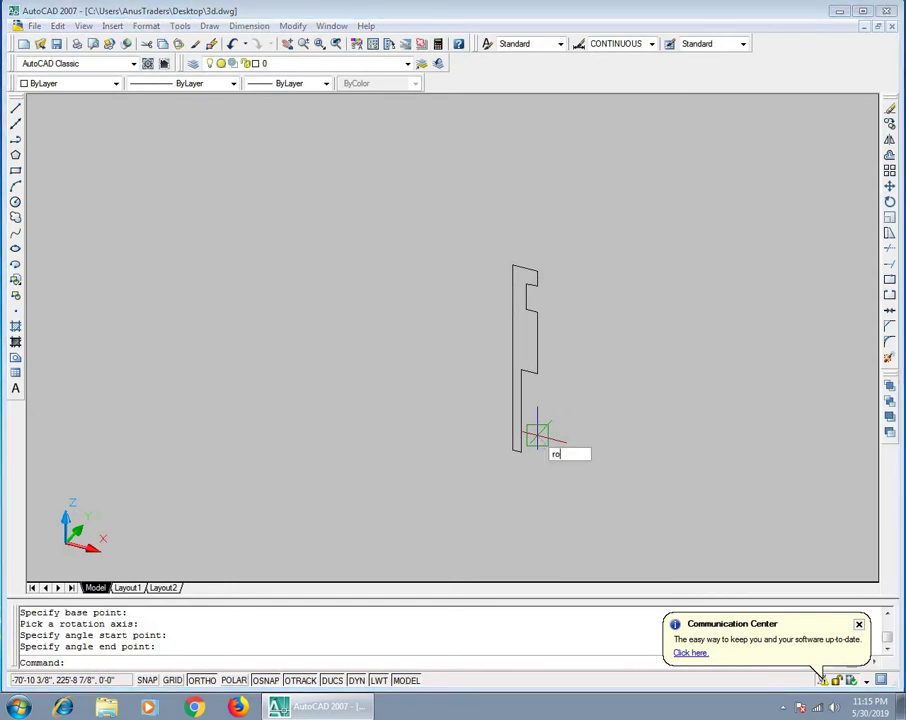
key(Return)
click(514, 421)
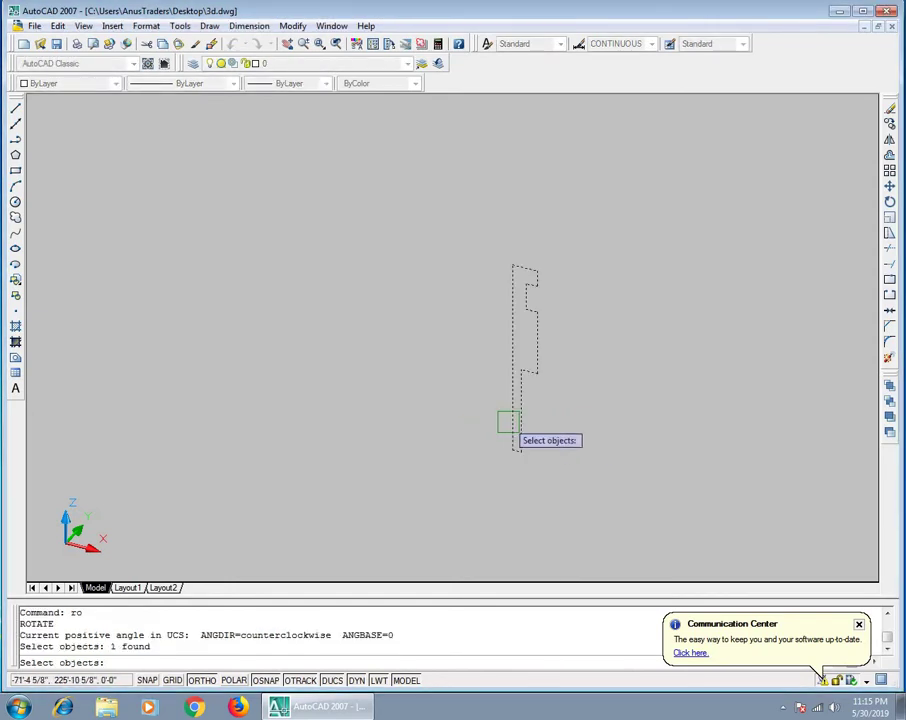
key(Return)
click(516, 450)
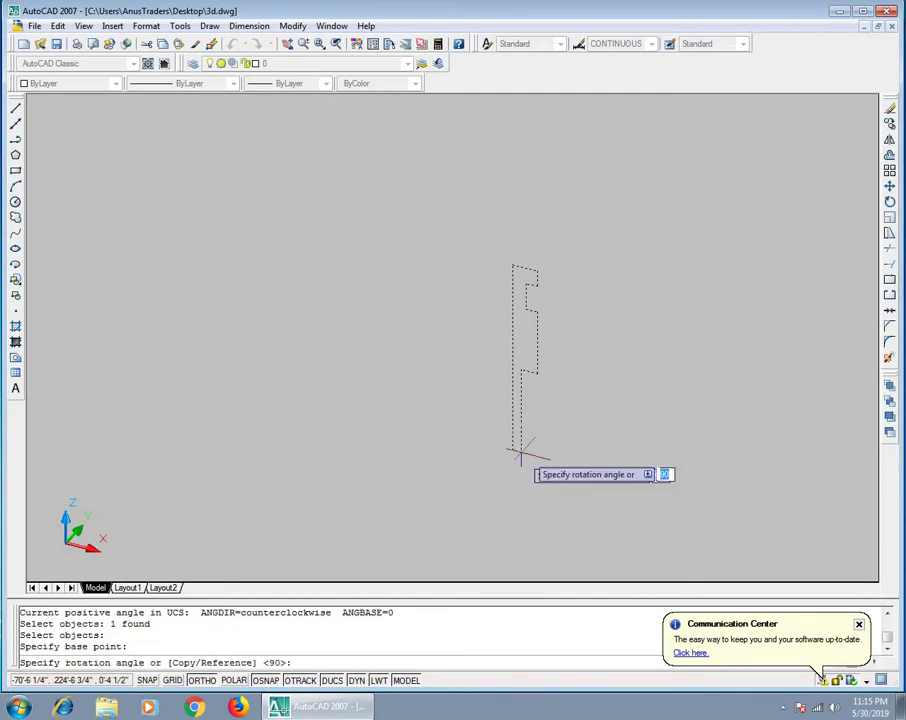
click(604, 368)
Step: Move the upright profile by its bottom end onto the end of the cyan slab outline
click(555, 358)
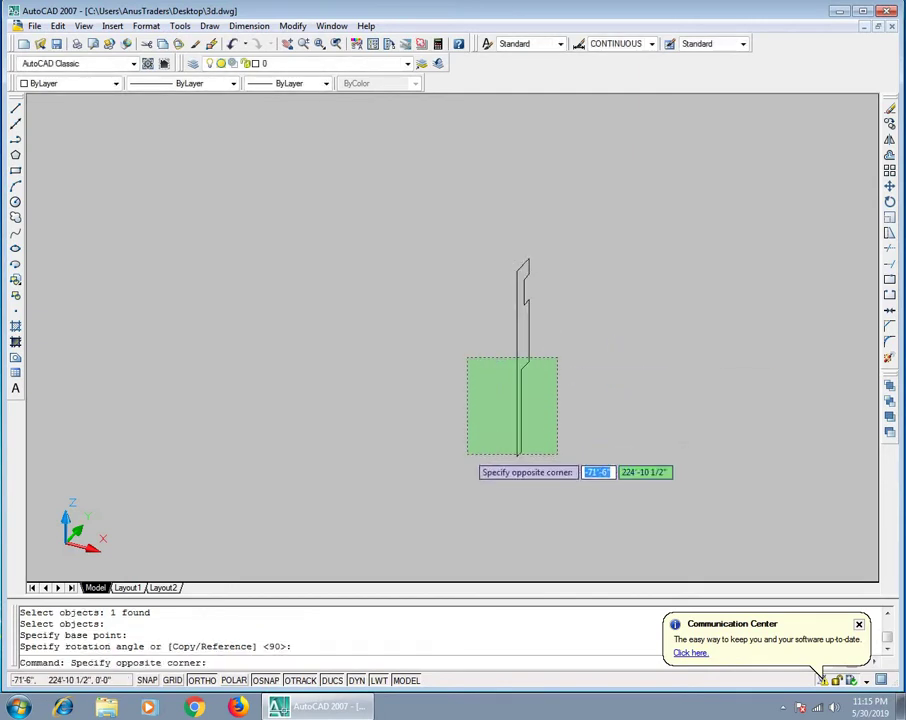
click(469, 456)
text(m)
key(Return)
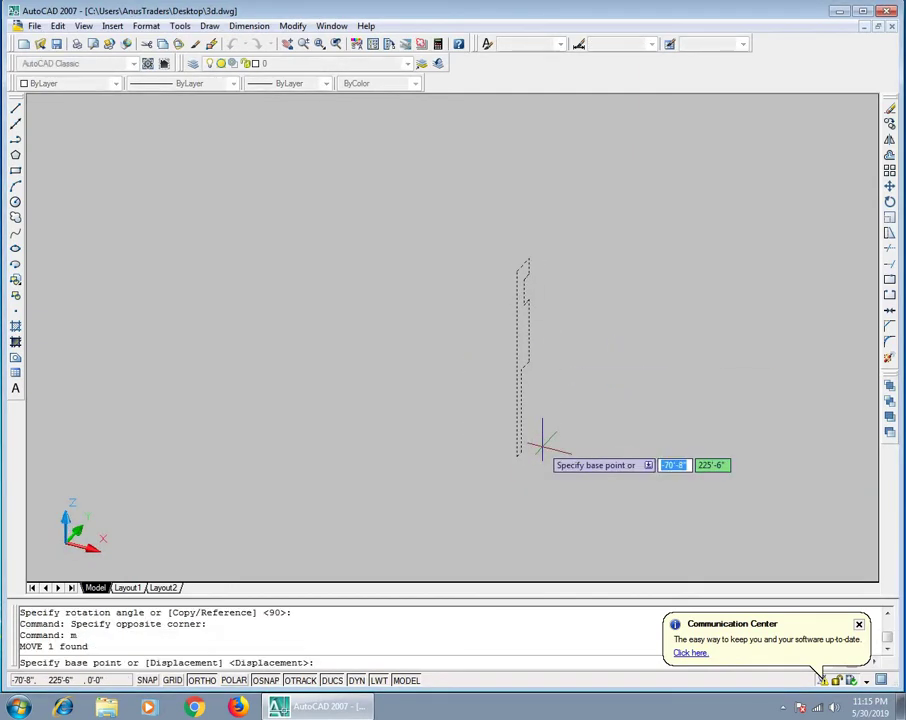
scroll(540, 445, up, 2)
scroll(489, 459, up, 3)
click(452, 460)
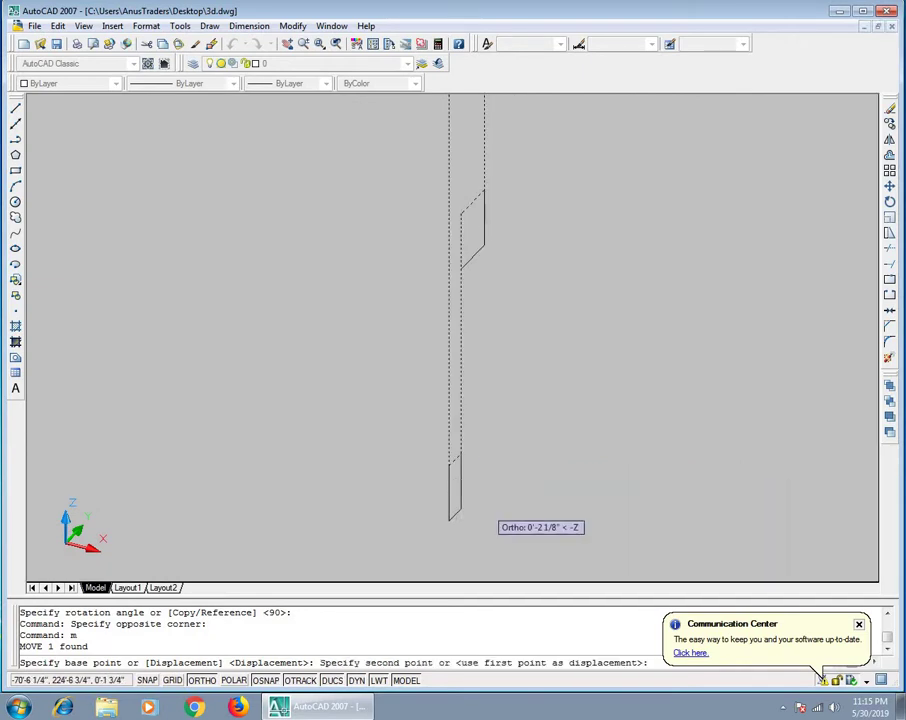
scroll(470, 514, down, 4)
scroll(480, 512, up, 1)
scroll(366, 194, up, 3)
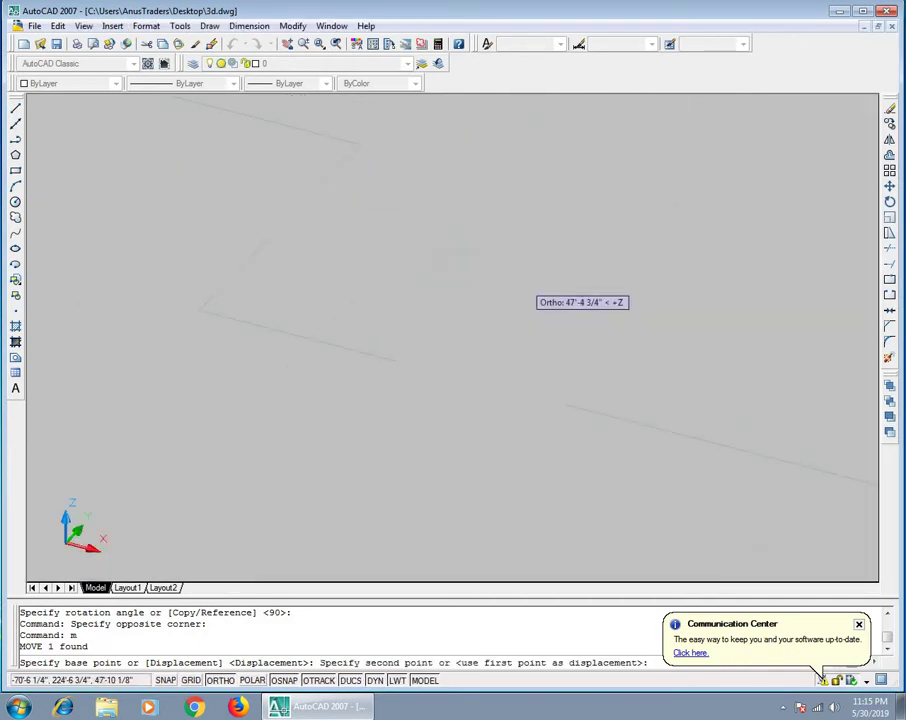
scroll(392, 354, up, 2)
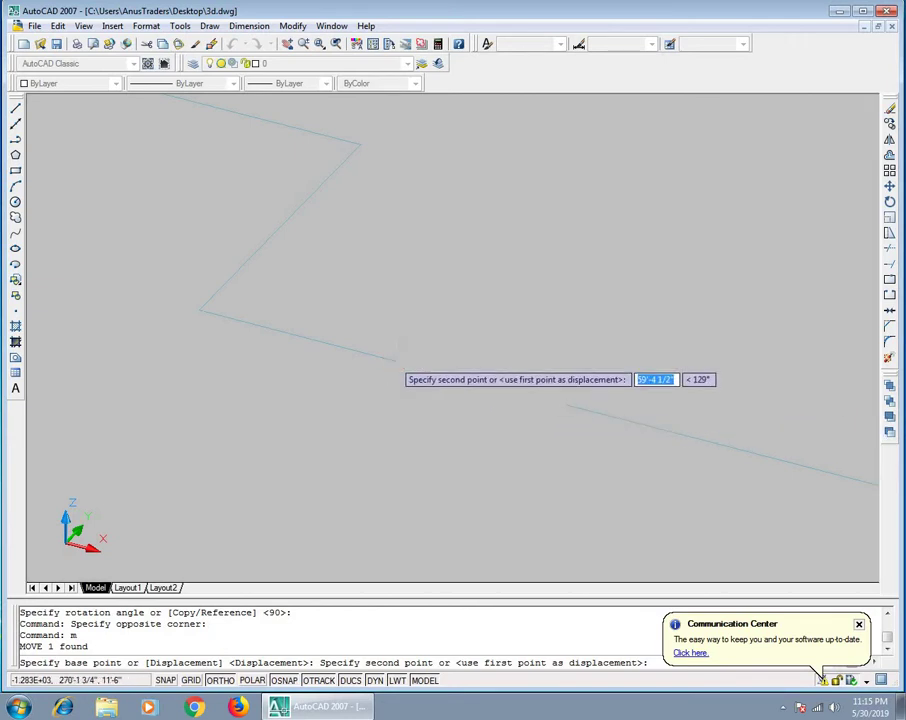
click(564, 402)
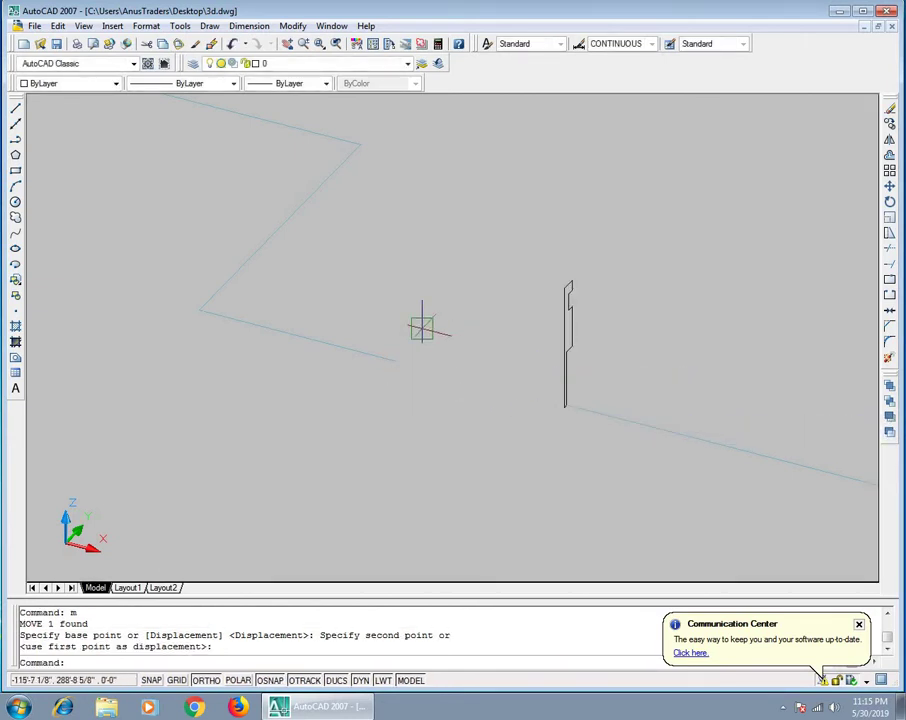
scroll(572, 380, up, 2)
scroll(570, 410, up, 2)
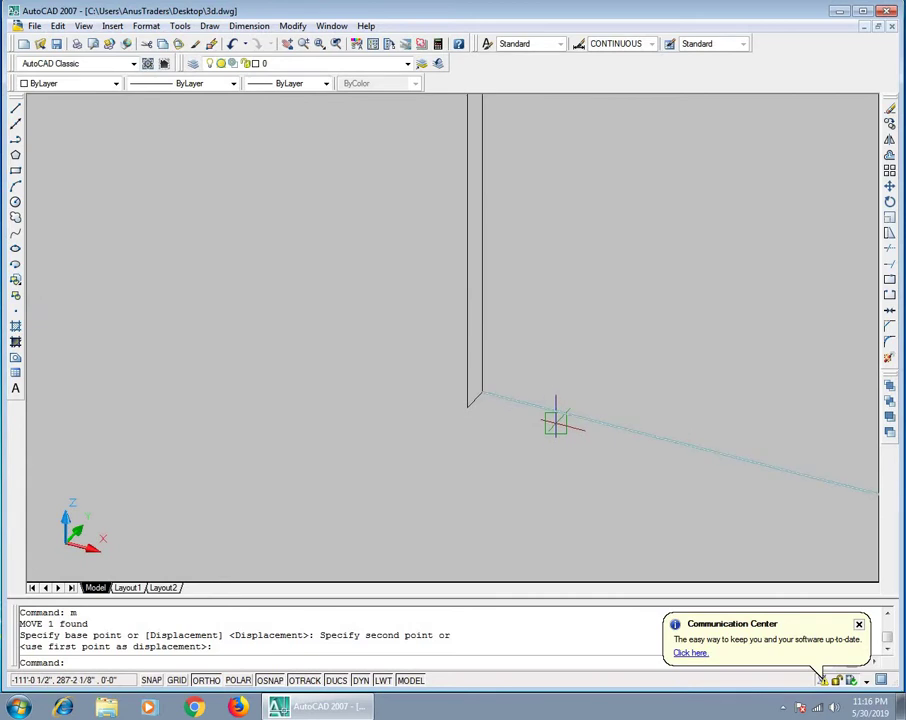
scroll(474, 388, up, 4)
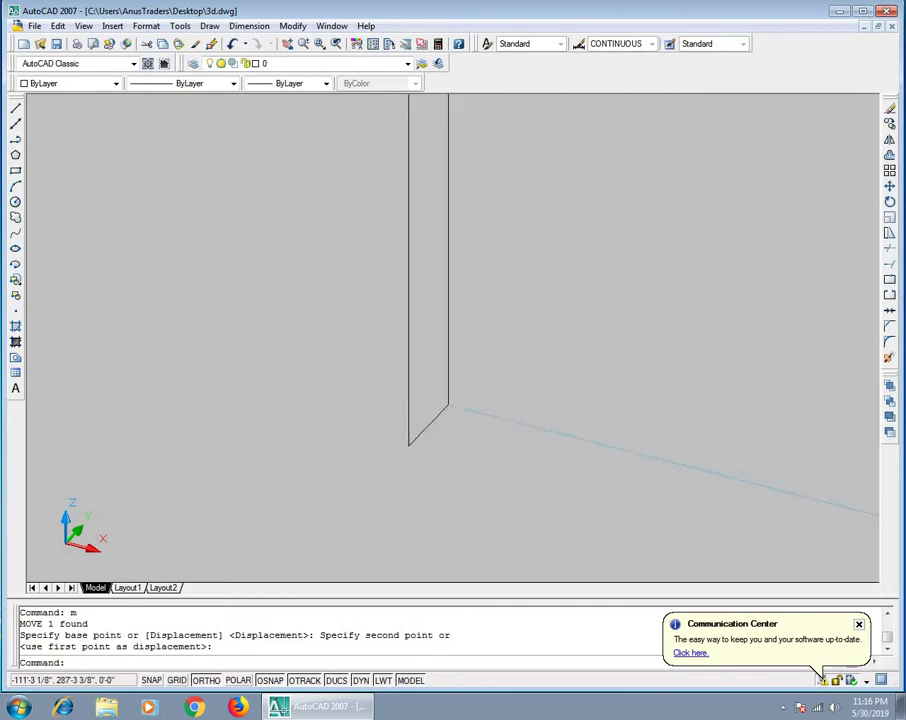
scroll(430, 400, down, 2)
scroll(424, 395, down, 2)
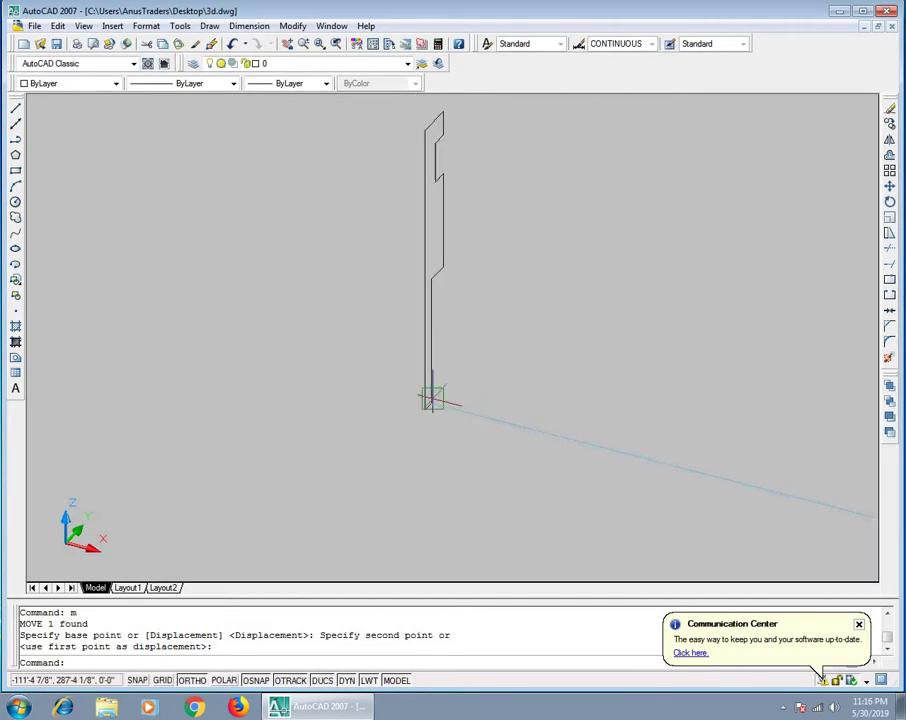
scroll(488, 145, down, 3)
scroll(520, 170, down, 3)
scroll(518, 197, down, 2)
scroll(570, 200, up, 3)
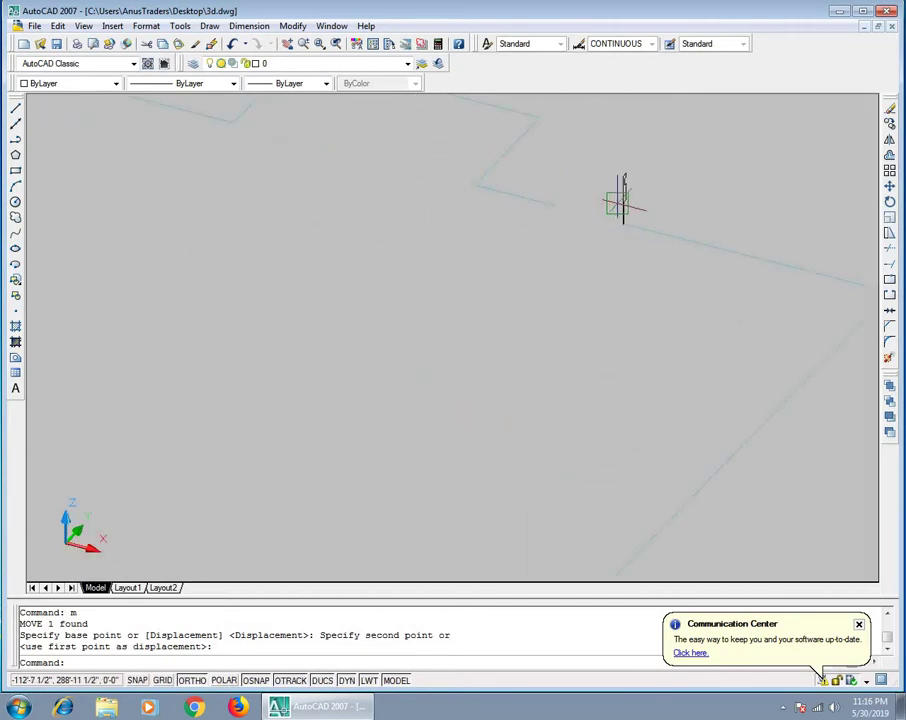
scroll(650, 200, up, 4)
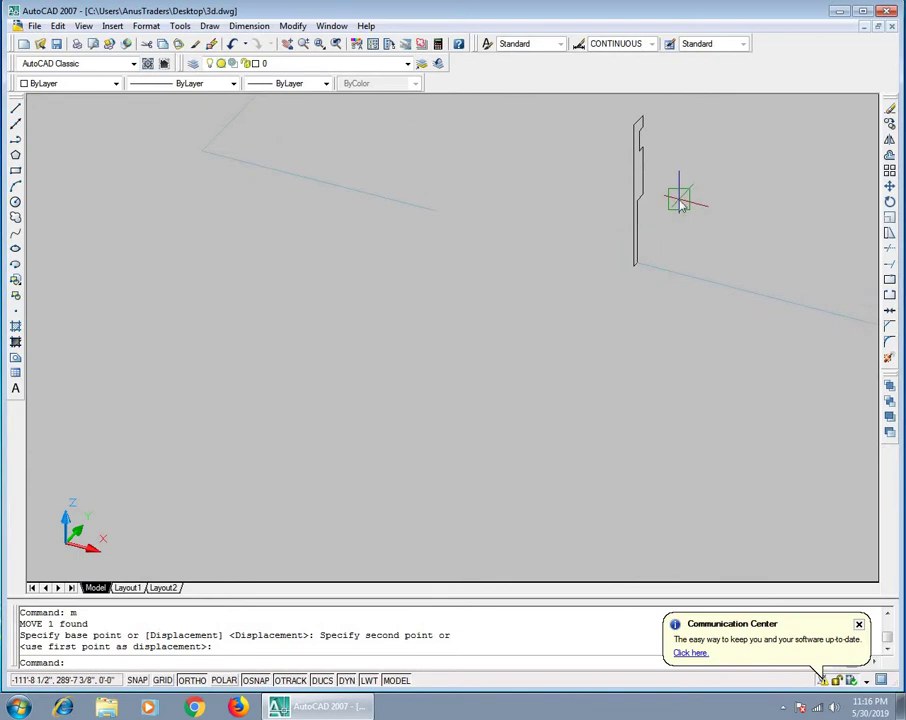
Step: Extrude the notched profile along the cyan slab outline path into a solid border
text(ext)
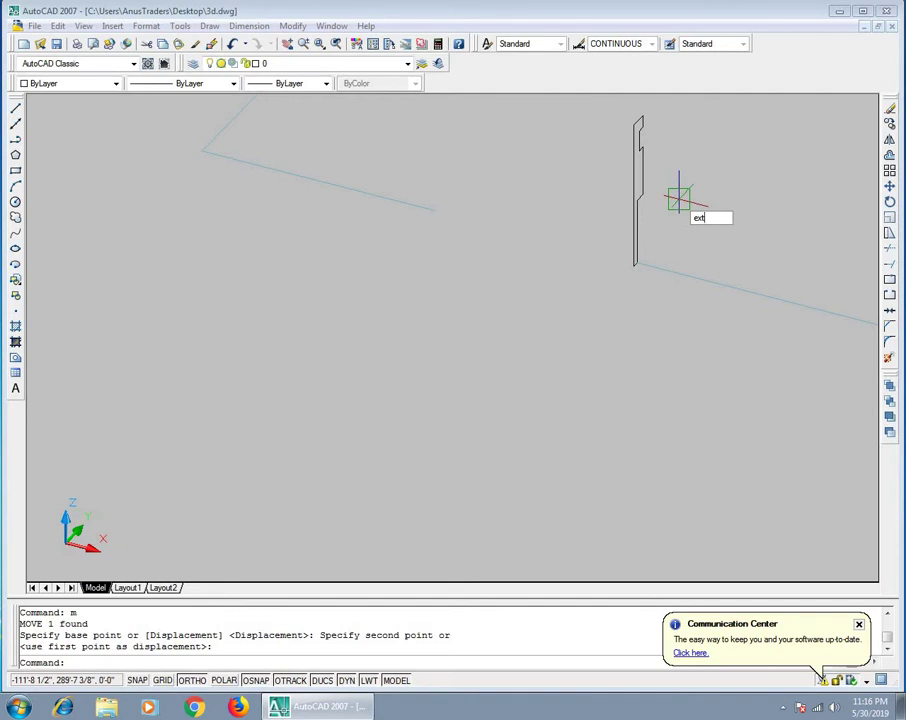
key(Return)
click(637, 197)
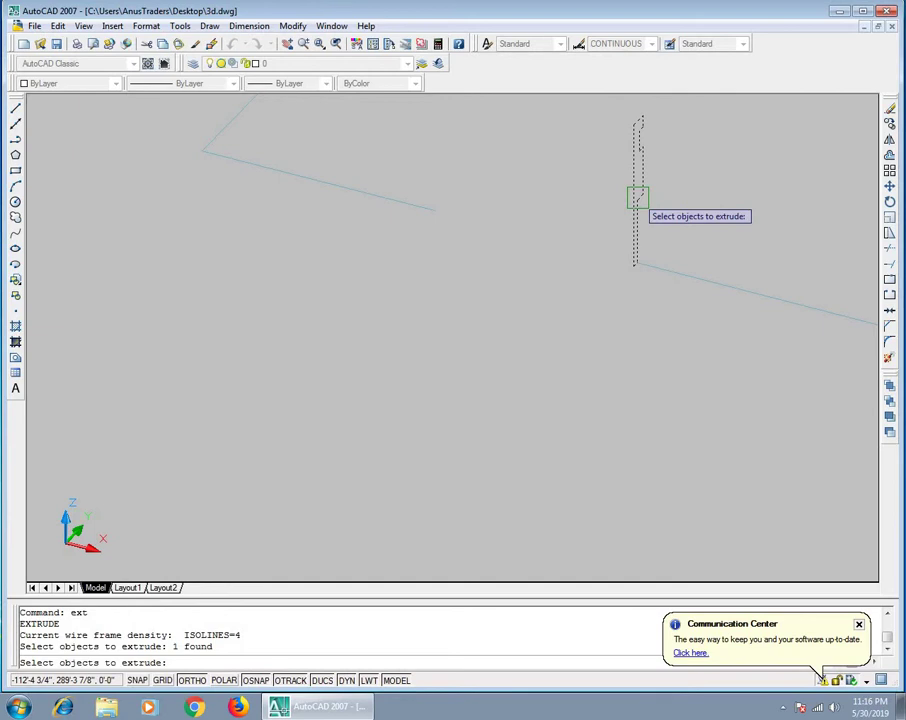
key(Return)
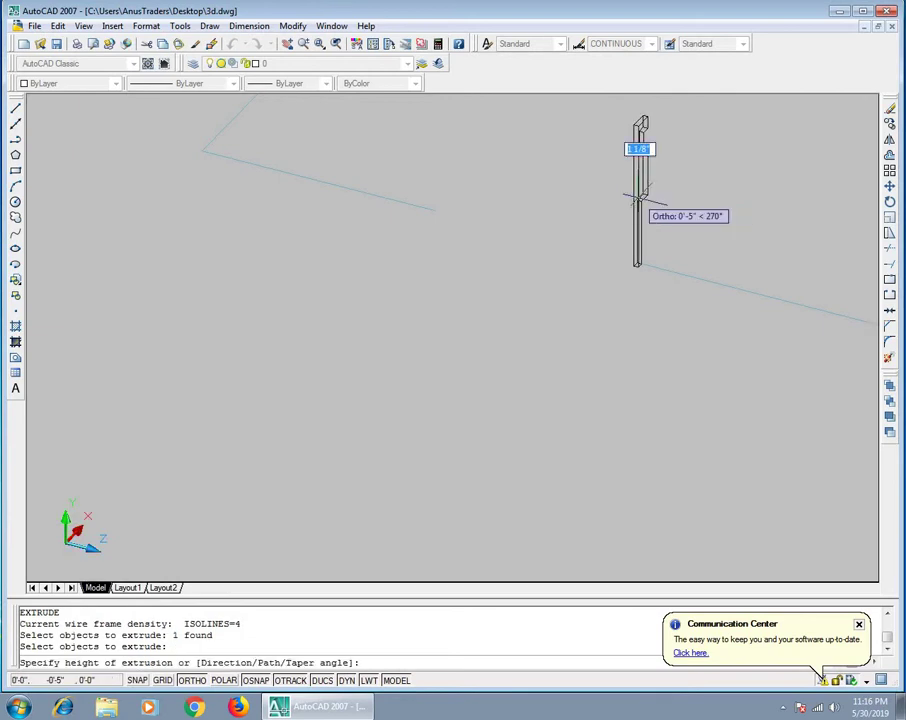
text(p)
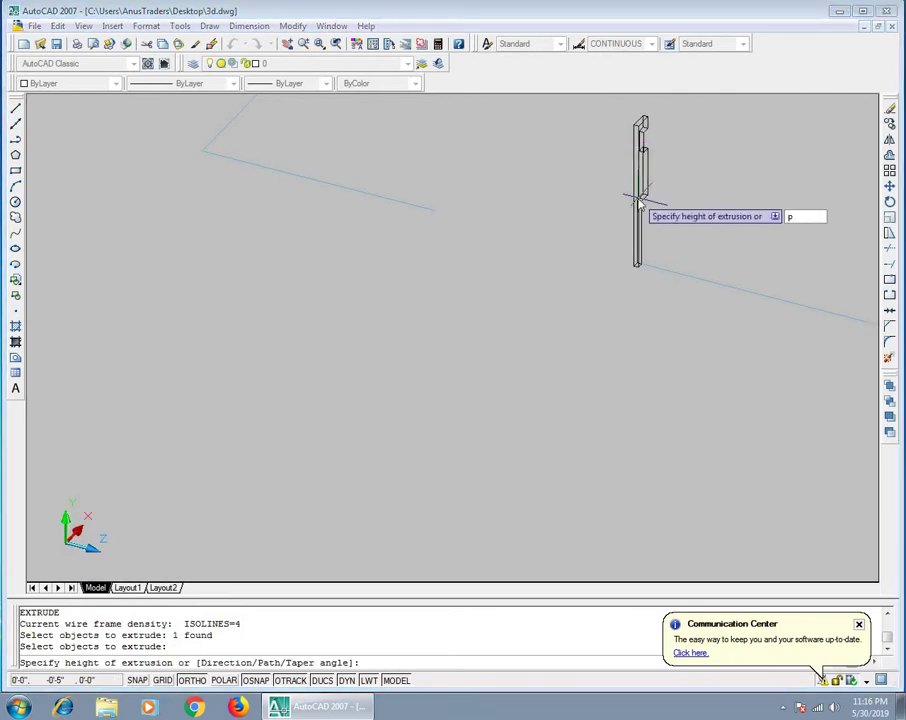
key(Return)
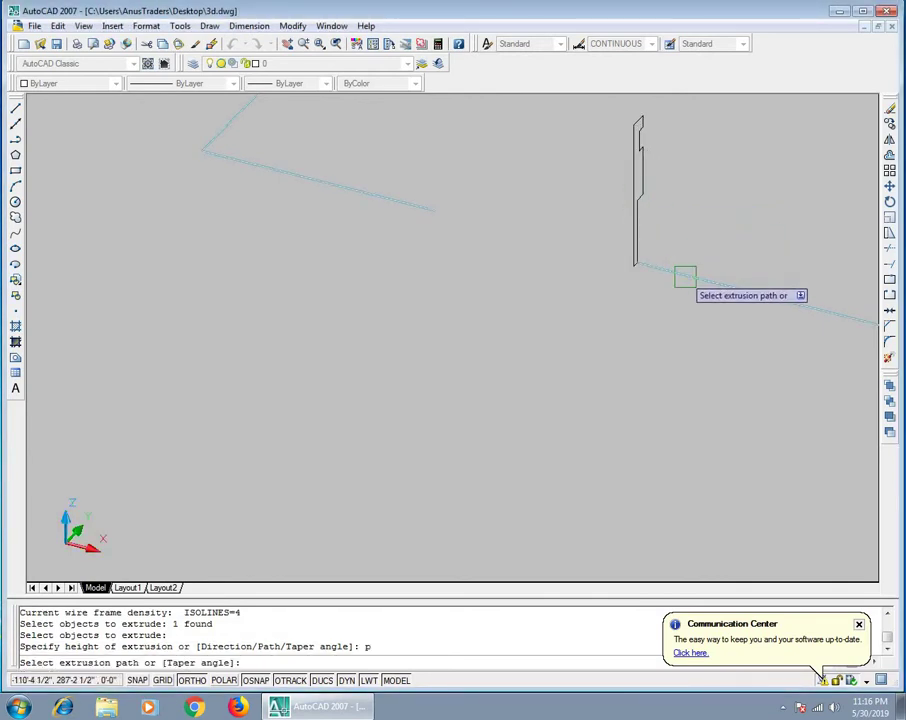
click(685, 277)
scroll(502, 190, down, 3)
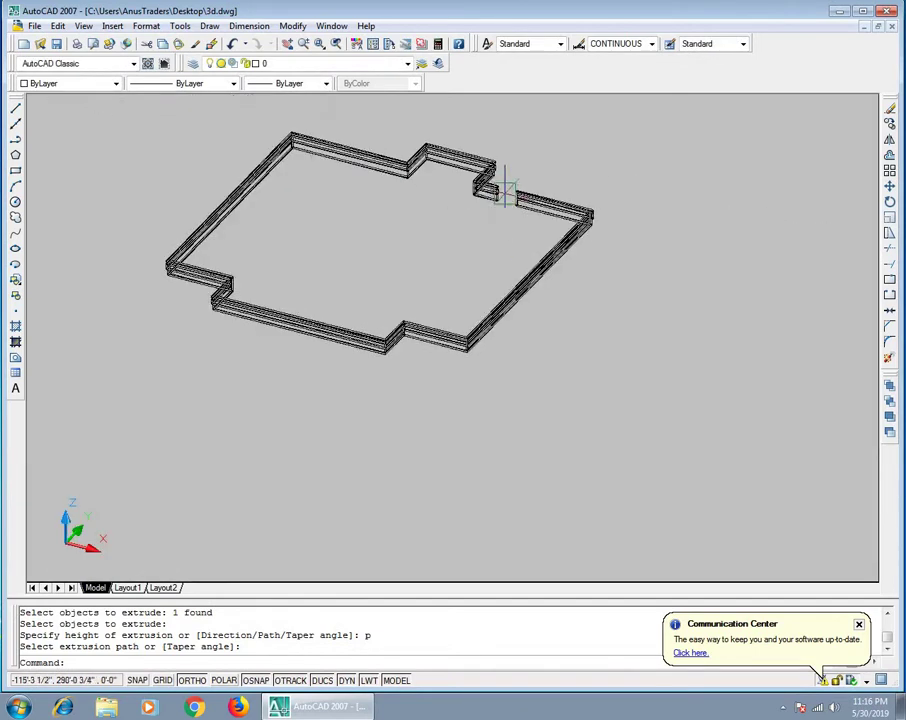
scroll(502, 190, up, 3)
scroll(620, 170, up, 3)
scroll(600, 200, down, 3)
scroll(592, 194, up, 2)
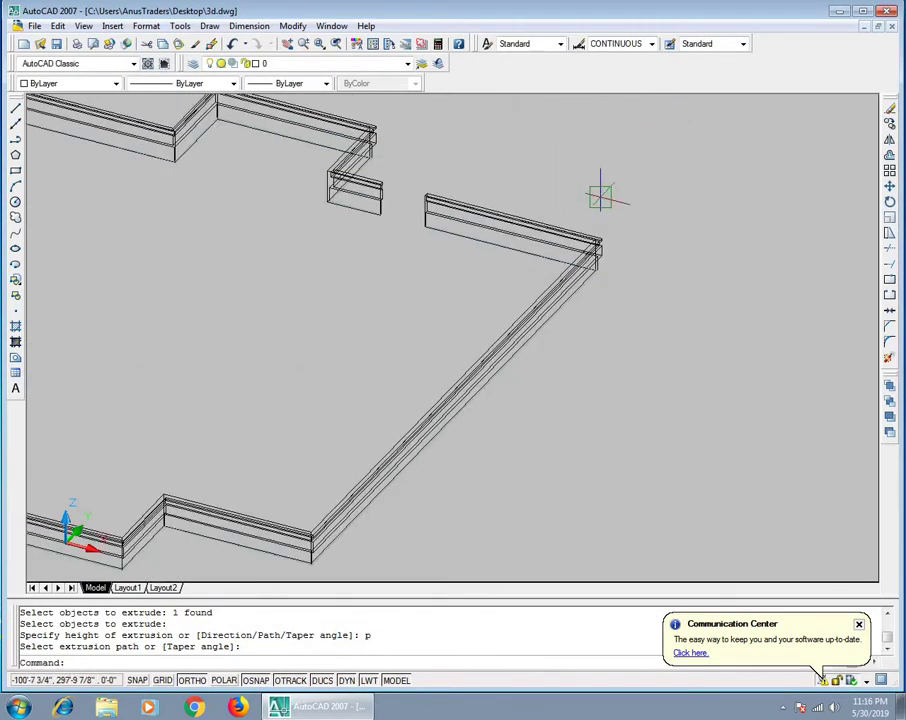
scroll(593, 305, up, 2)
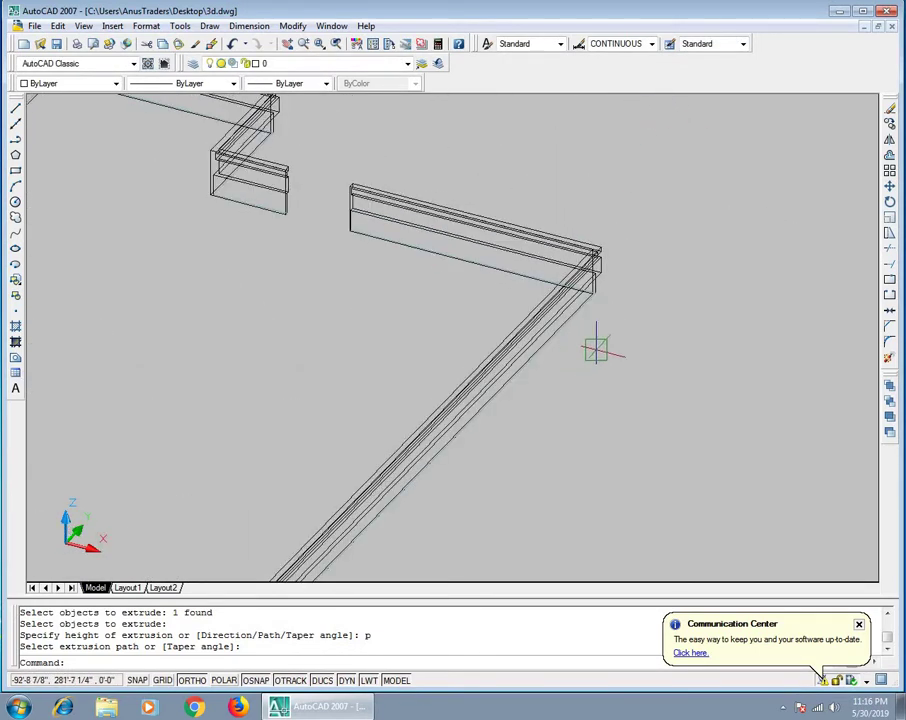
scroll(586, 340, up, 1)
scroll(586, 304, up, 1)
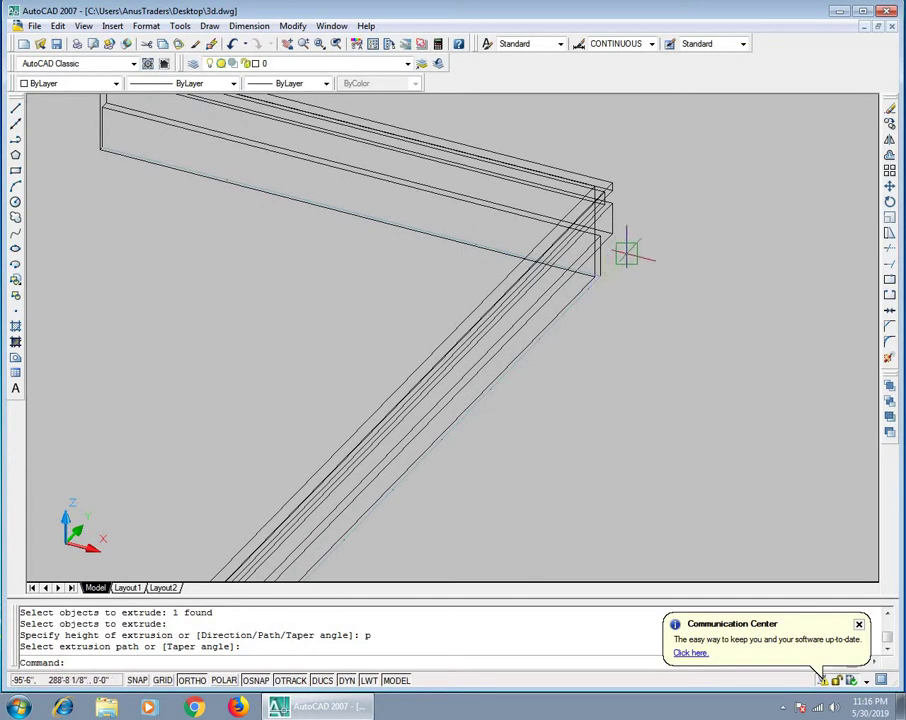
text(t)
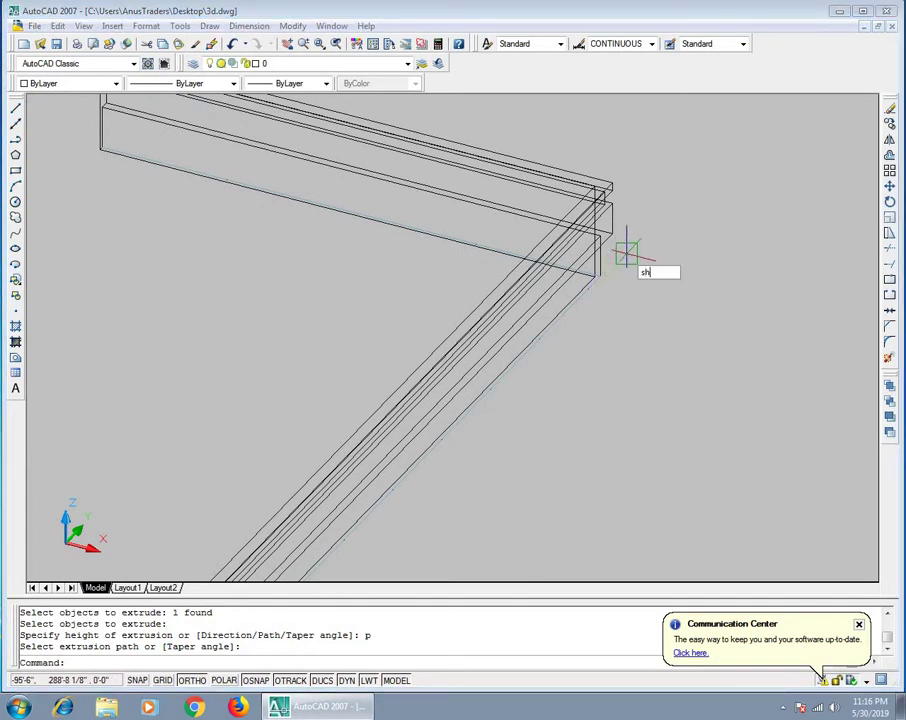
key(Return)
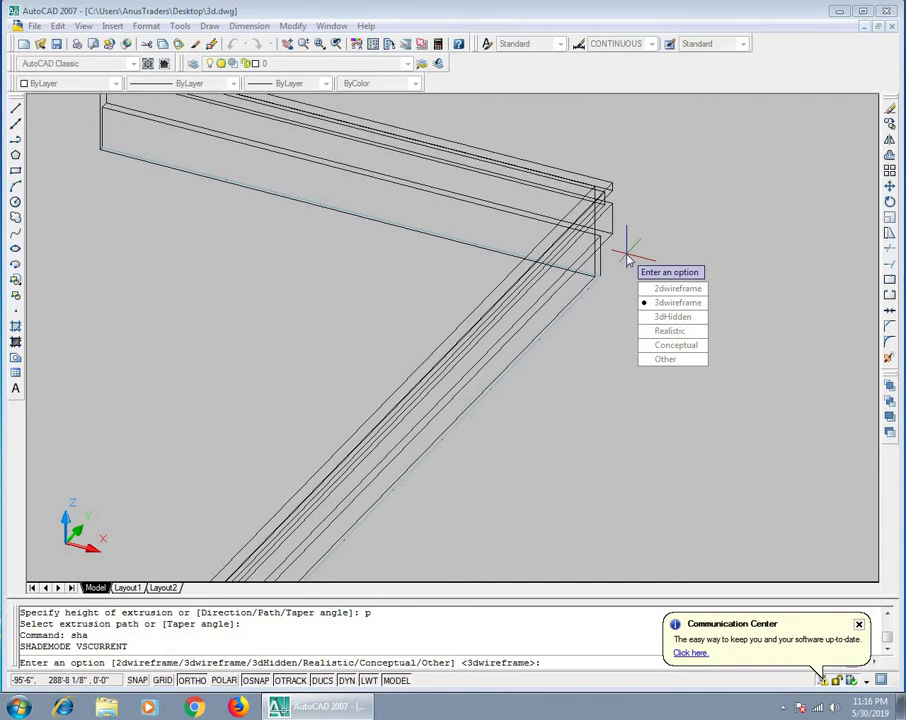
text(r)
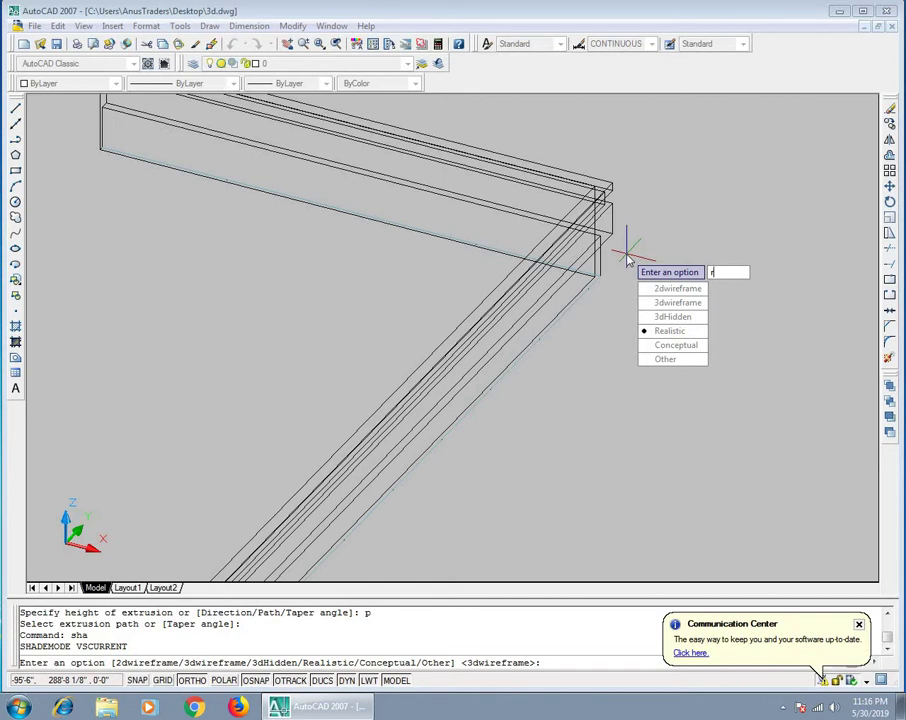
key(Return)
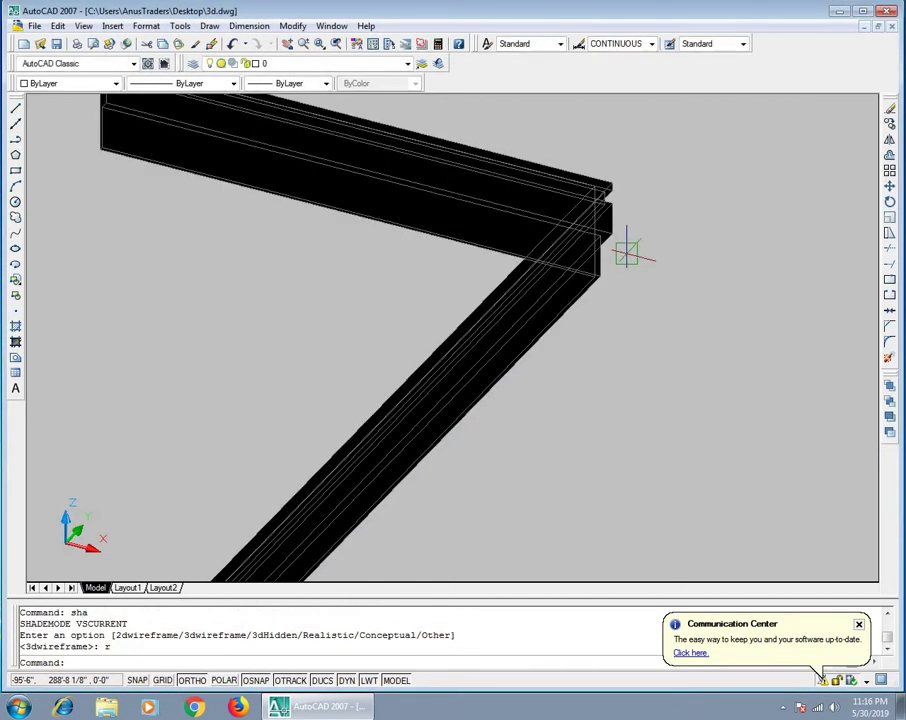
scroll(628, 186, up, 2)
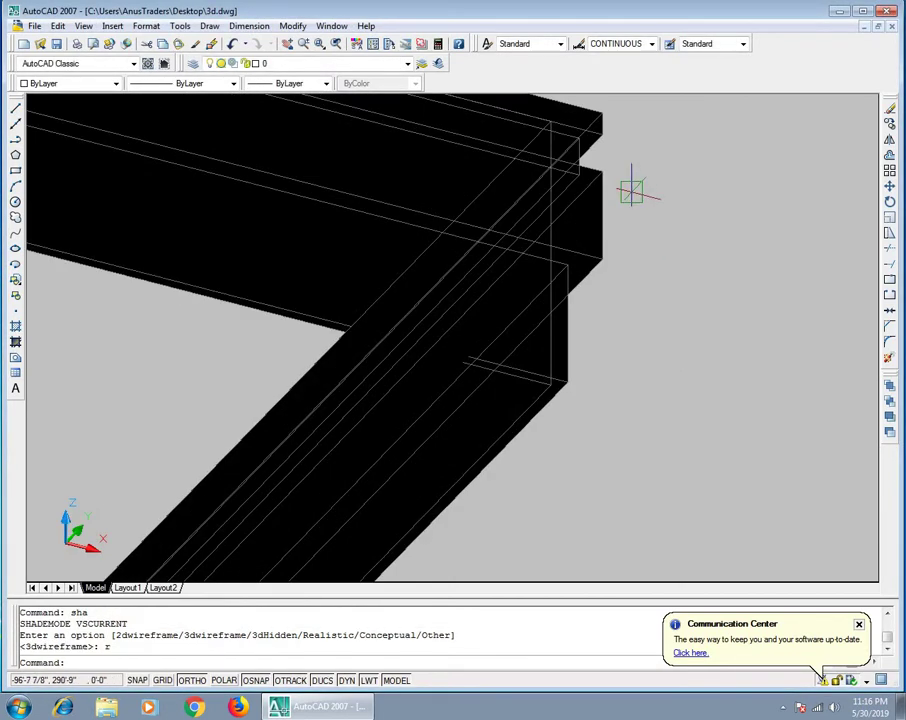
text(u)
key(Return)
key(Return)
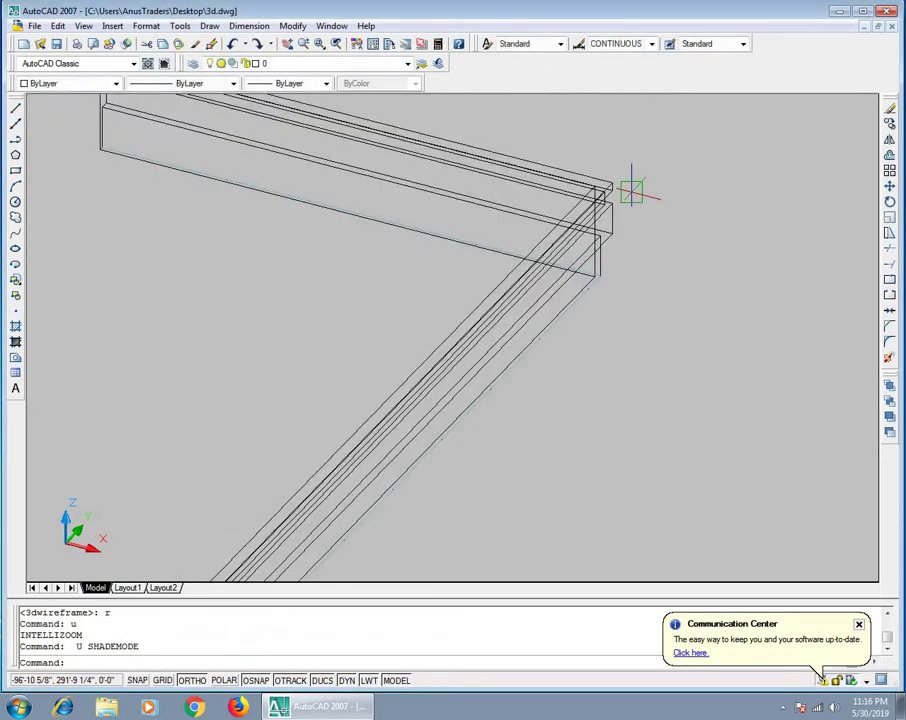
text(tt)
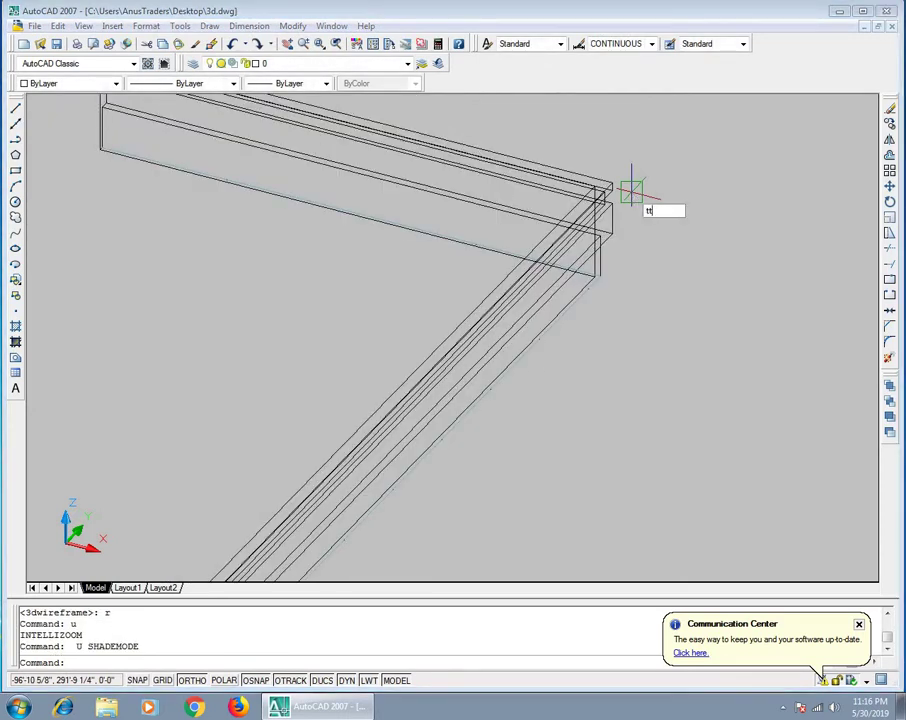
key(Escape)
key(Escape)
key(Escape)
text(f)
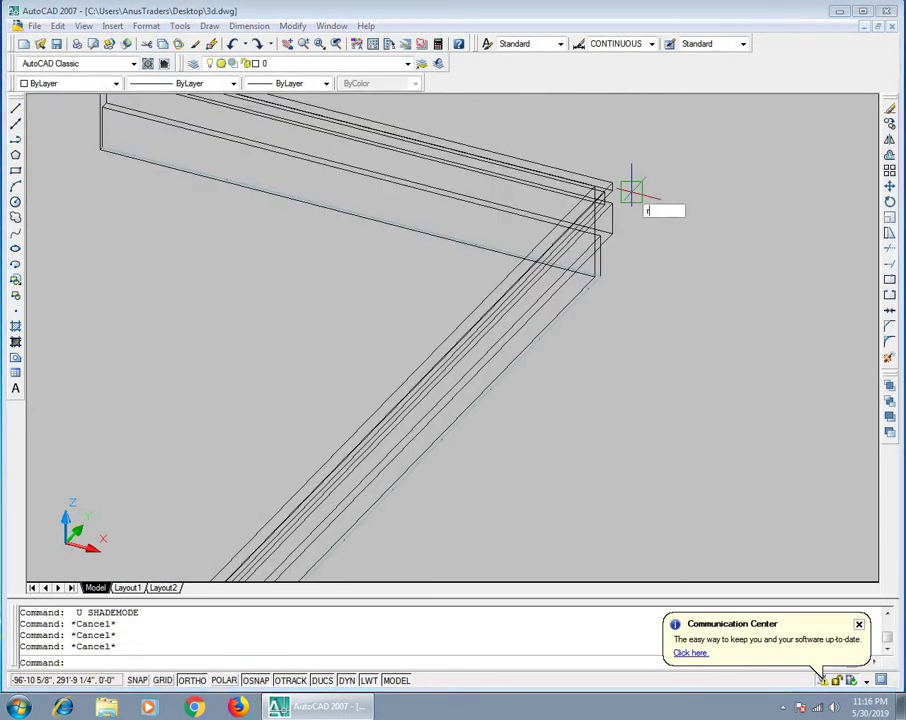
Step: Render the wall border's corner at 640 x 480 and close the render window
key(Return)
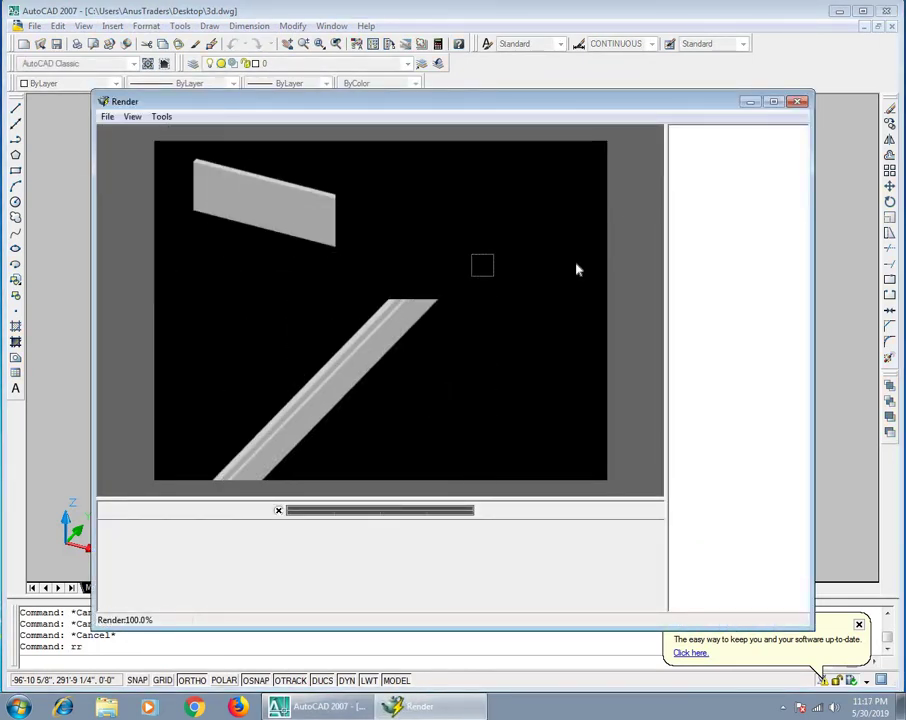
scroll(514, 252, up, 2)
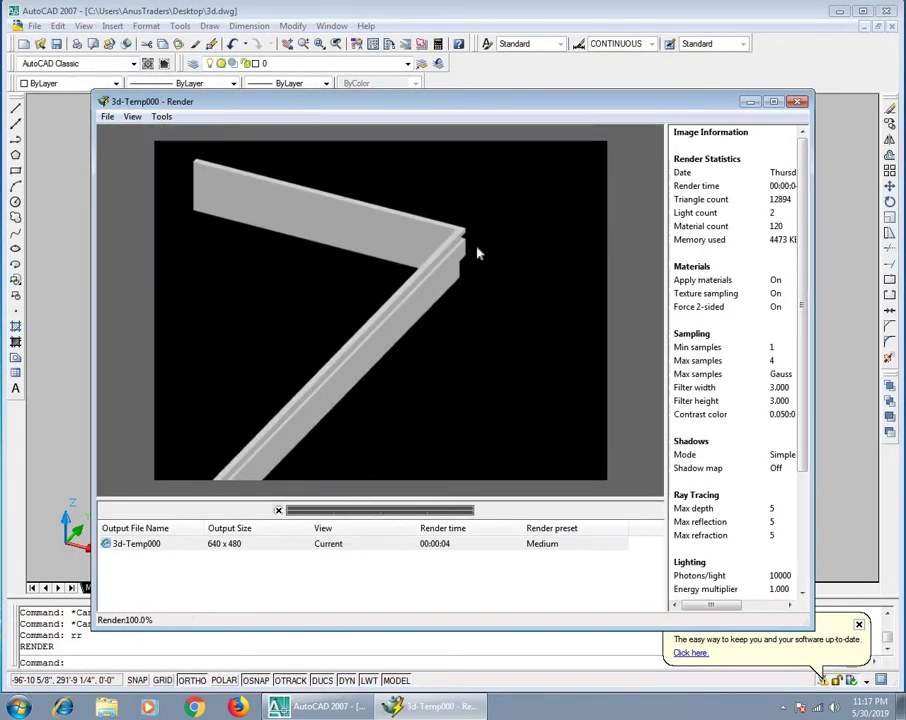
scroll(500, 275, up, 2)
scroll(510, 285, down, 2)
scroll(507, 279, up, 2)
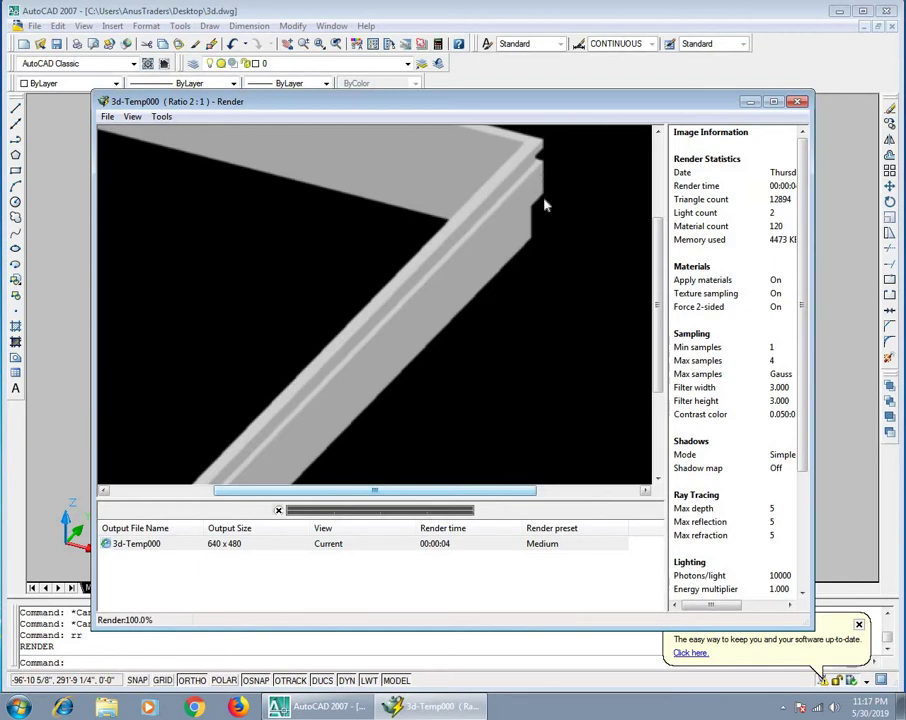
click(798, 104)
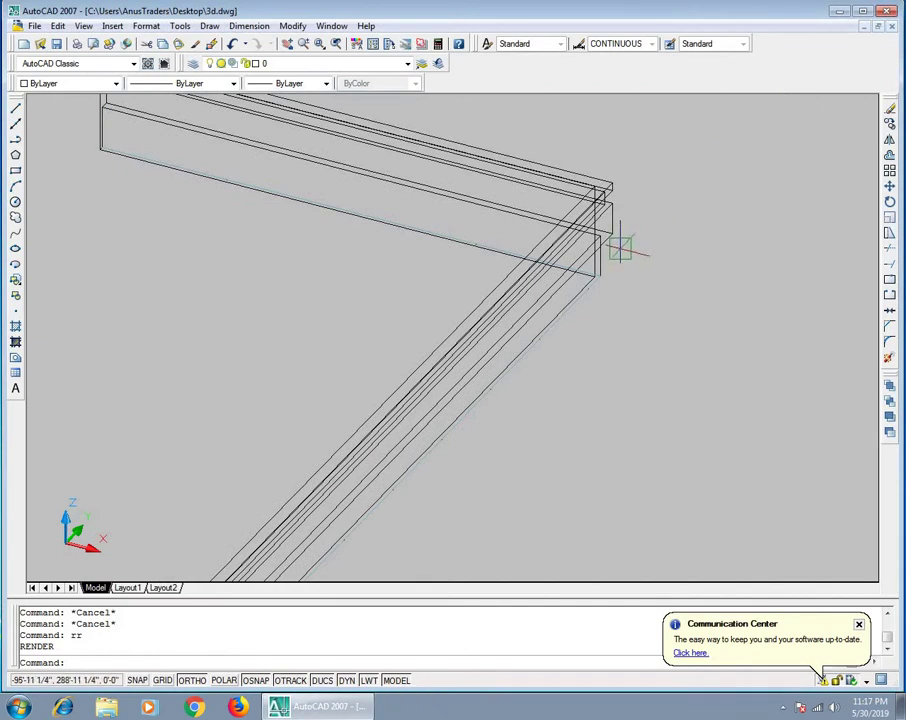
Step: Select all the wall pieces and move the extruded border off to the right
scroll(620, 215, down, 1)
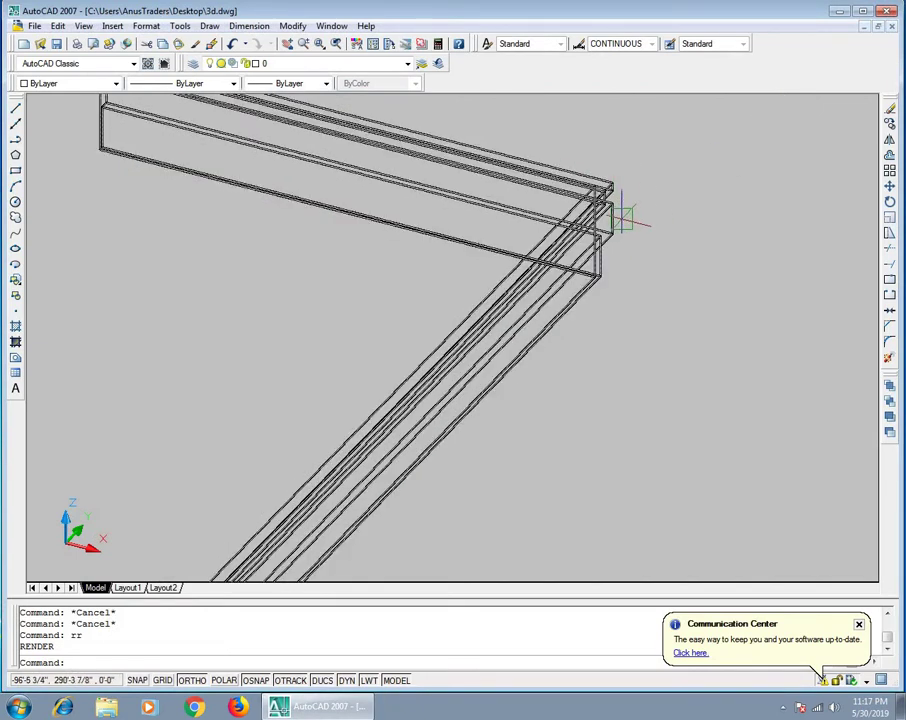
key(ctrl+a)
scroll(575, 240, down, 3)
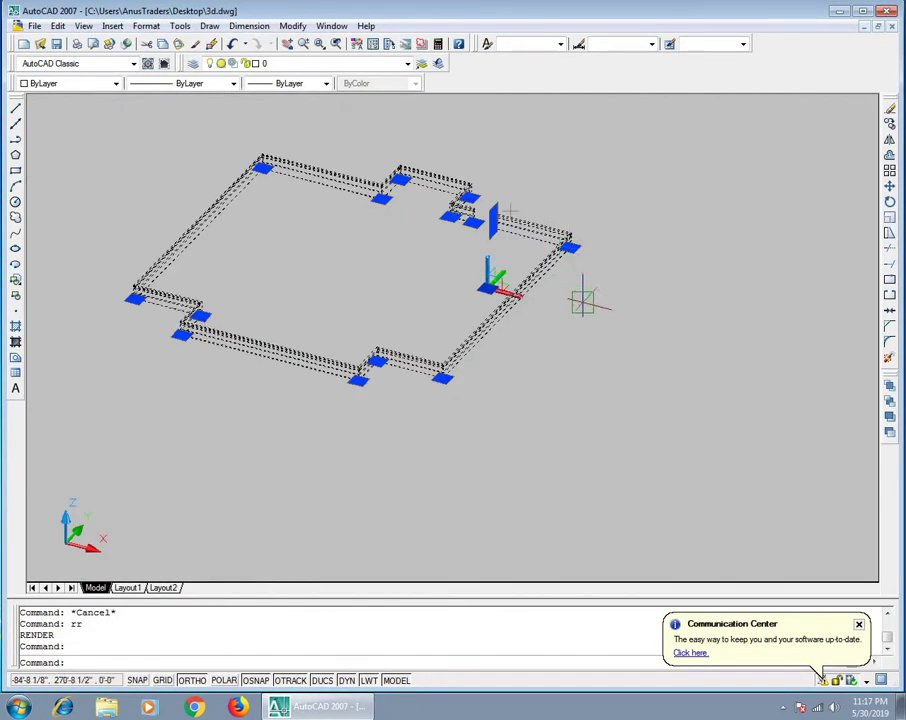
text(m)
key(Return)
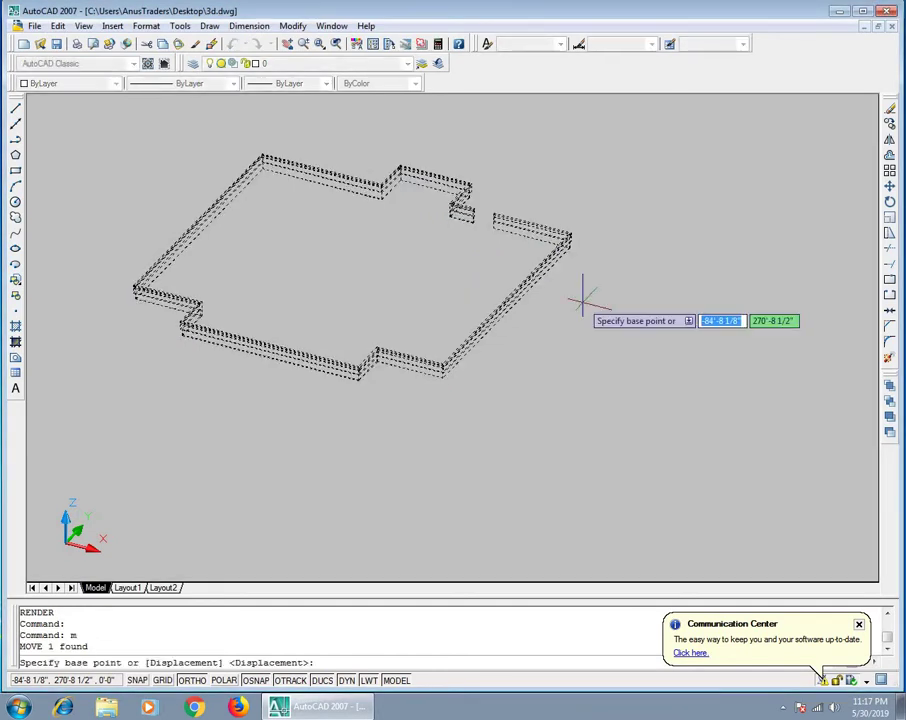
click(580, 292)
scroll(597, 292, down, 4)
click(676, 364)
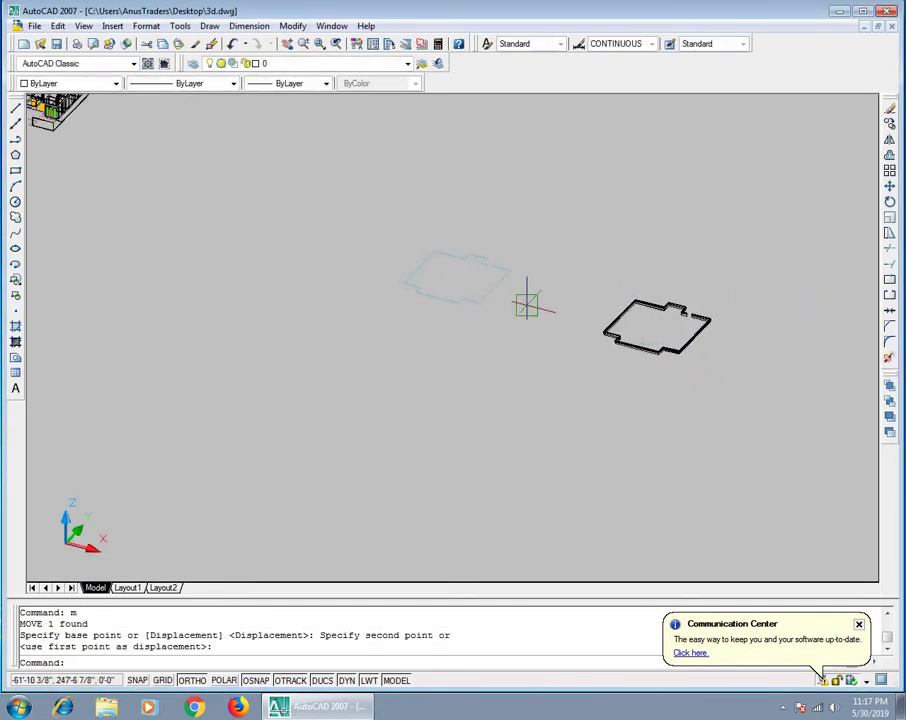
scroll(398, 254, up, 2)
scroll(400, 256, up, 5)
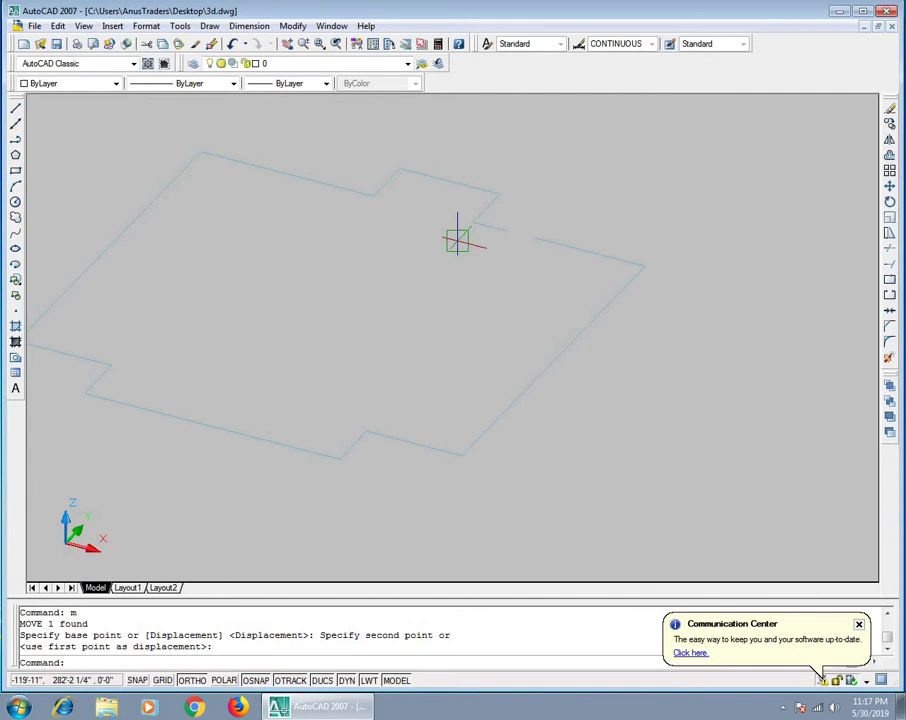
scroll(590, 215, up, 2)
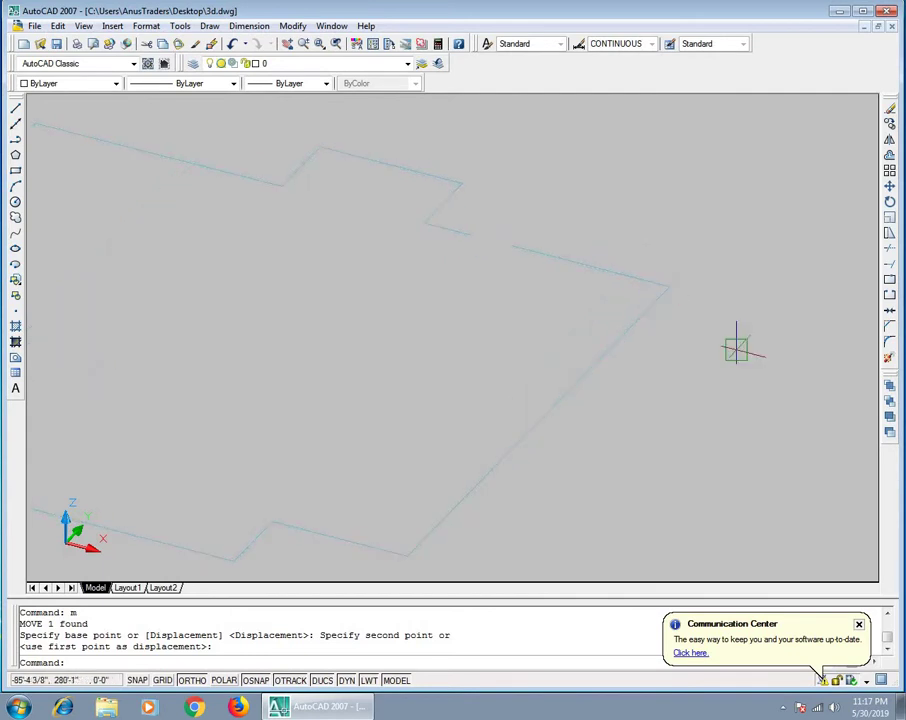
Step: Draw a radius-3 circle beside the slab outline's right corner
text(c)
key(Return)
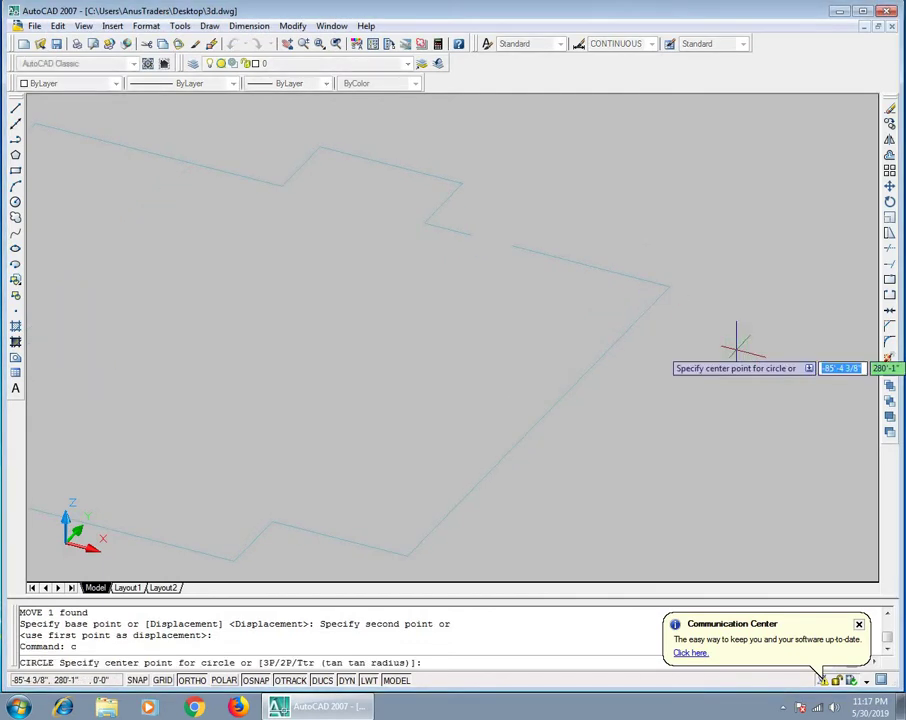
click(734, 381)
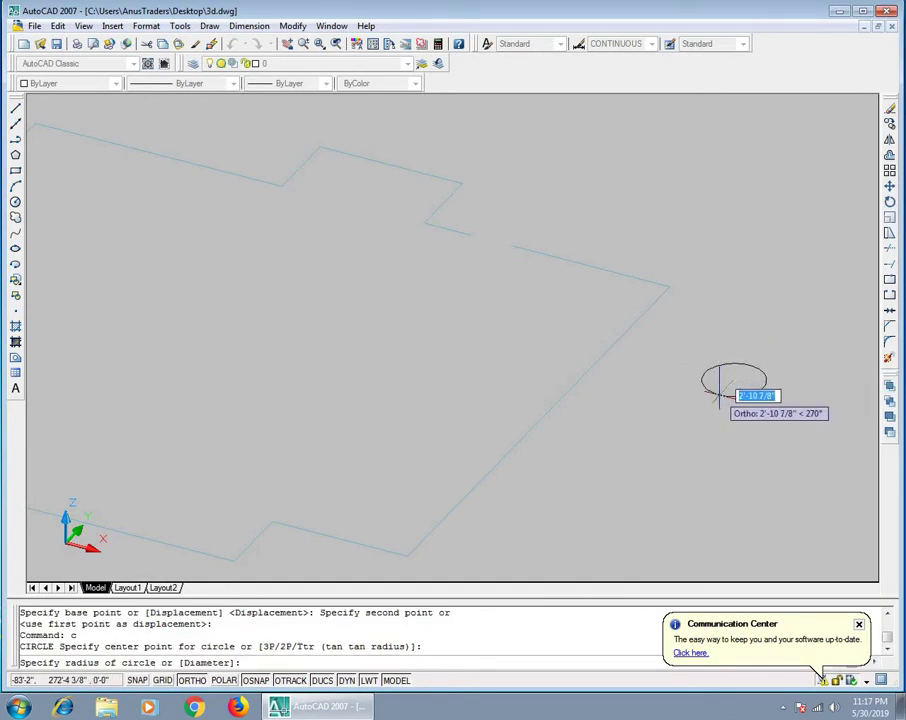
text(2)
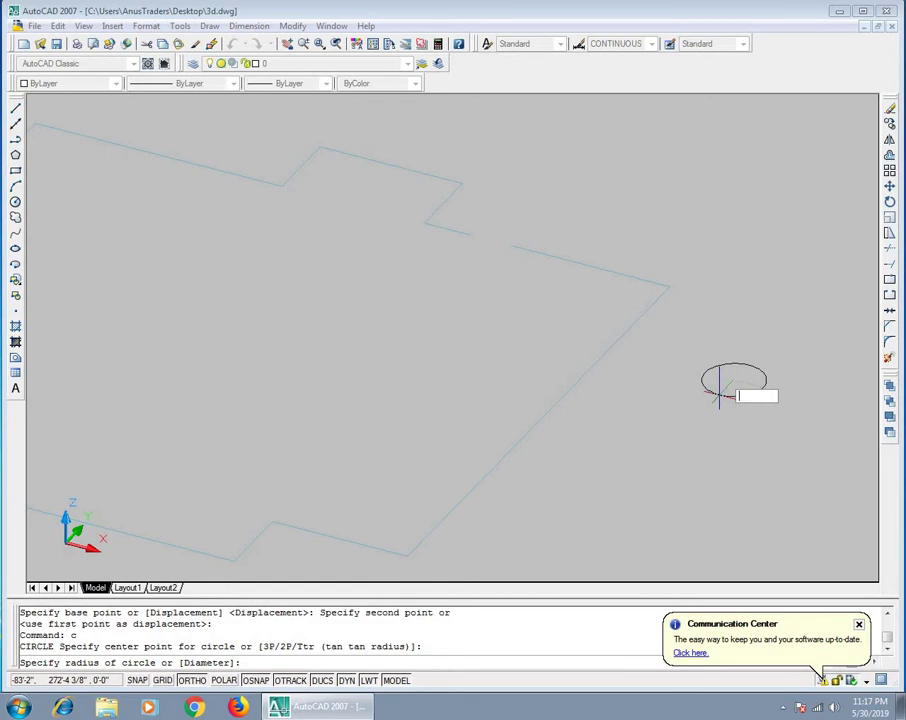
text(3)
key(Return)
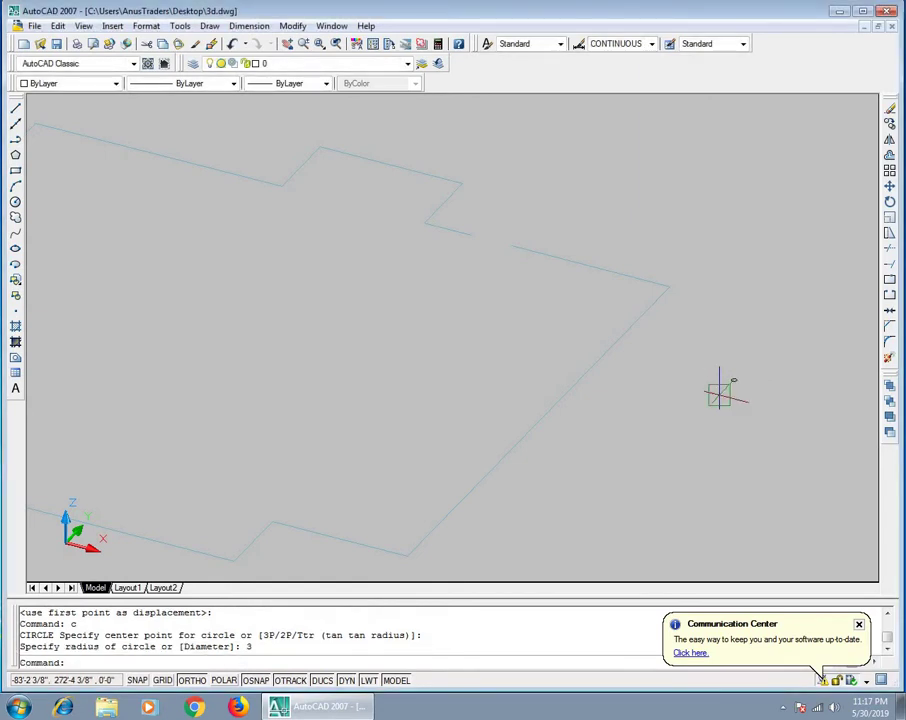
scroll(719, 392, up, 2)
scroll(712, 384, up, 3)
scroll(740, 358, up, 2)
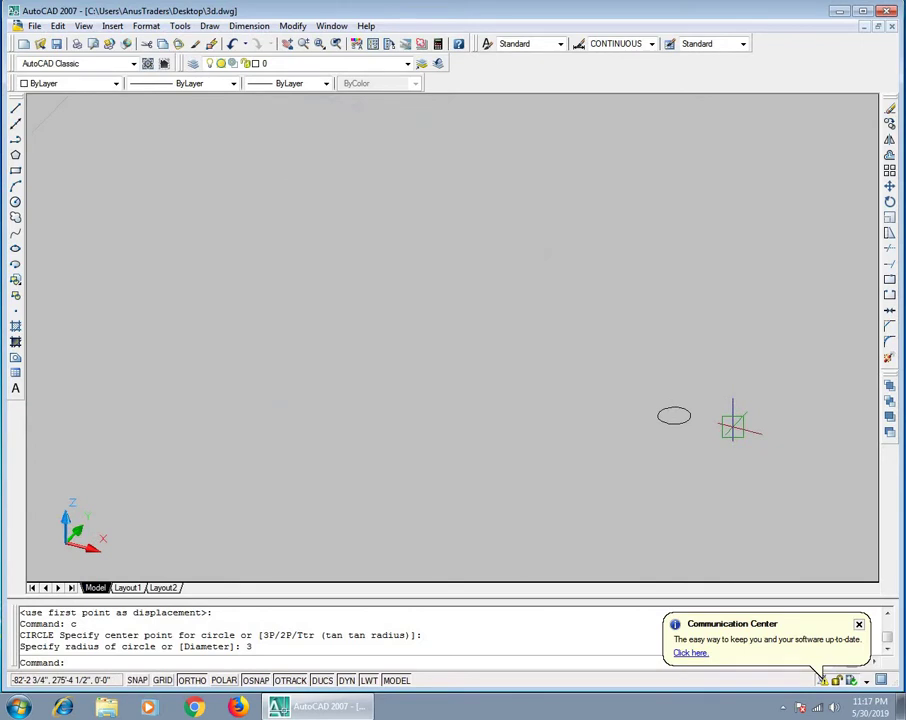
text(3)
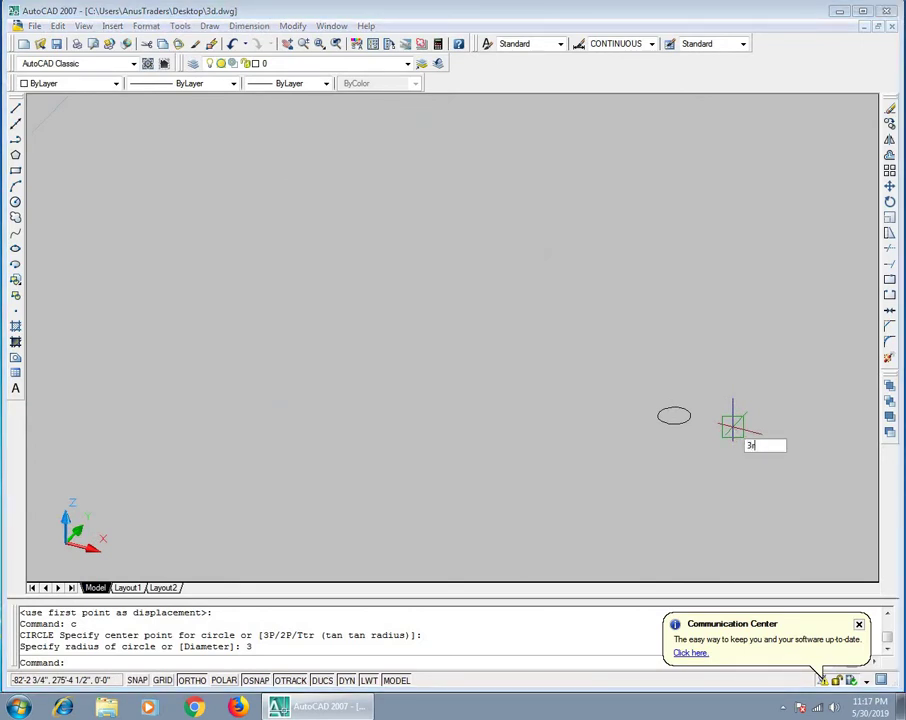
key(Return)
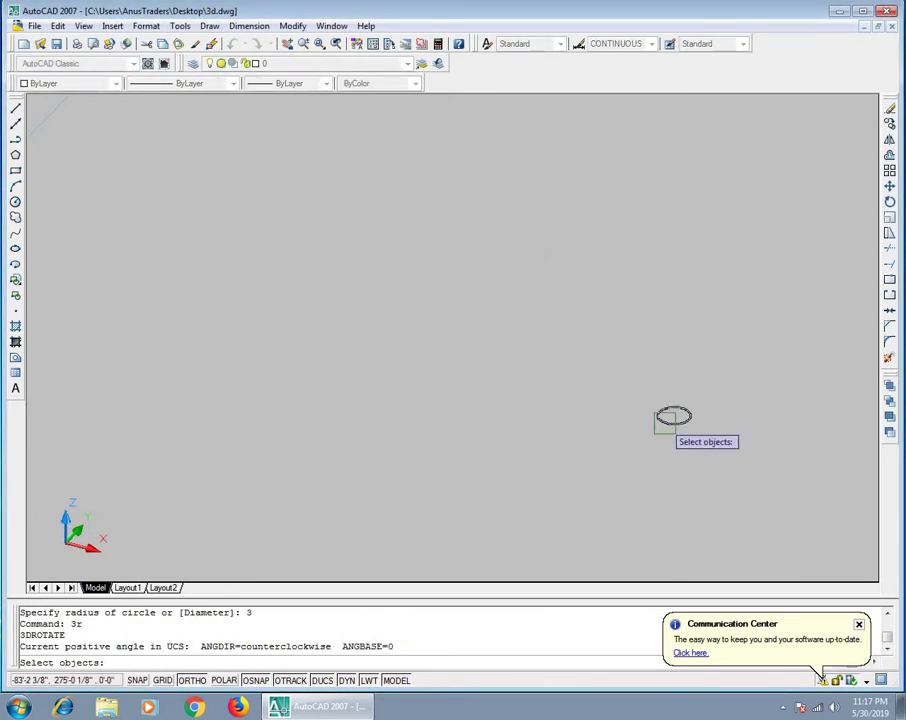
Step: Tip the circle upright with 3DROTATE about its centre
click(670, 416)
key(Return)
click(670, 422)
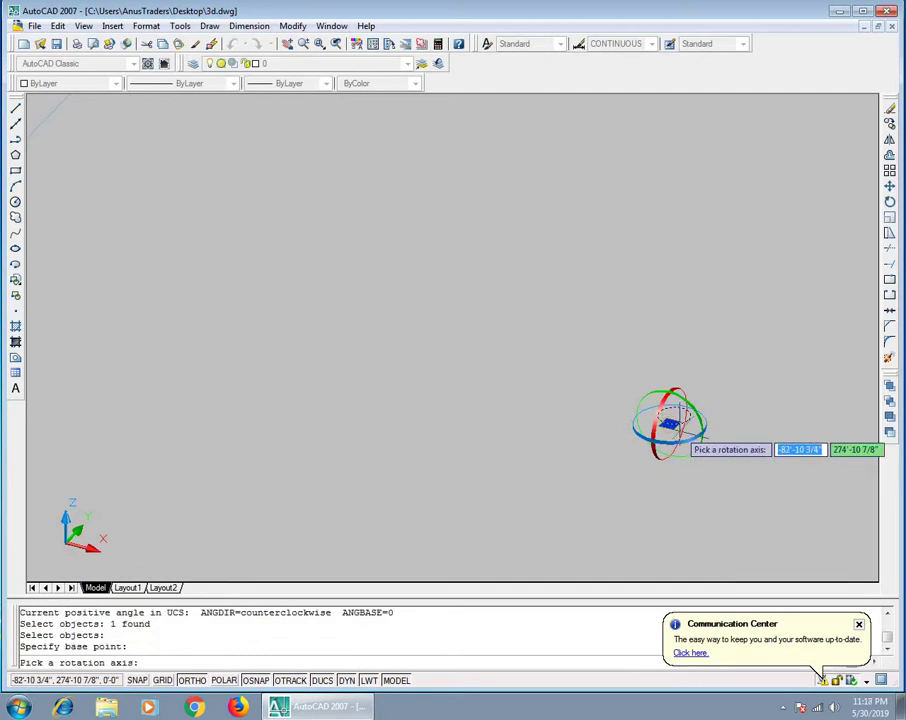
click(668, 458)
click(667, 510)
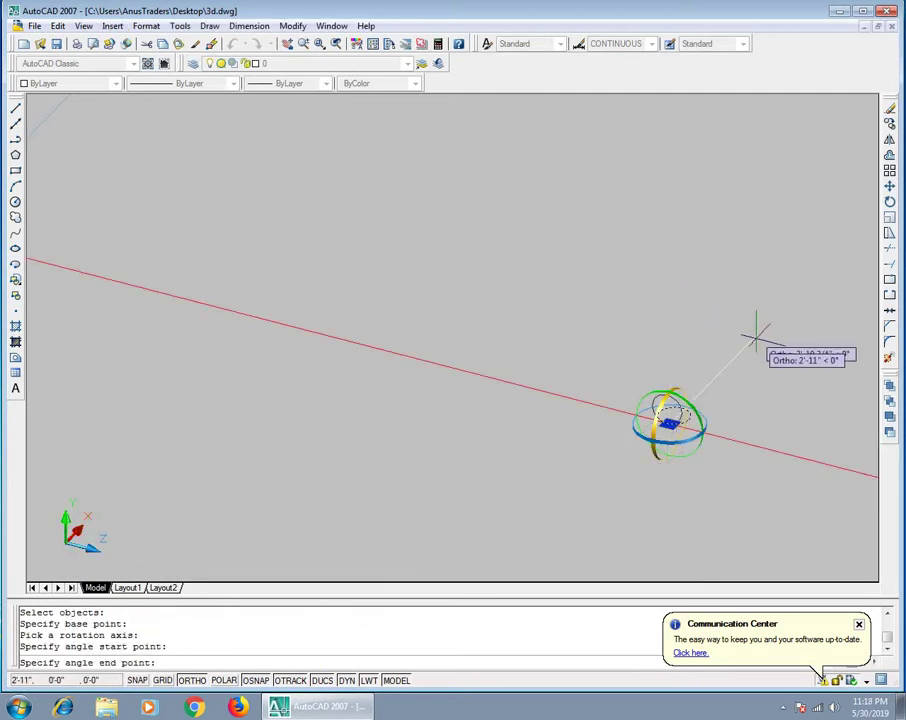
click(776, 375)
scroll(688, 420, up, 3)
scroll(688, 420, up, 3)
Step: Turn the upright circle 90 degrees in plan
click(697, 300)
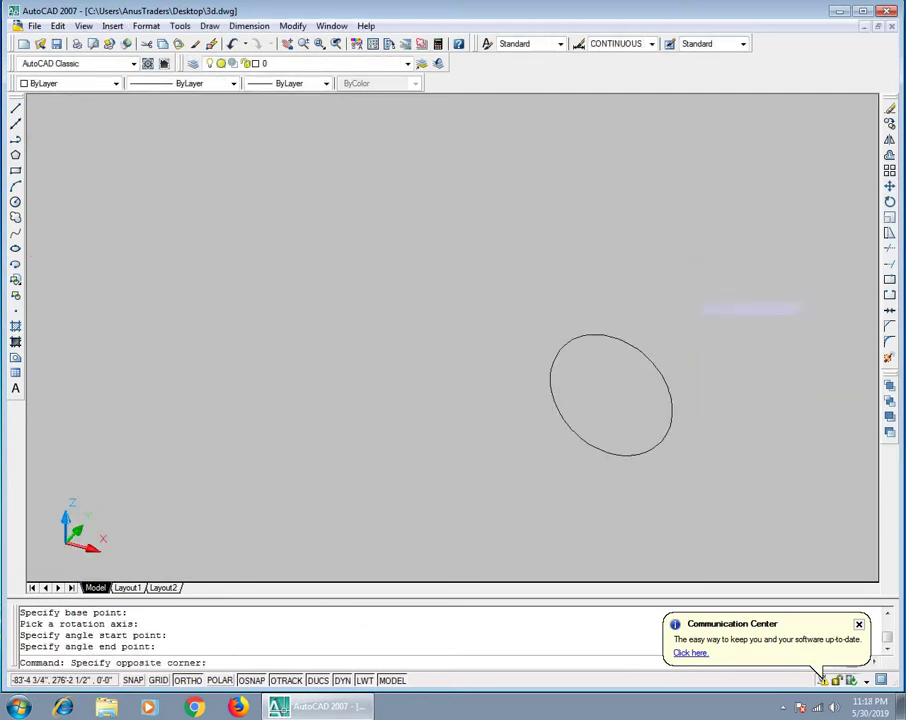
click(640, 408)
text(ro)
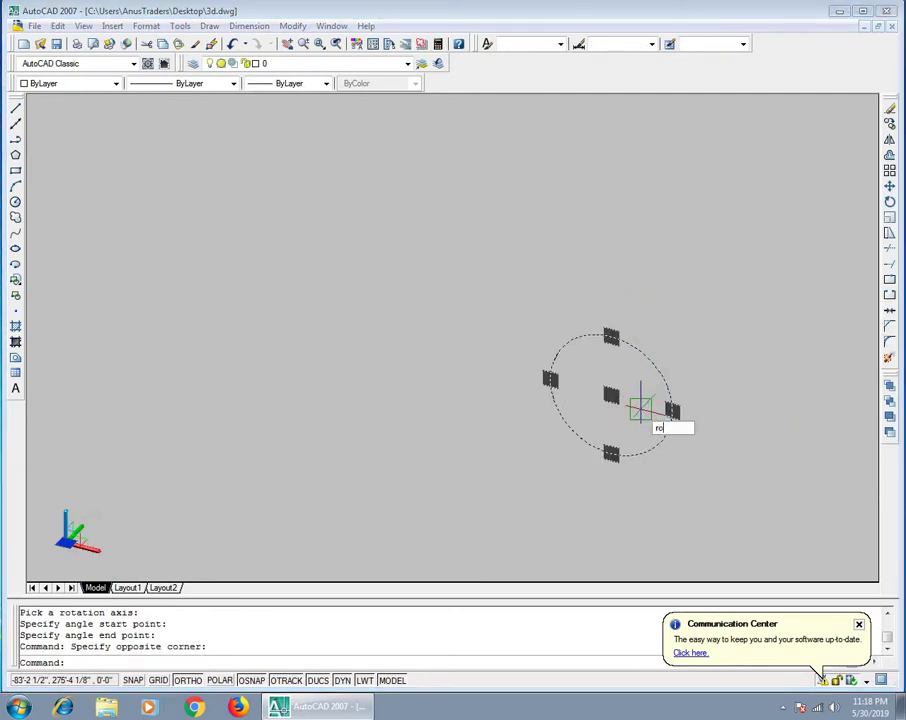
key(Return)
click(607, 518)
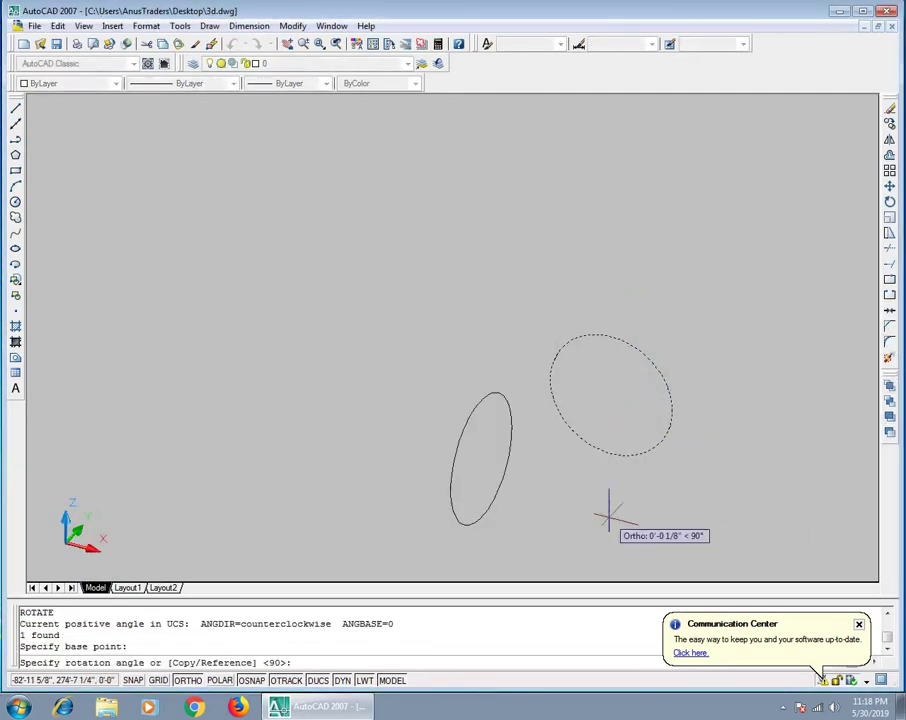
click(720, 455)
Step: Move the circle onto the end of the cyan slab outline
click(580, 352)
click(425, 507)
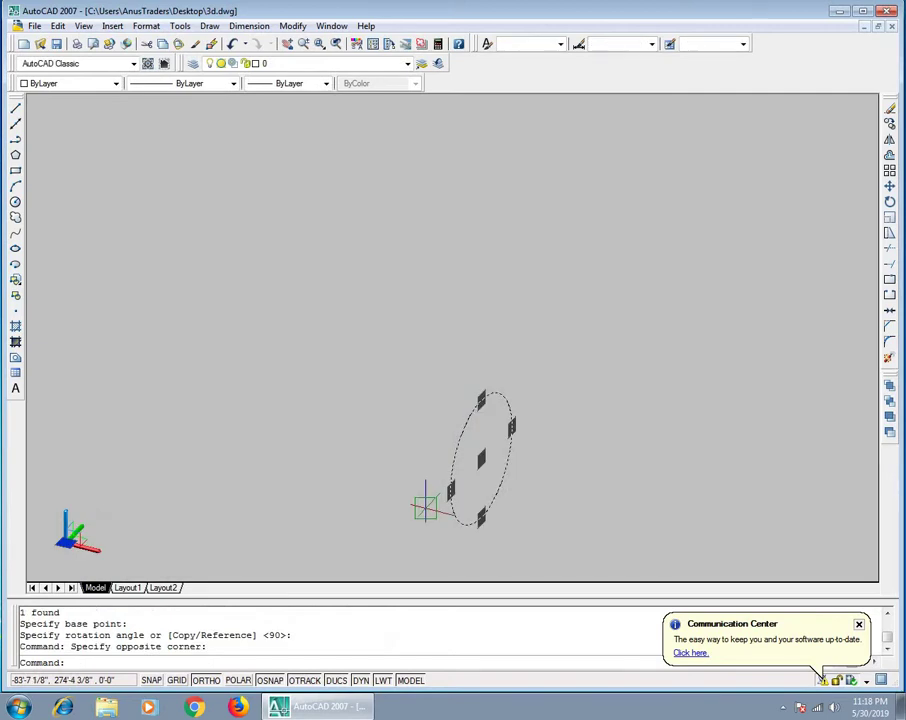
text(m)
key(Return)
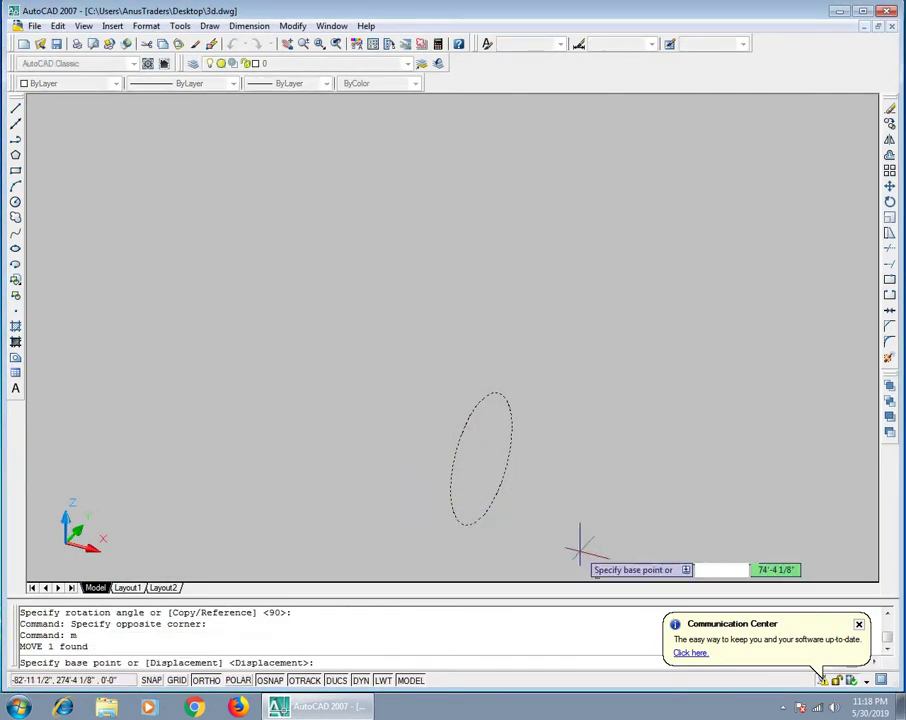
click(481, 456)
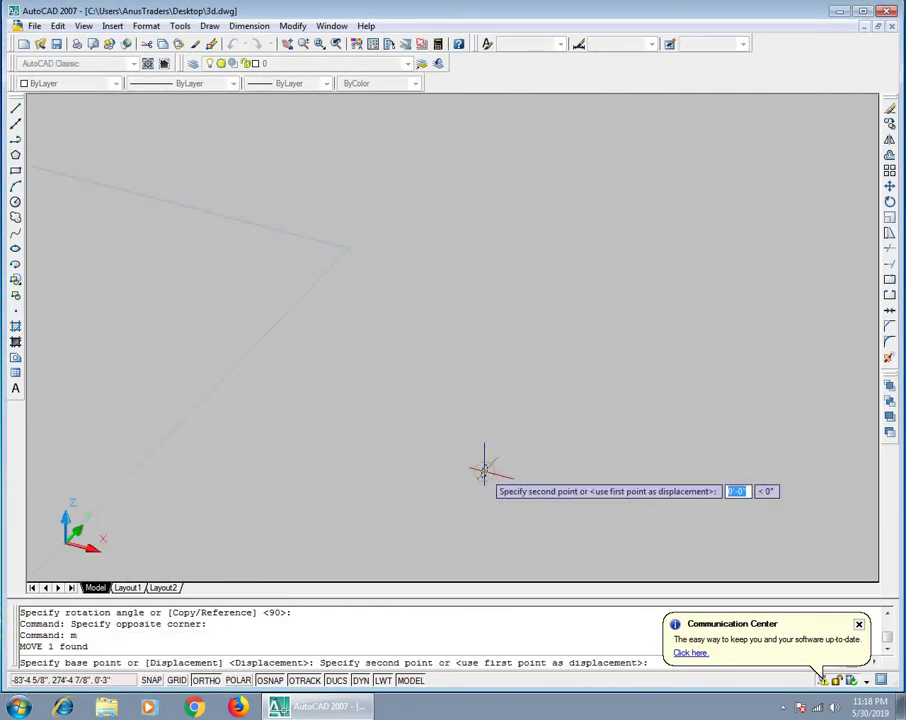
click(341, 357)
scroll(341, 357, up, 5)
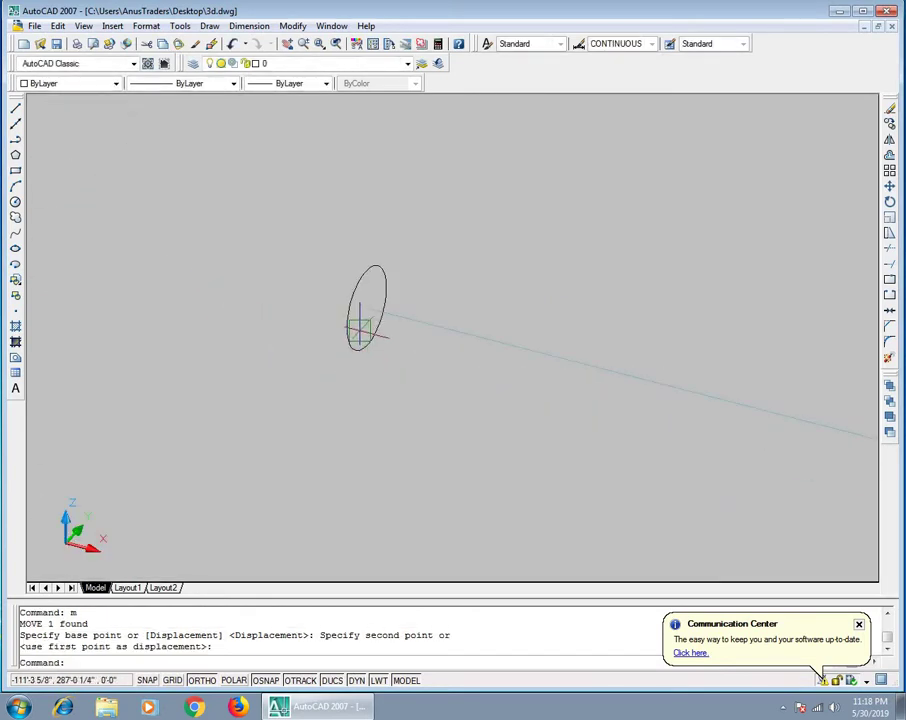
Step: Extrude the radius-3 circle along the slab outline path into a round tube rail
text(ext)
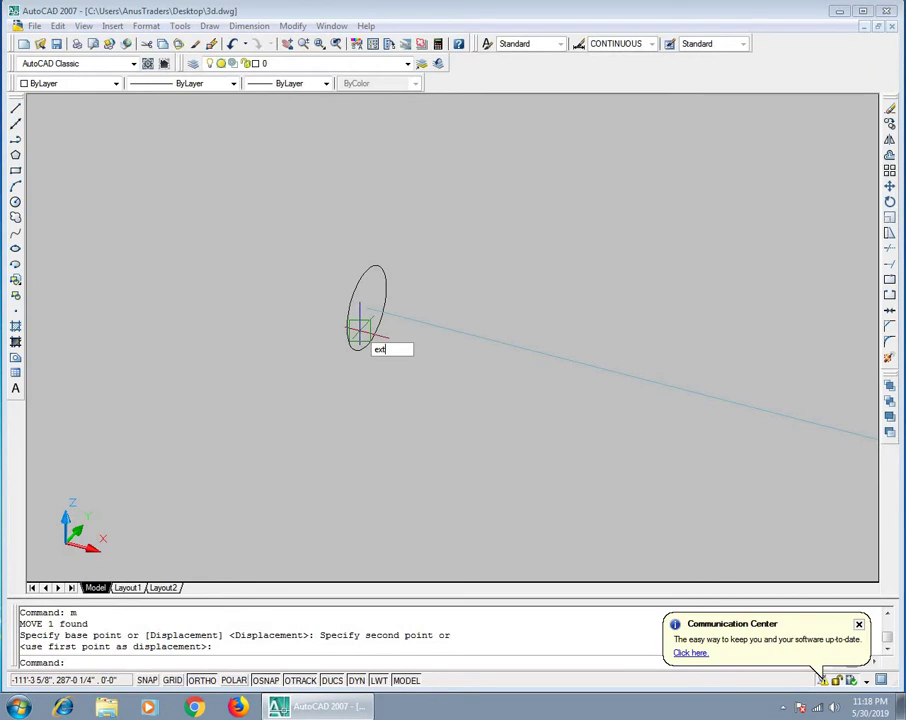
key(Return)
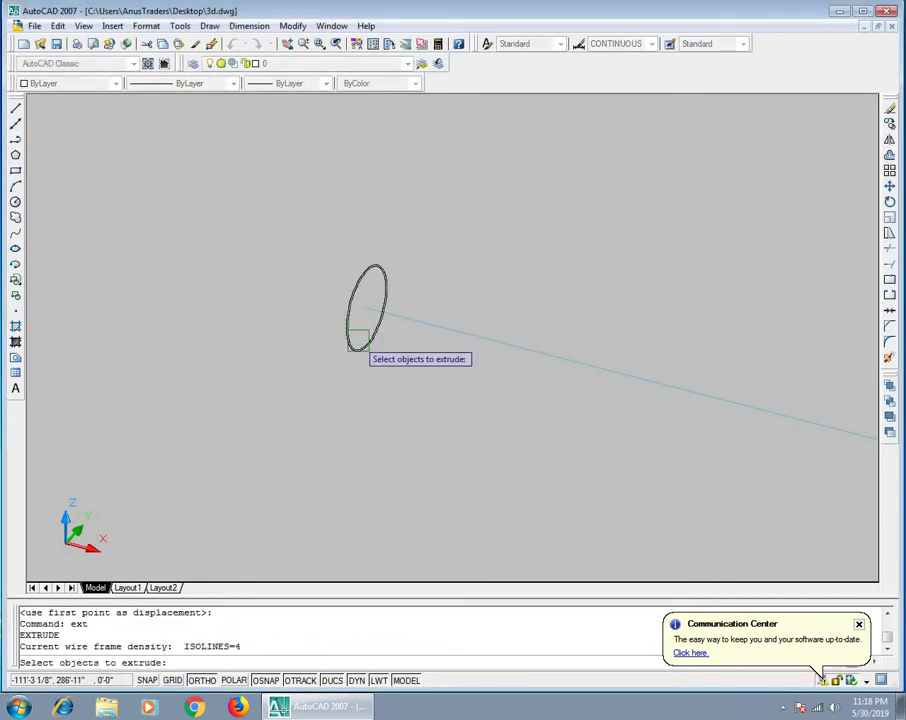
click(358, 341)
key(Return)
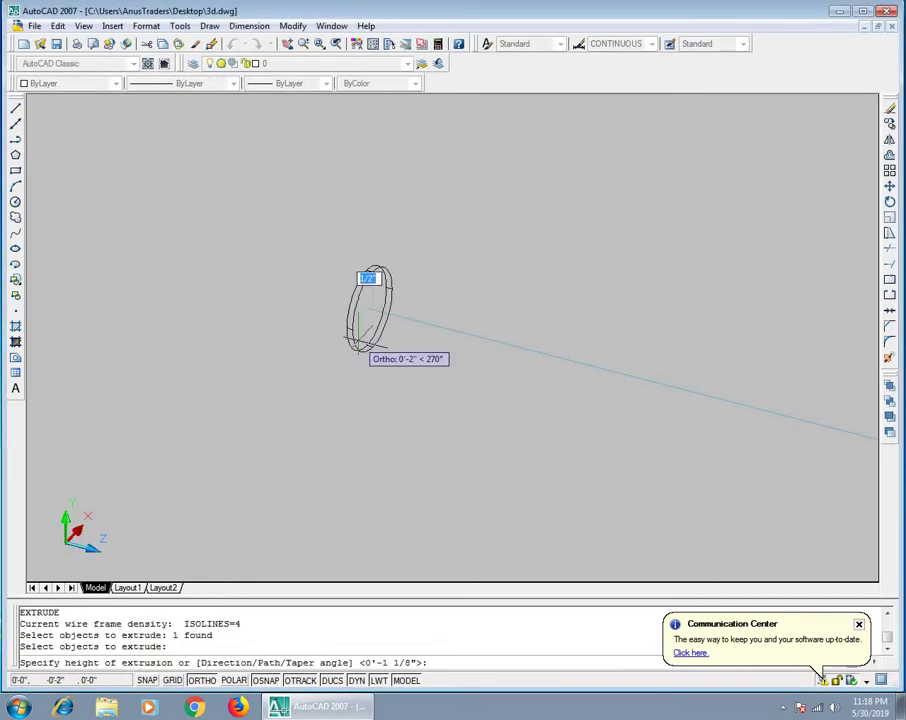
text(p)
key(Return)
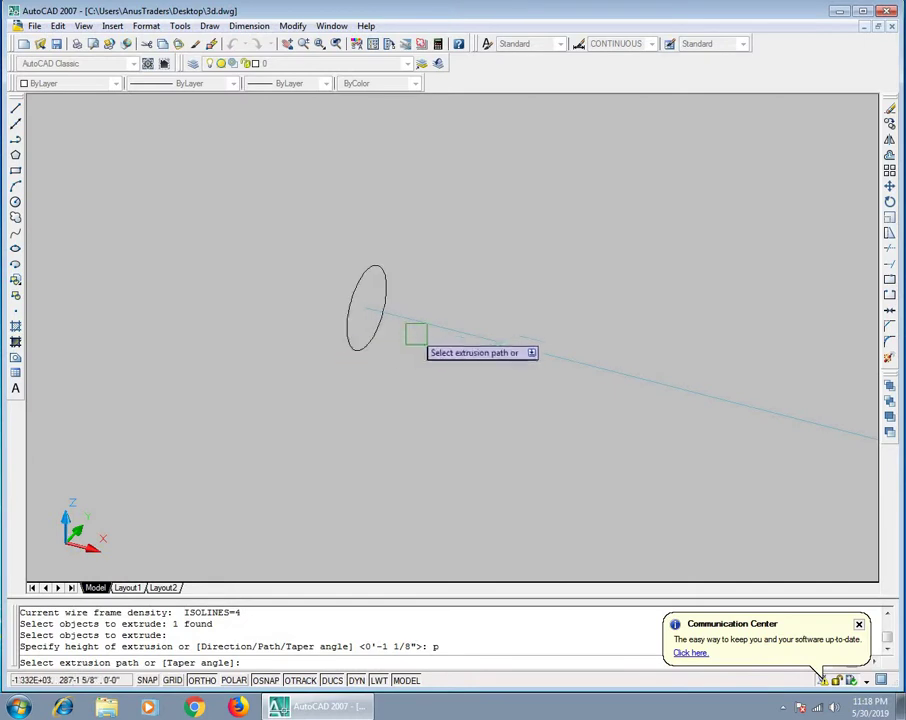
click(414, 323)
scroll(520, 228, down, 3)
scroll(520, 228, down, 2)
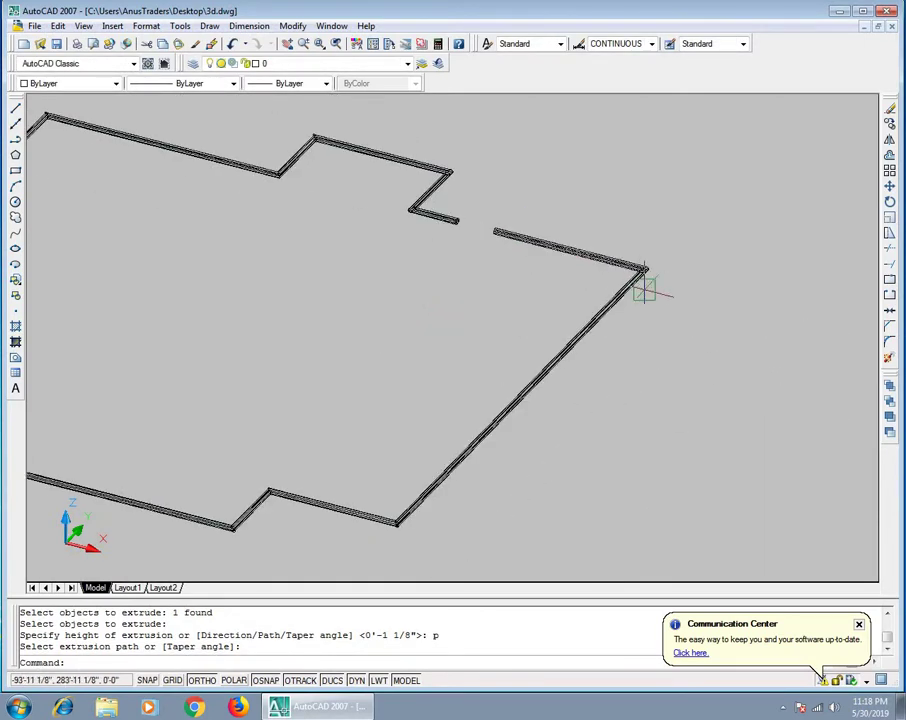
scroll(643, 276, up, 5)
Step: Render a preview of the tube rail, close it, and select the tube
text(m)
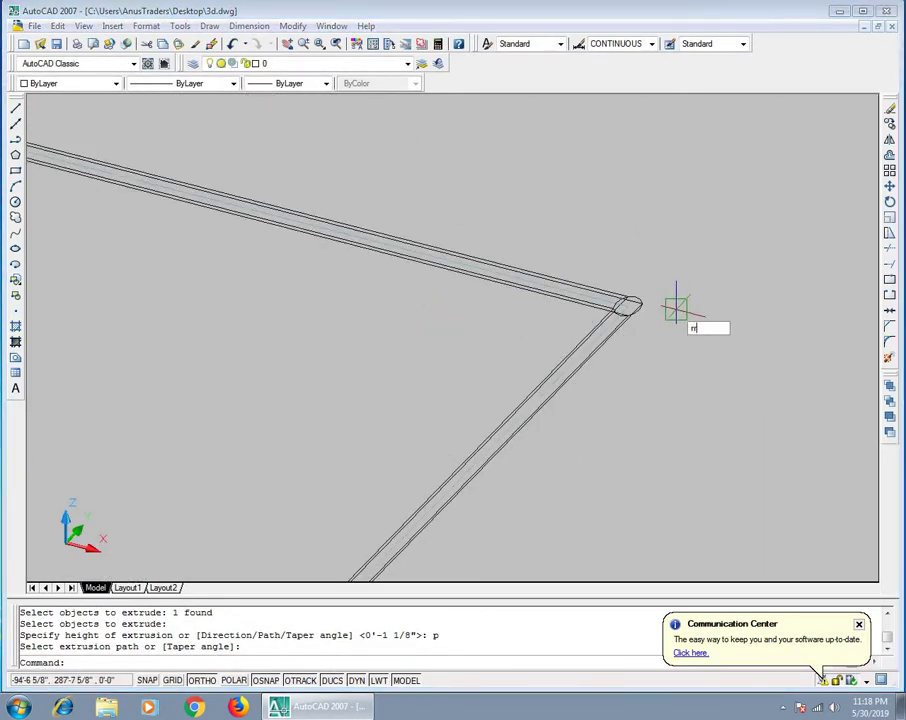
key(Return)
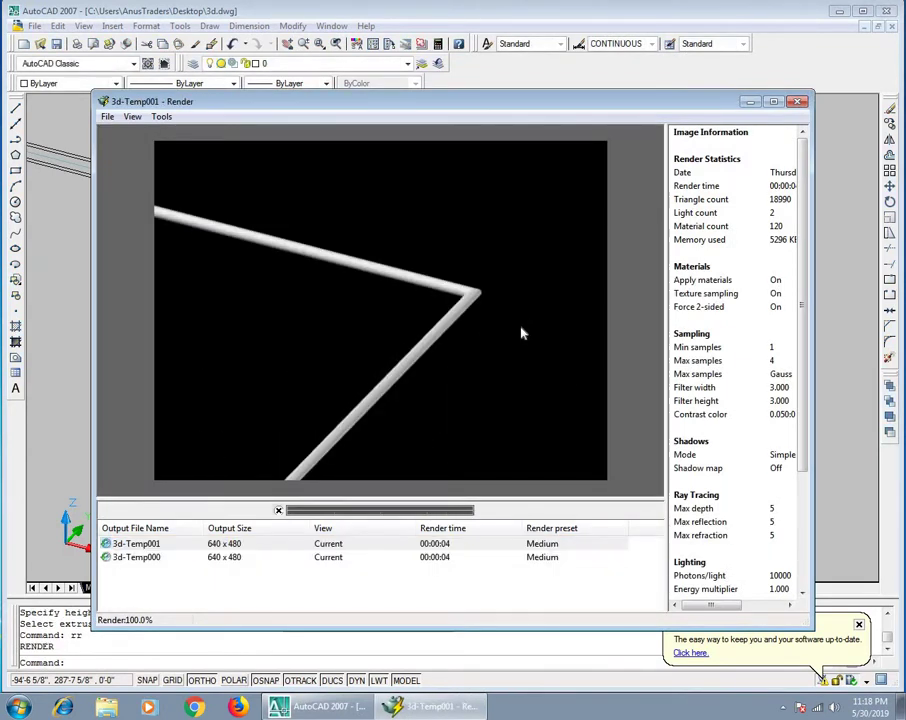
click(797, 102)
click(663, 206)
click(568, 354)
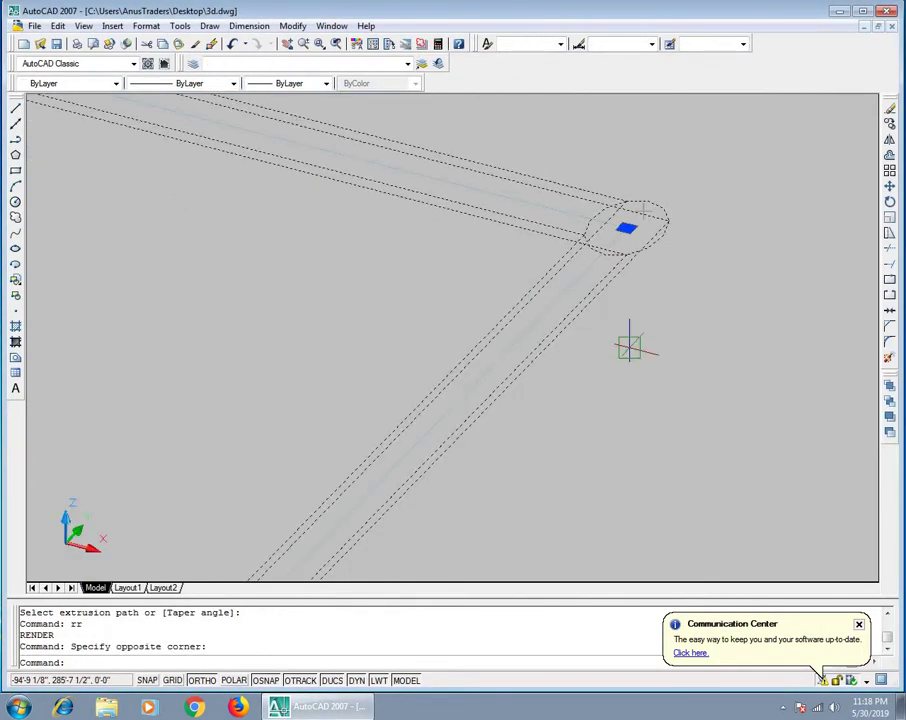
Step: Move the tube rail from its corner onto the wall border's top corner and render with RR
text(m)
key(Return)
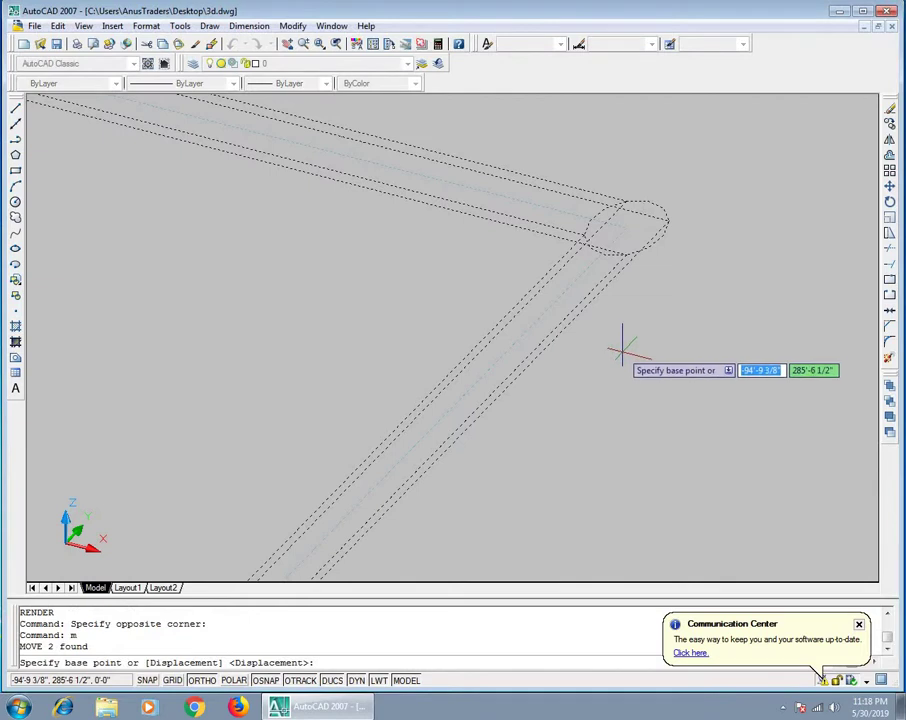
click(626, 254)
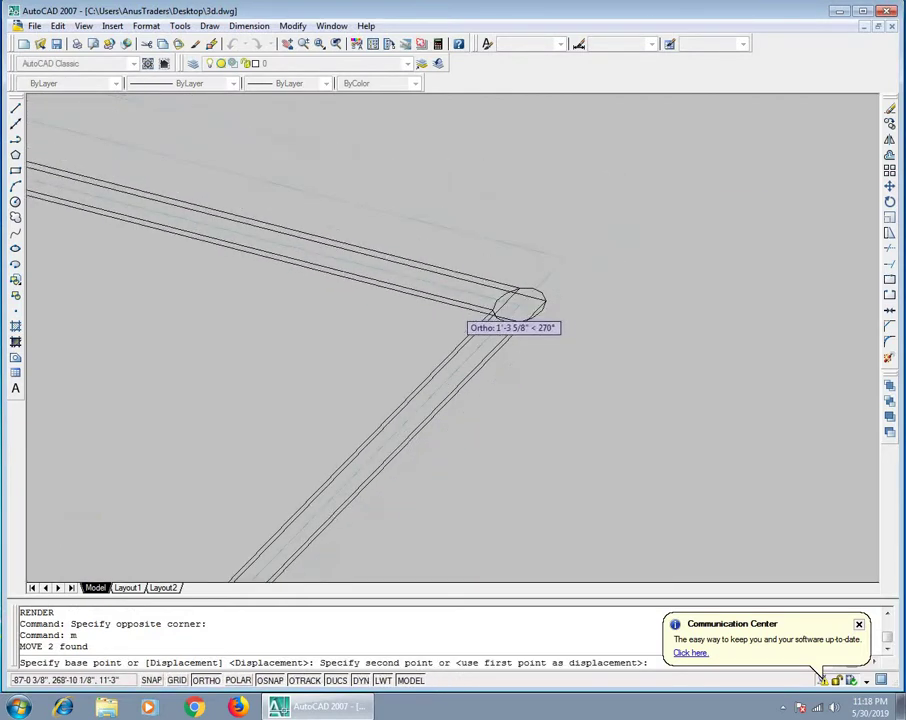
scroll(390, 320, down, 3)
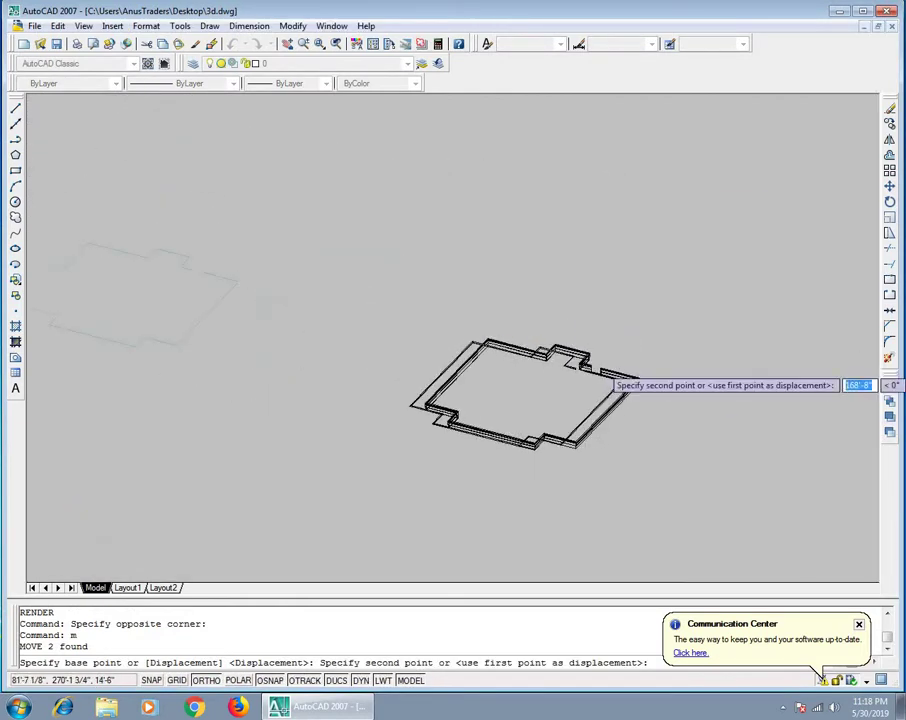
scroll(628, 420, up, 5)
scroll(598, 425, up, 3)
scroll(545, 398, up, 3)
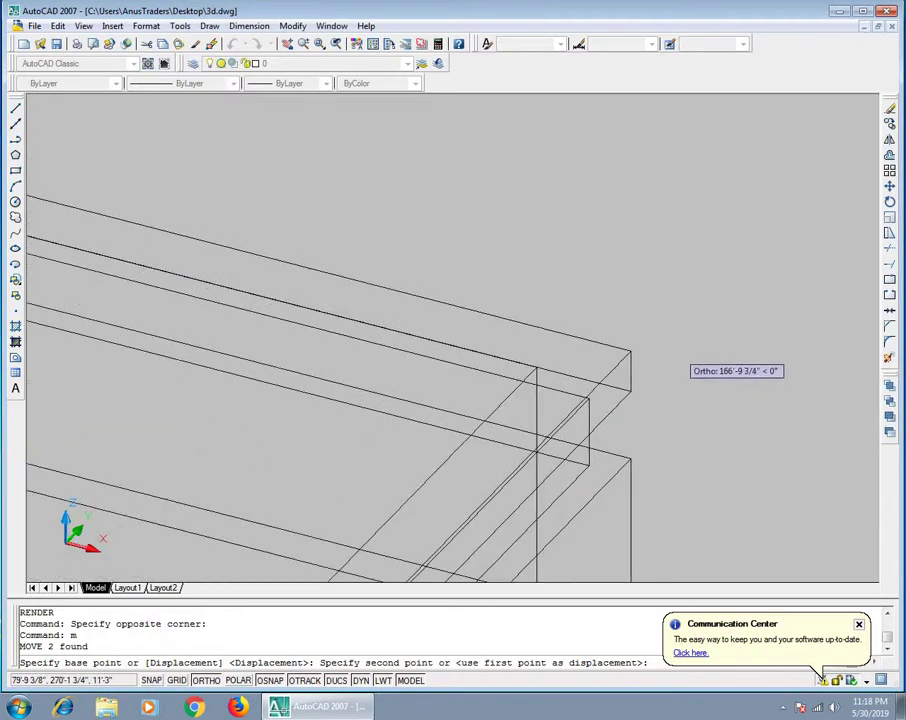
click(565, 357)
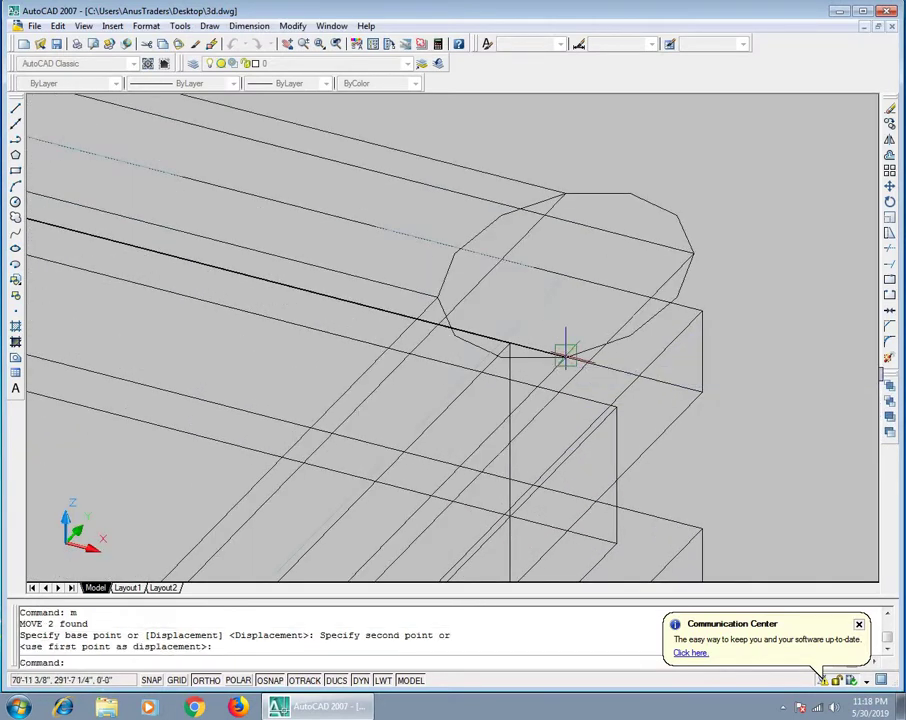
scroll(650, 210, down, 3)
scroll(670, 175, down, 3)
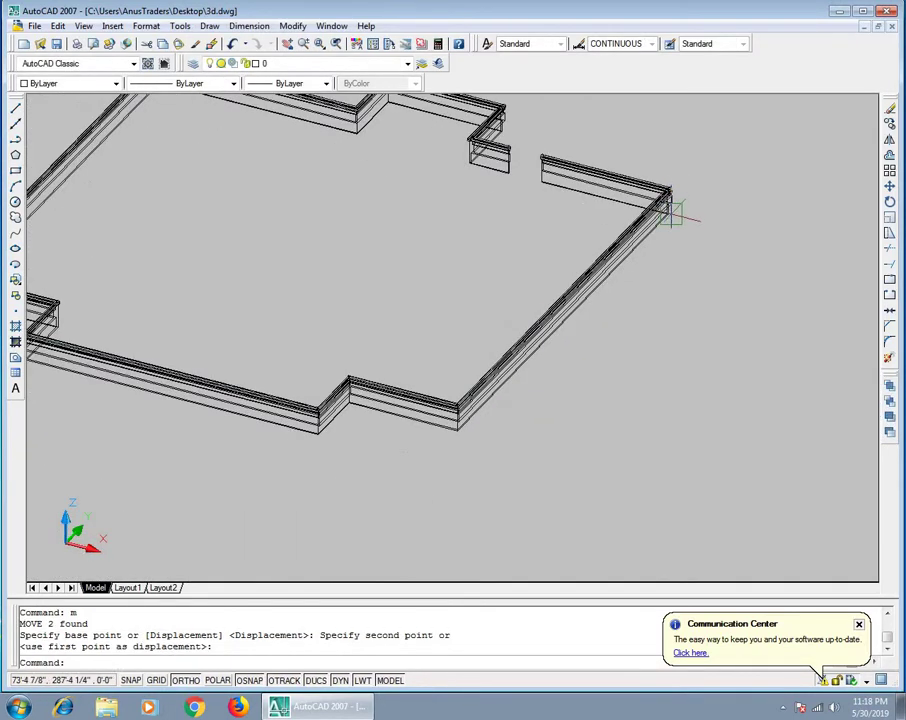
scroll(670, 205, down, 2)
scroll(675, 205, up, 4)
scroll(675, 300, up, 2)
scroll(640, 360, up, 1)
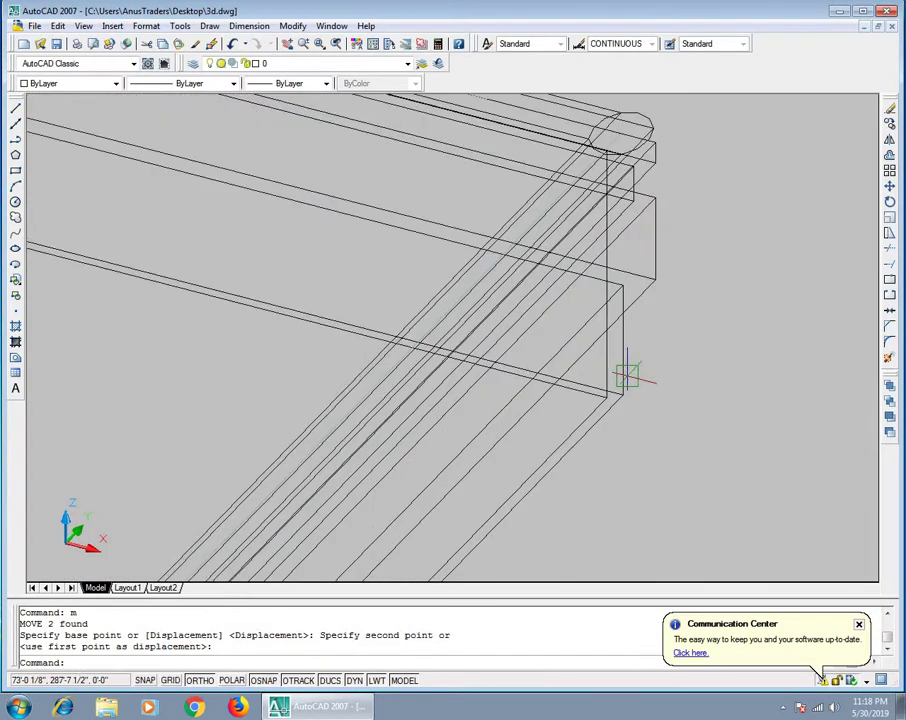
text(rr)
key(Return)
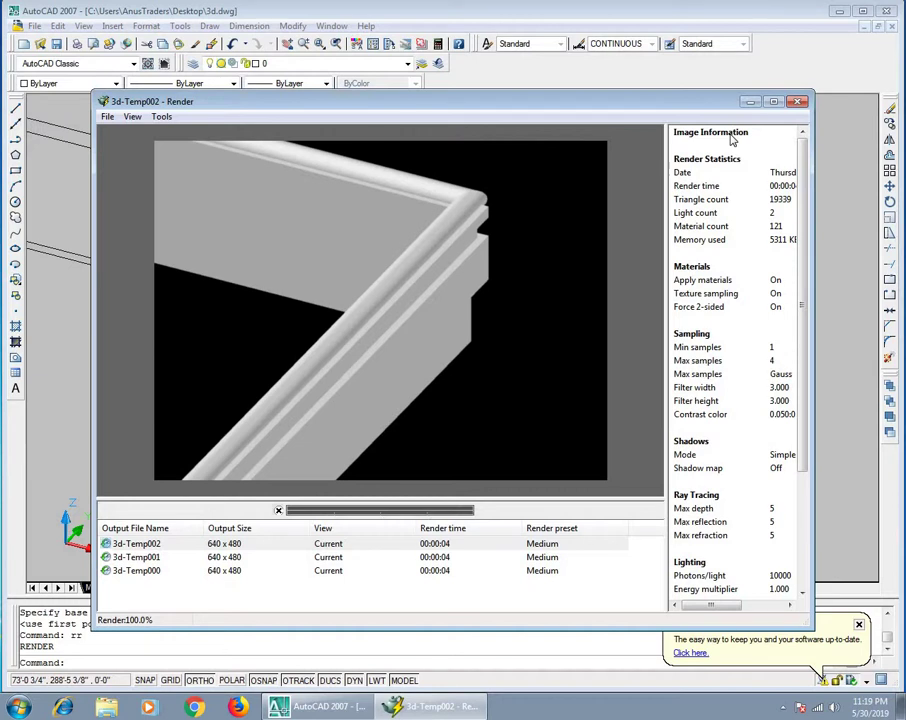
Step: Close the render window showing the railed wall border
click(798, 102)
Step: Zoom out and back in on the house model's top wall corner and roof-edge beam
scroll(686, 257, down, 2)
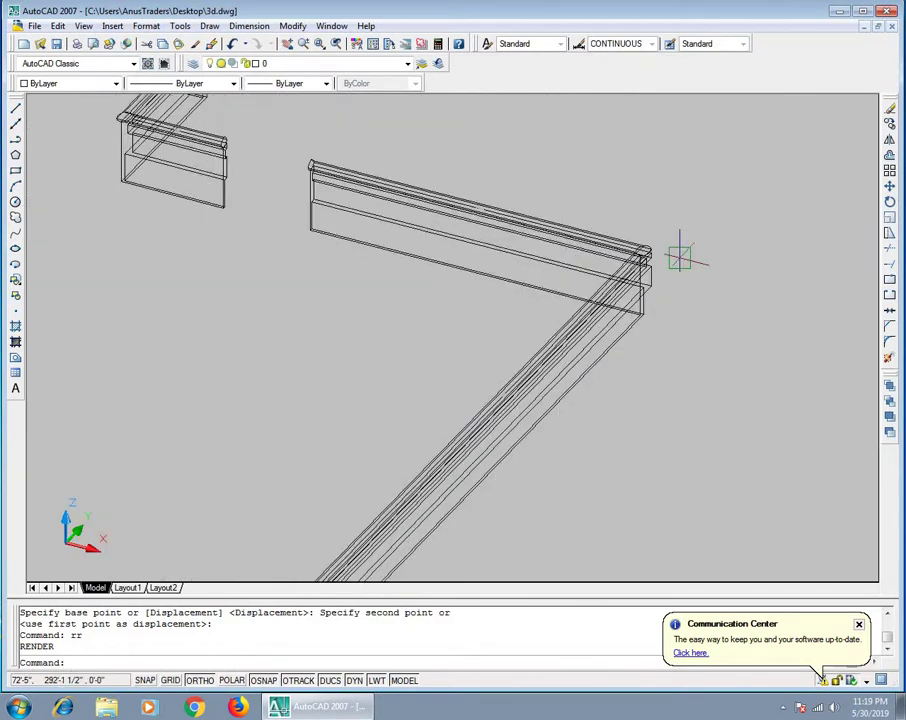
scroll(686, 257, down, 2)
scroll(470, 385, down, 2)
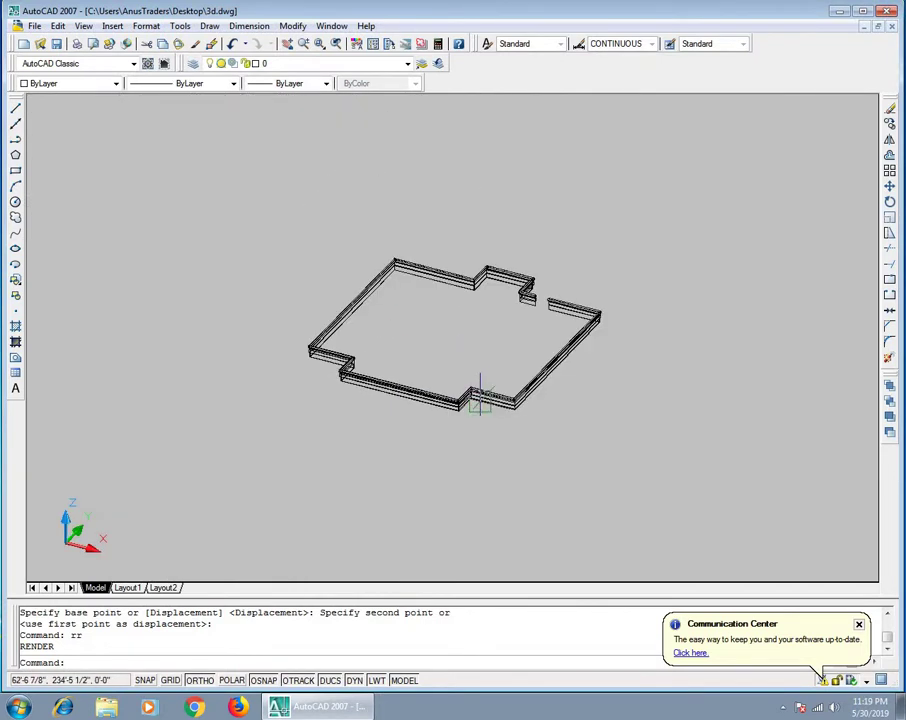
scroll(477, 396, down, 2)
scroll(480, 385, down, 2)
scroll(483, 382, down, 3)
scroll(250, 280, up, 3)
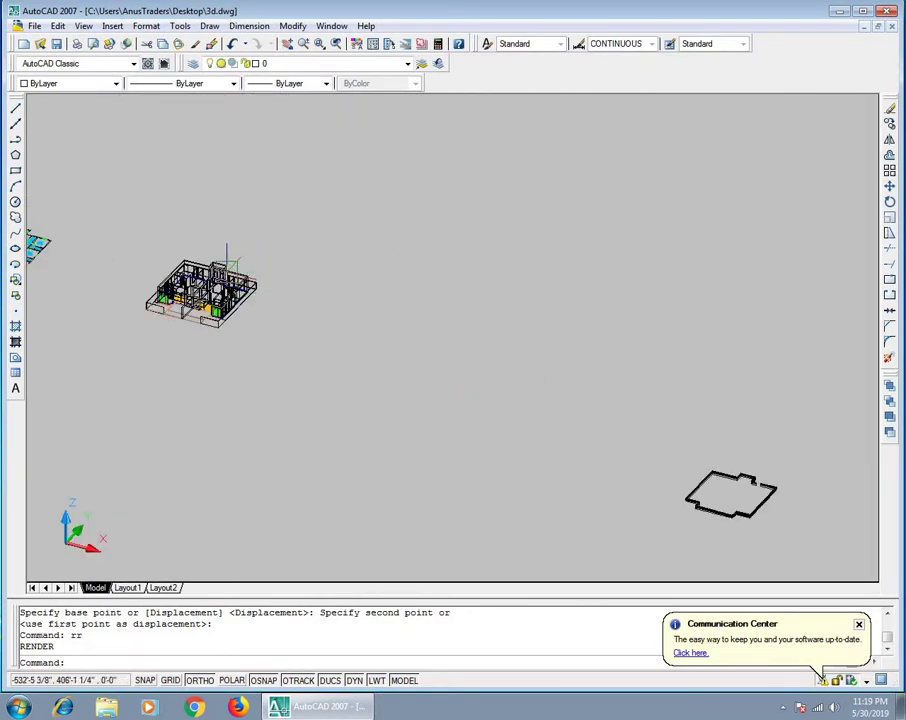
scroll(260, 280, up, 2)
scroll(222, 262, up, 6)
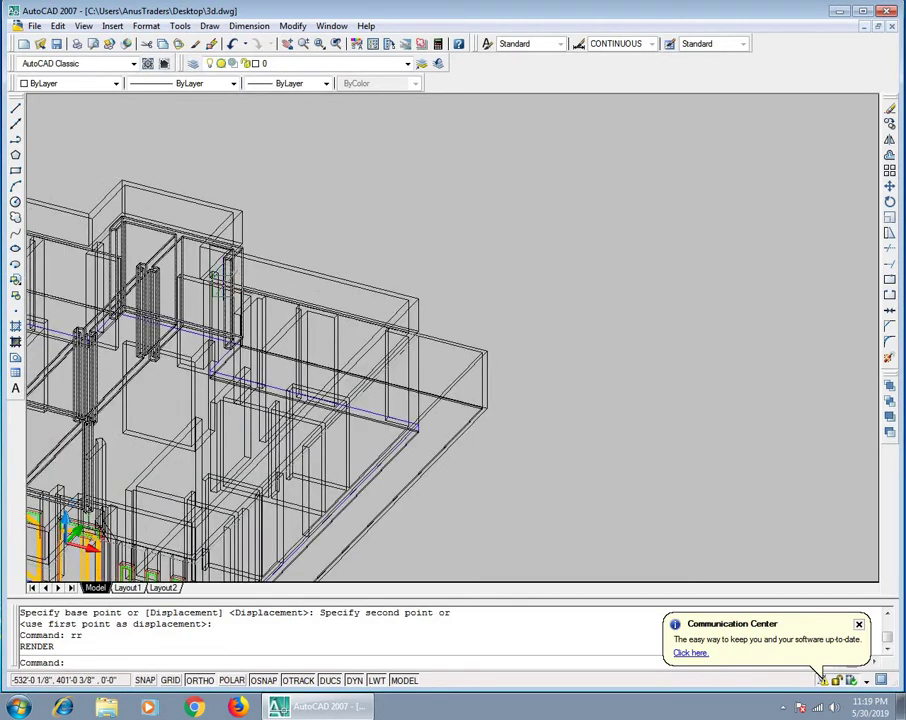
scroll(360, 313, up, 2)
scroll(366, 319, up, 2)
scroll(397, 297, down, 2)
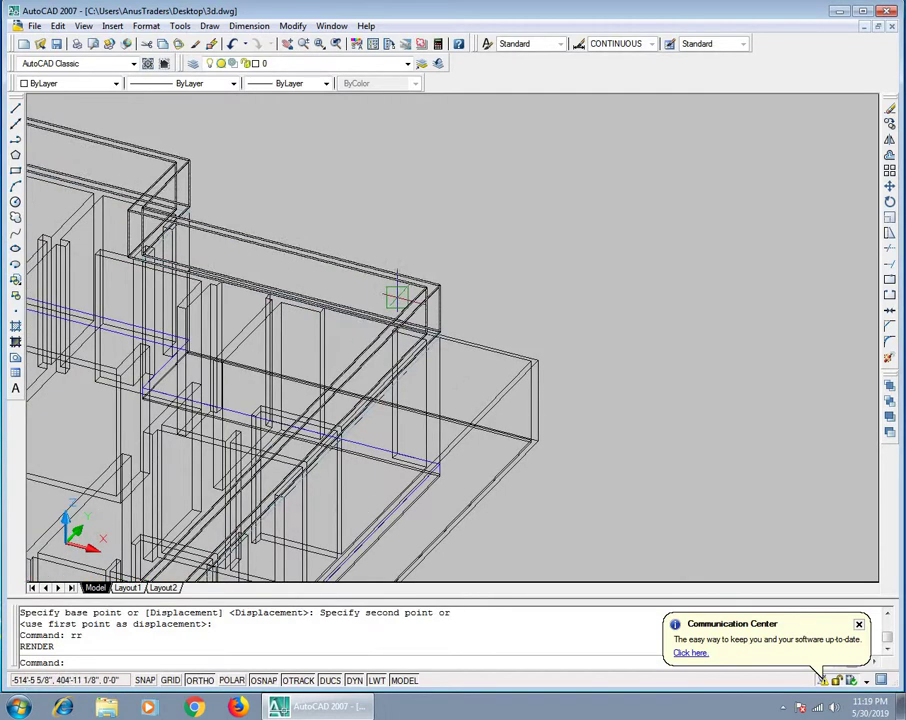
scroll(430, 300, down, 1)
scroll(495, 240, down, 1)
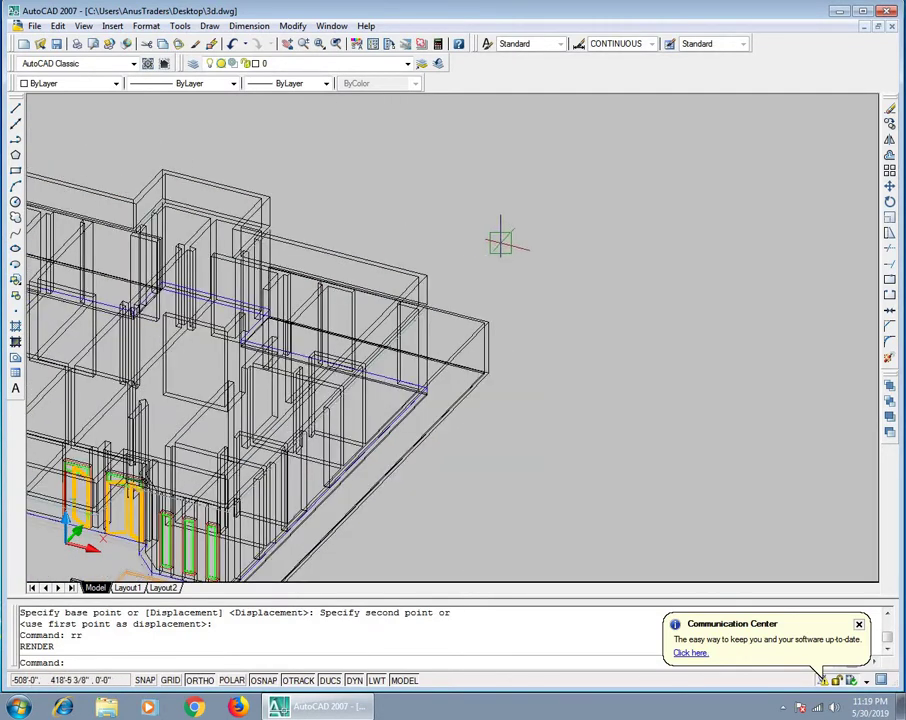
scroll(505, 245, down, 2)
scroll(507, 246, up, 1)
scroll(300, 340, up, 1)
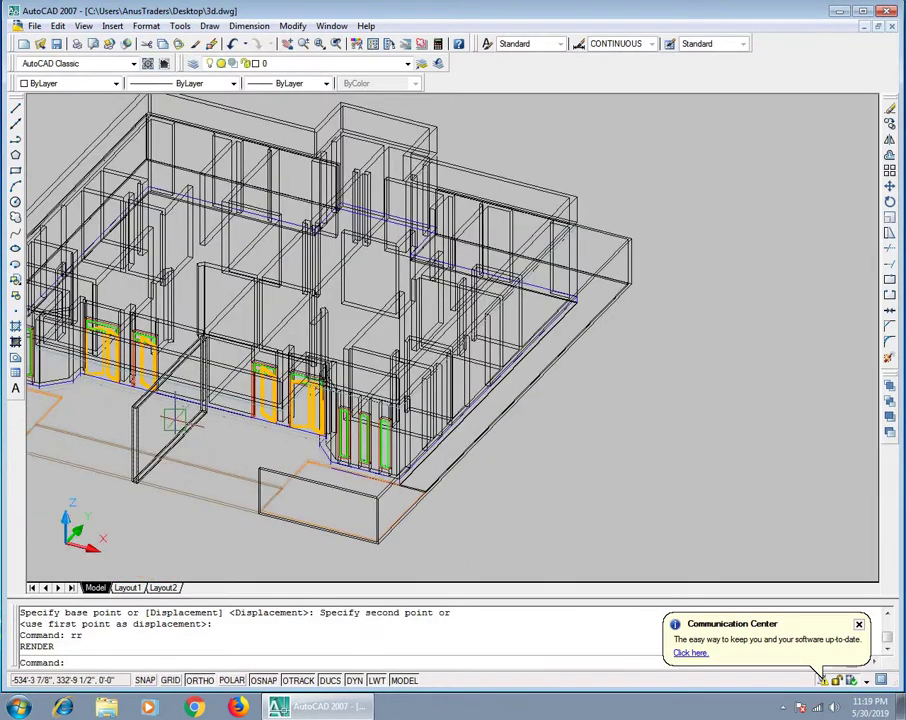
scroll(288, 340, up, 1)
scroll(300, 330, up, 2)
scroll(450, 250, up, 2)
scroll(572, 204, up, 2)
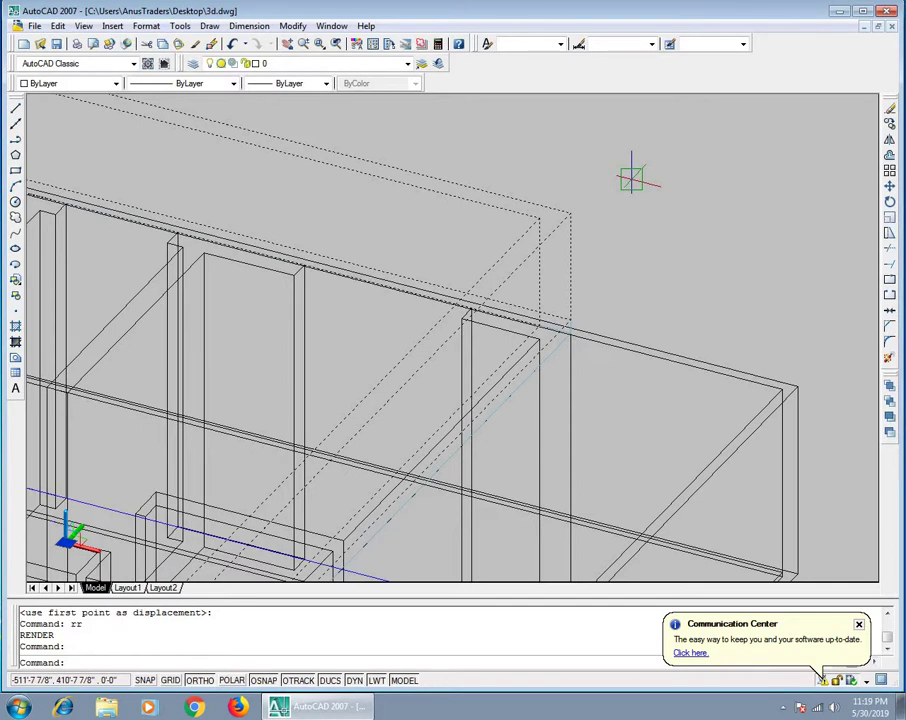
Step: Erase the roof-edge beam, then crossing-select the wall border and tube rail
text(e)
key(Return)
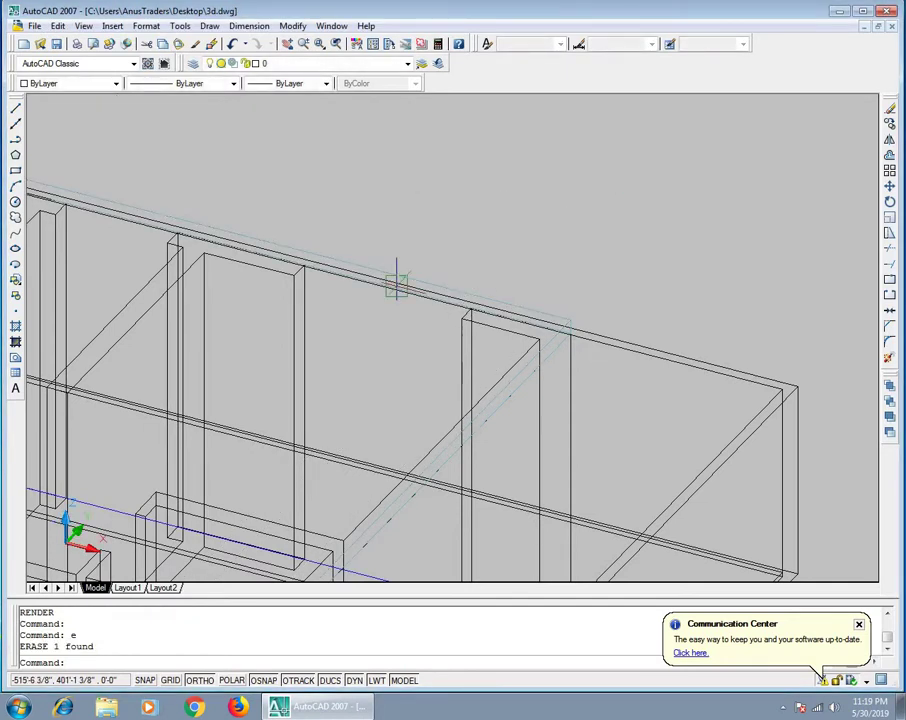
scroll(396, 283, down, 3)
scroll(300, 300, down, 5)
scroll(315, 300, down, 2)
scroll(630, 430, up, 3)
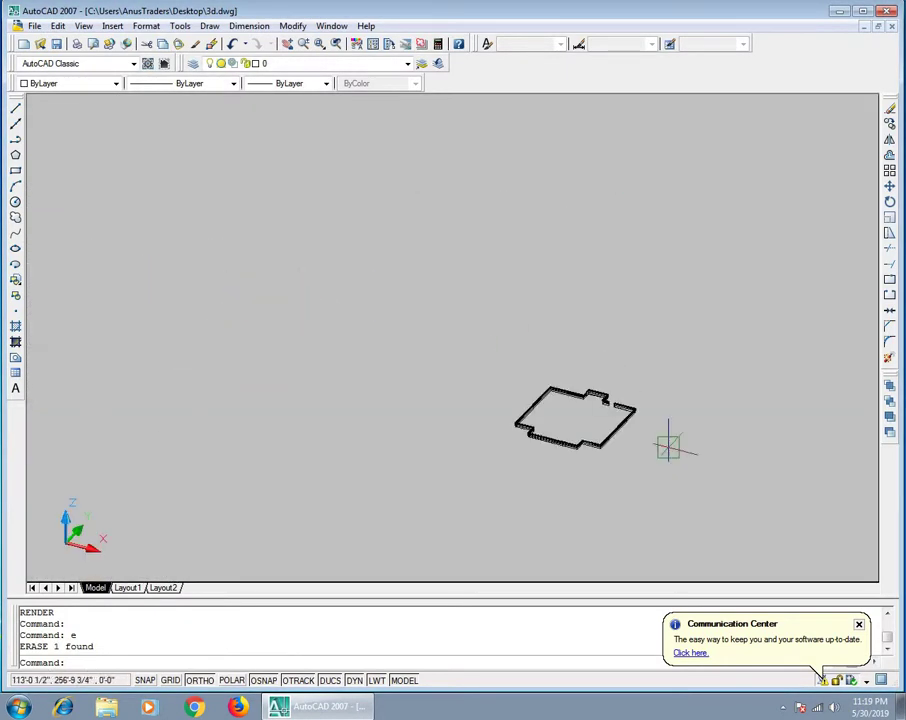
scroll(643, 322, up, 2)
click(643, 322)
click(576, 455)
scroll(576, 455, up, 3)
scroll(577, 397, up, 3)
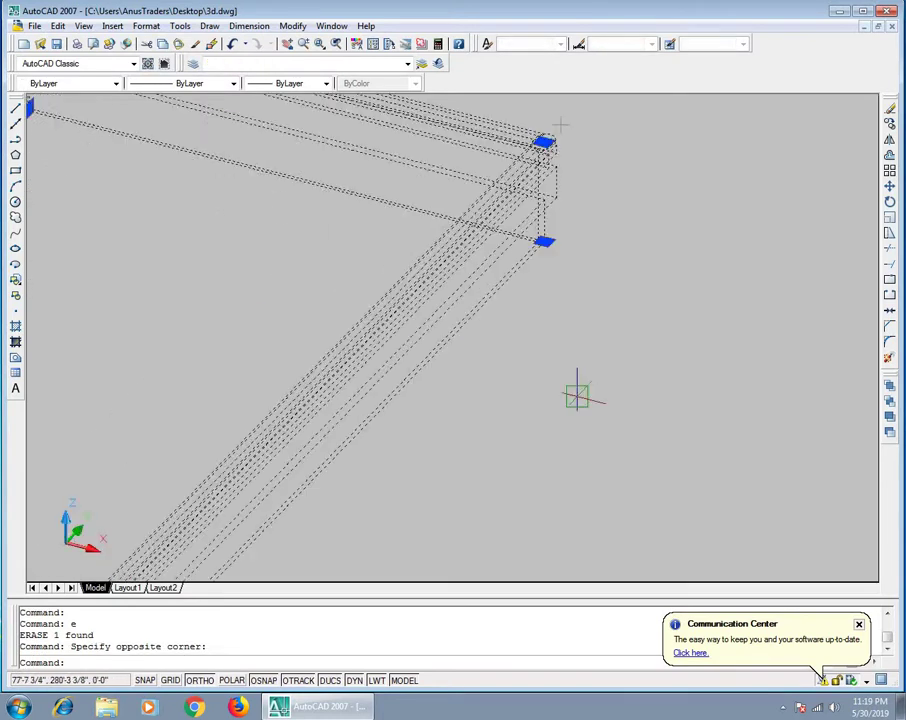
Step: Move the border from the post's bottom corner onto the house's top wall corner
text(m)
key(Return)
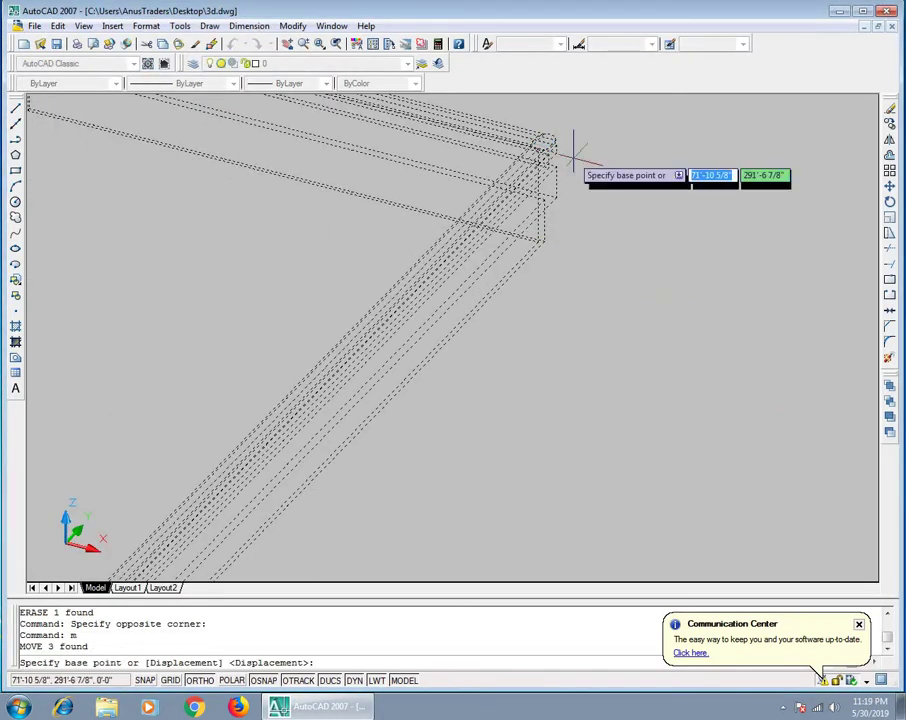
middle_drag(570, 150, 520, 380)
click(503, 383)
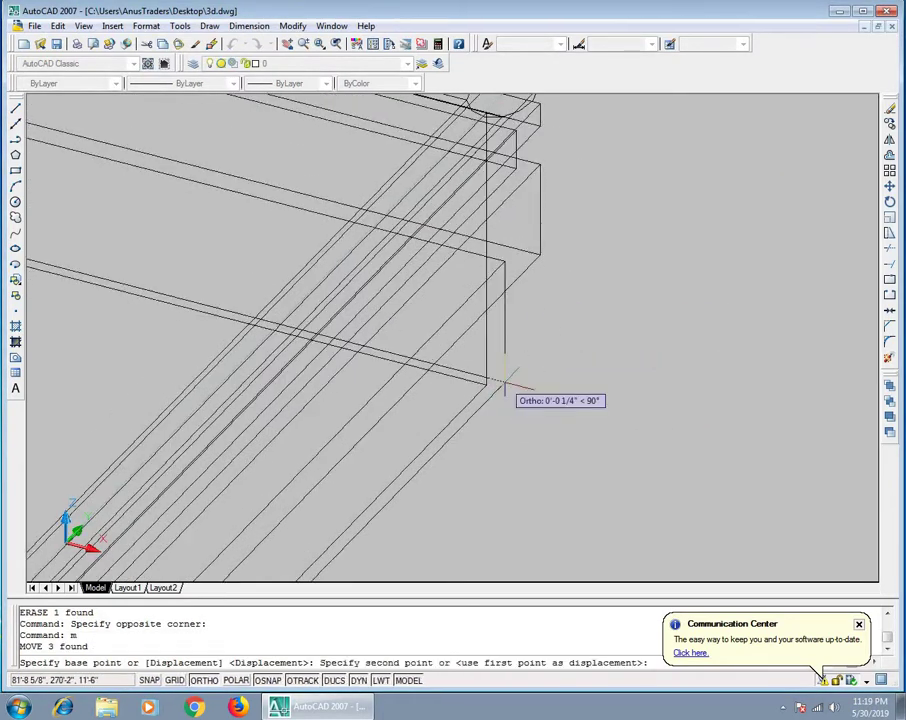
scroll(506, 385, down, 3)
scroll(512, 388, down, 3)
scroll(517, 390, down, 3)
scroll(515, 388, down, 4)
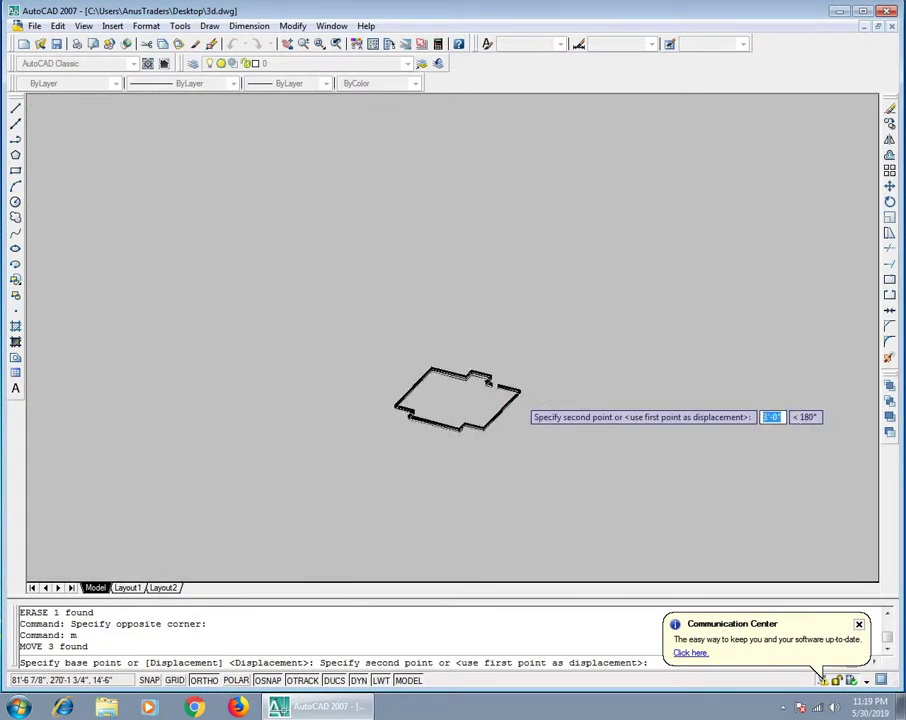
scroll(280, 320, down, 3)
scroll(340, 300, up, 3)
scroll(340, 295, up, 4)
scroll(340, 297, up, 3)
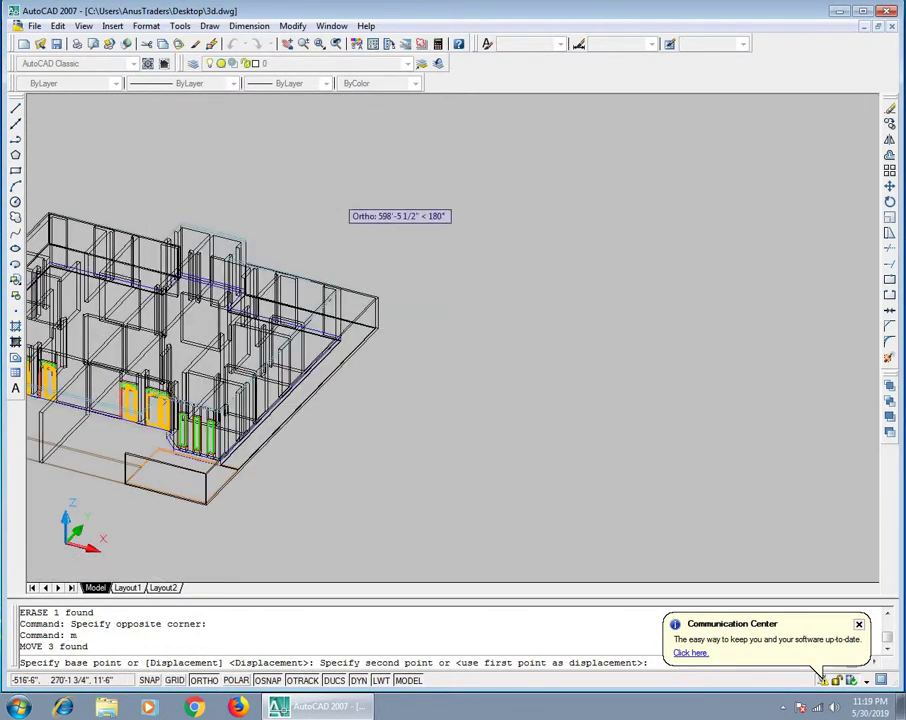
scroll(342, 205, up, 3)
scroll(348, 395, up, 3)
scroll(384, 273, up, 2)
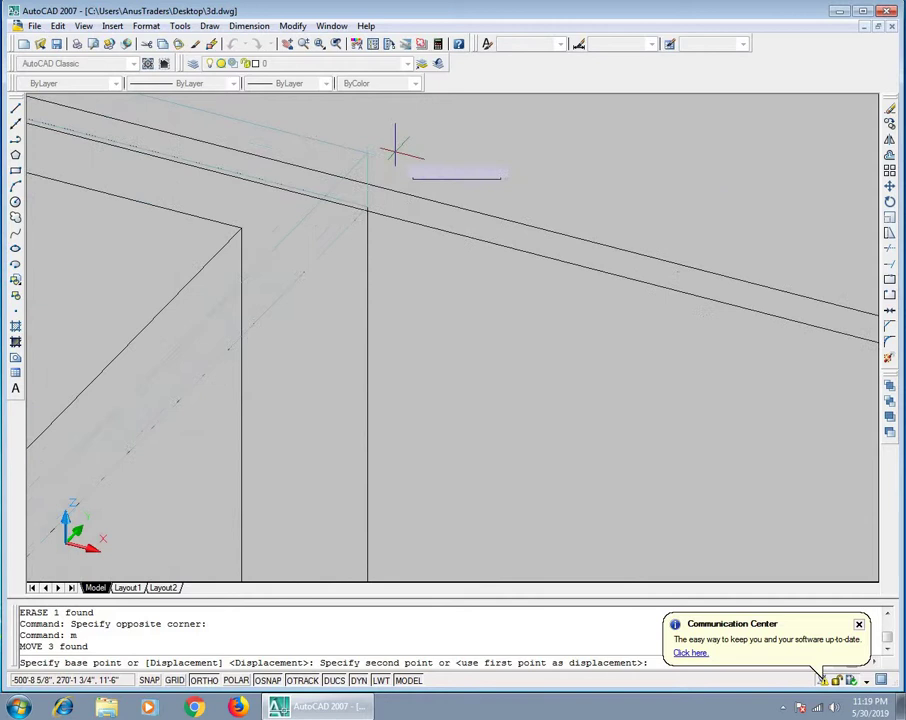
click(338, 152)
Step: Select the tube rail at the corner and assign it to layer ele-3
scroll(650, 310, down, 3)
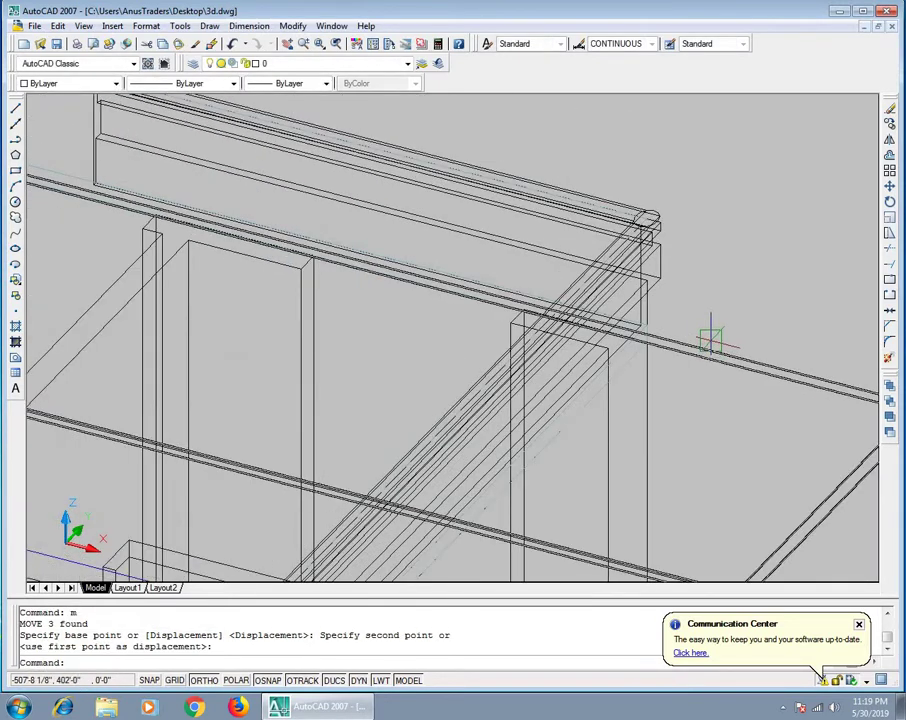
scroll(703, 315, down, 2)
scroll(680, 290, up, 3)
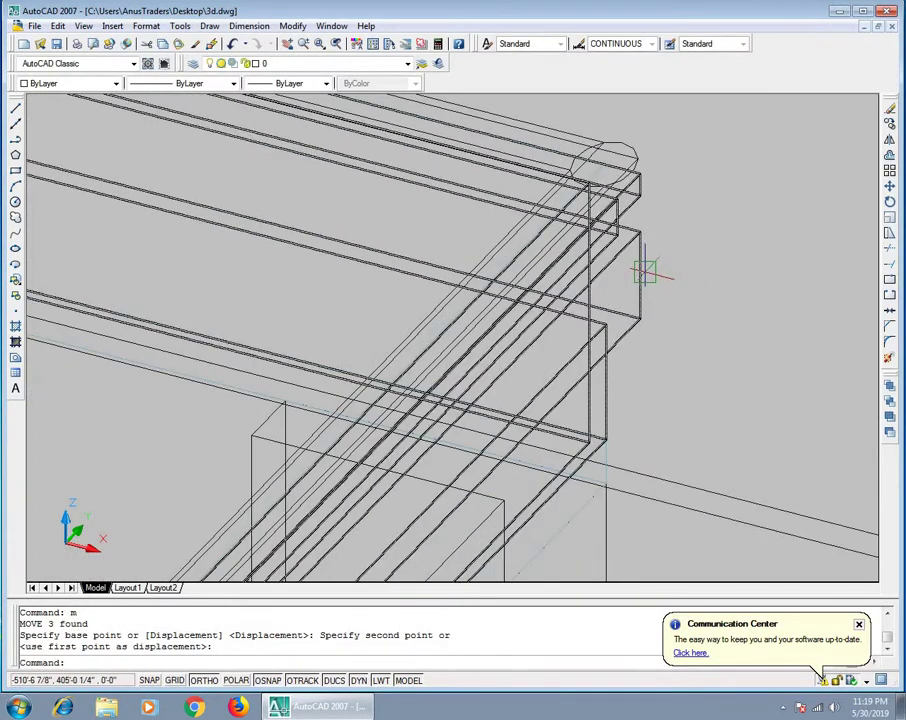
scroll(660, 285, down, 1)
click(412, 101)
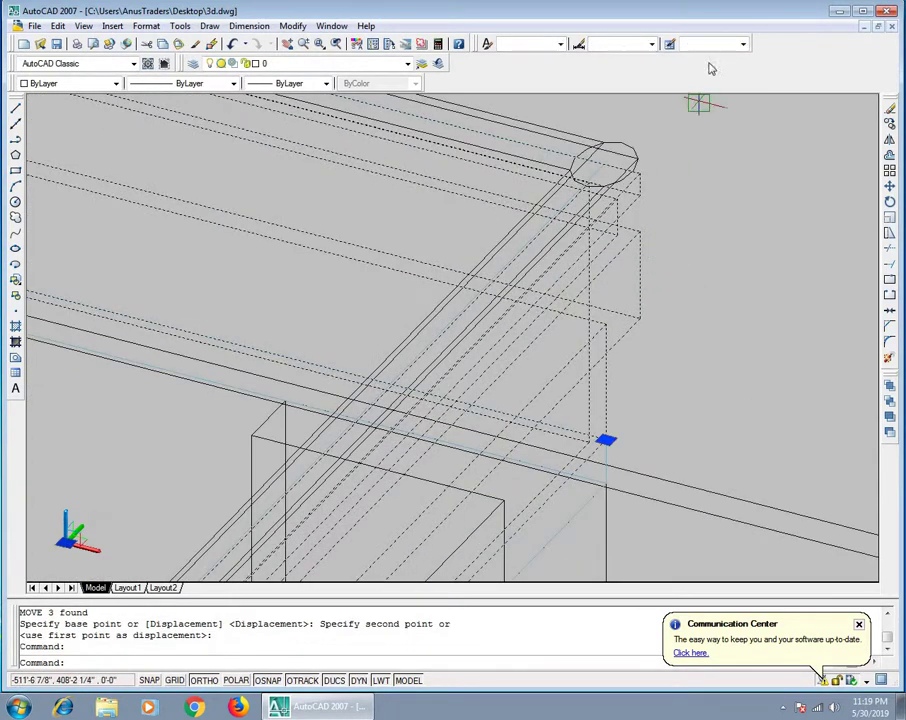
click(651, 44)
click(575, 62)
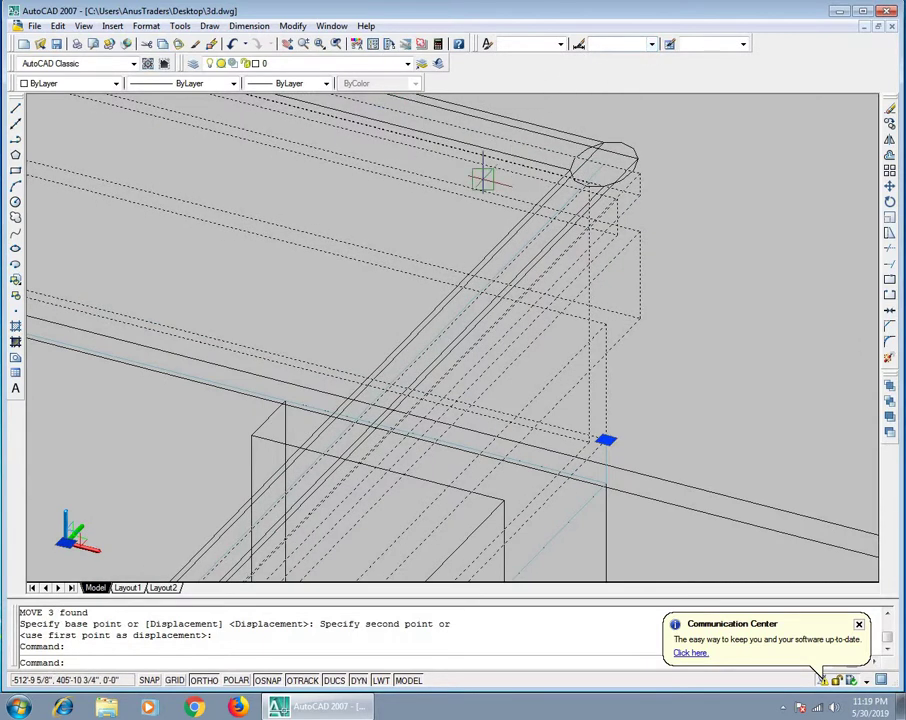
click(407, 64)
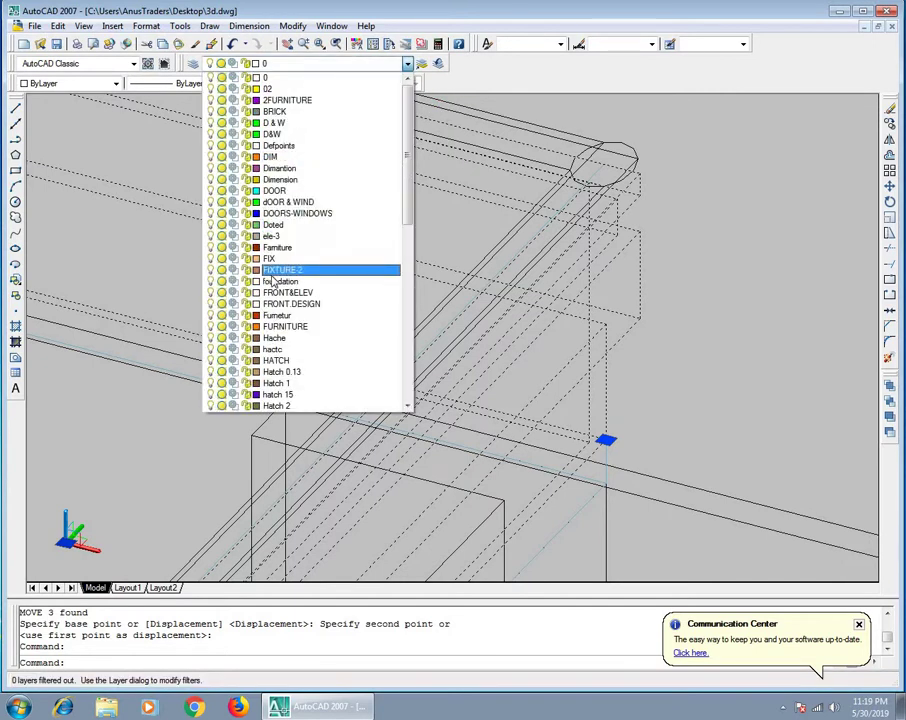
click(271, 236)
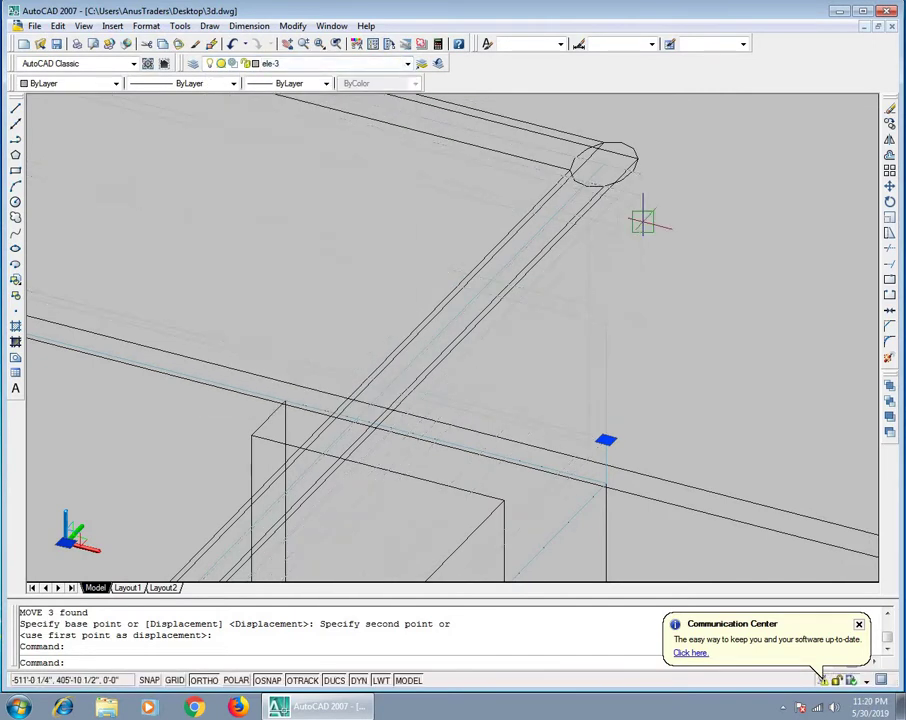
key(Escape)
key(Escape)
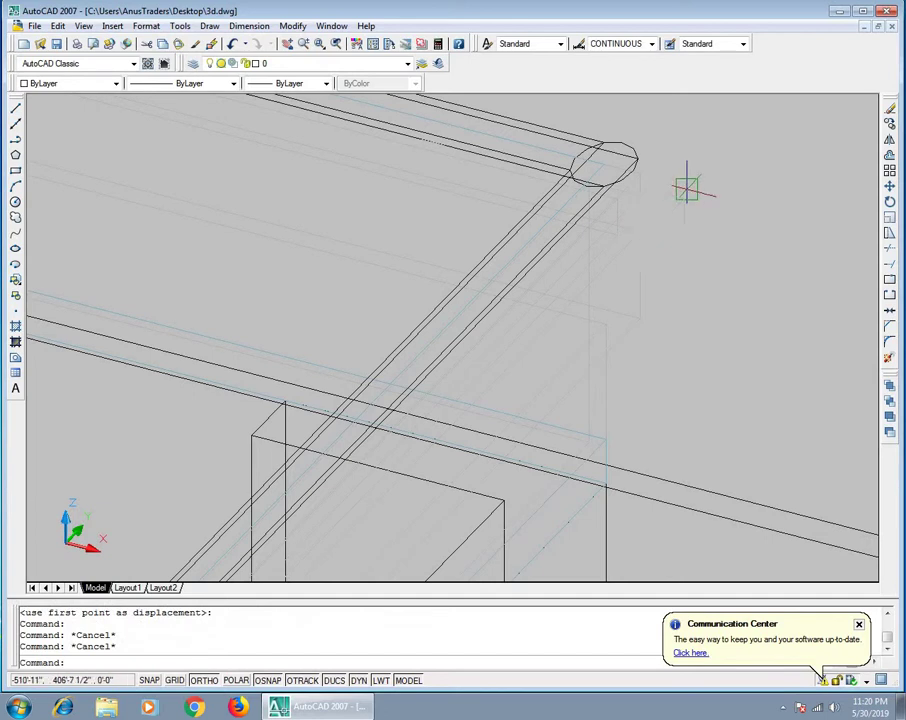
Step: Reselect the pipe, move it via Defpoints onto the cyan DOOR layer, and deselect
click(630, 140)
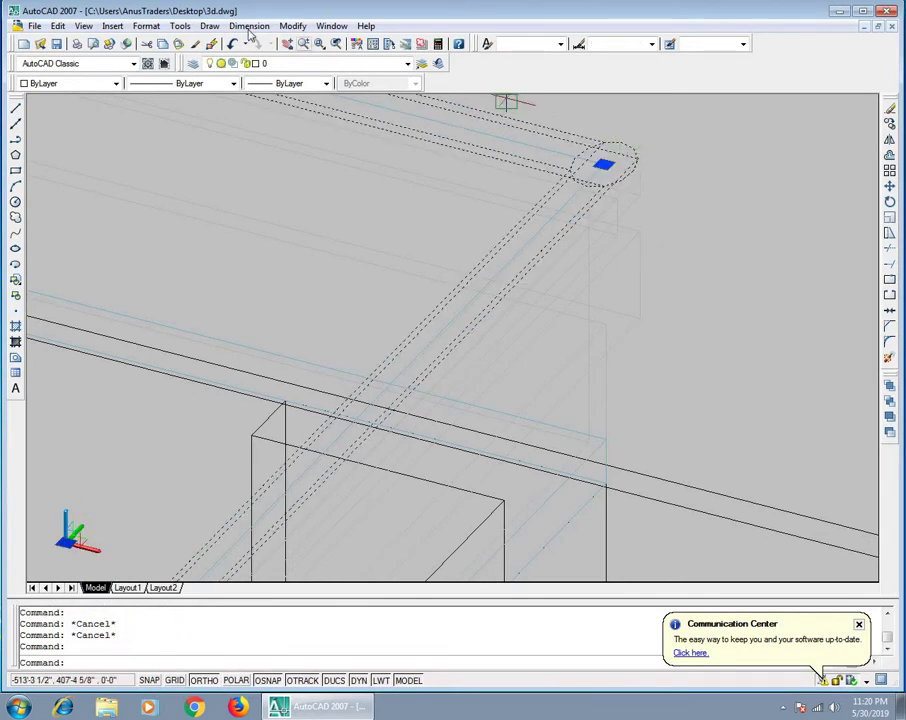
click(305, 62)
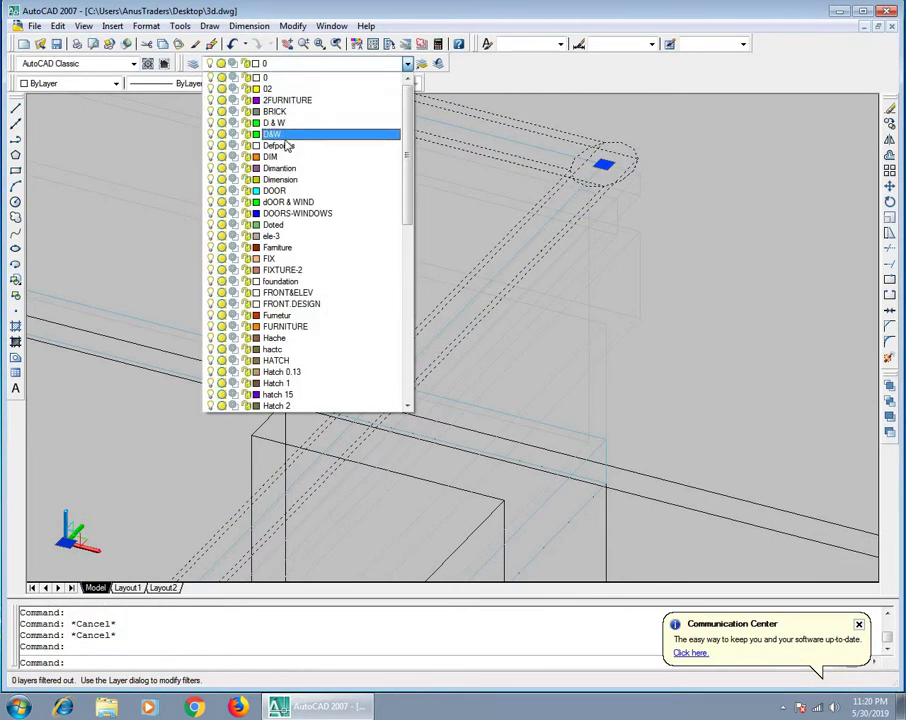
click(280, 146)
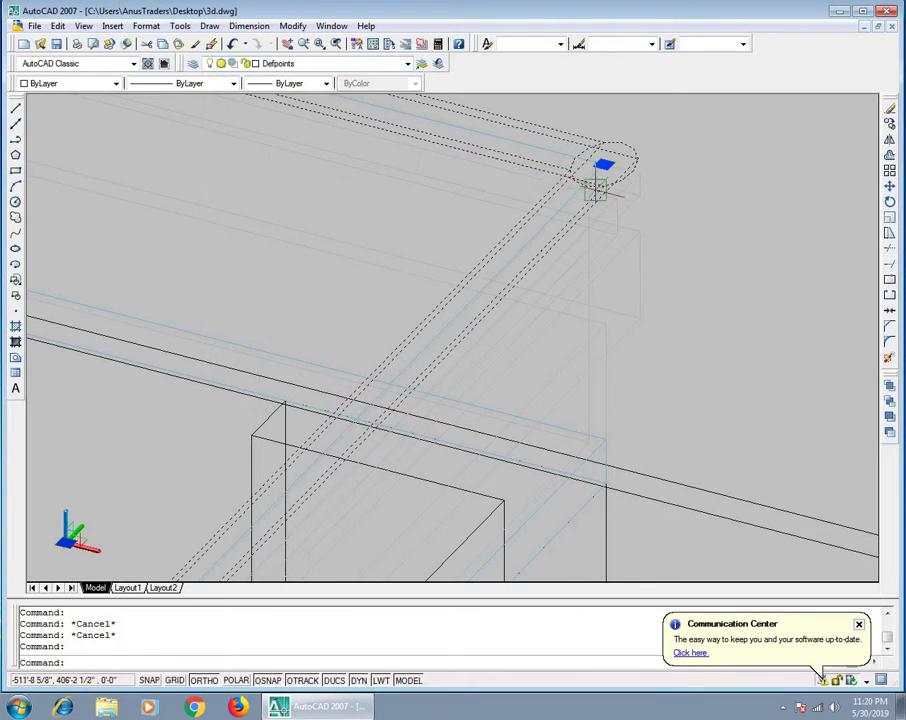
click(370, 63)
scroll(293, 122, down, 1)
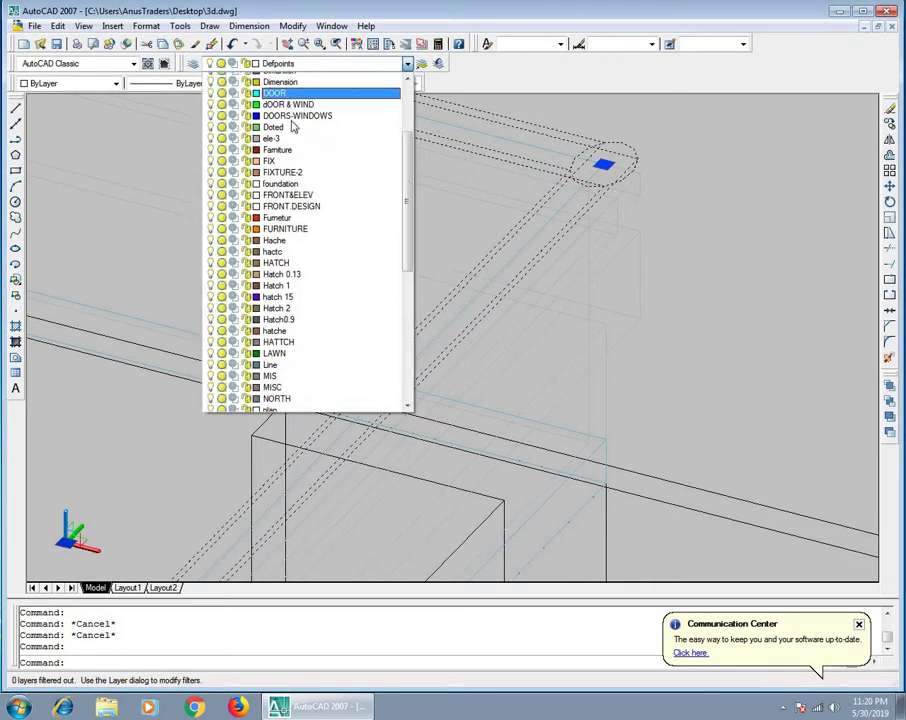
click(290, 93)
key(Escape)
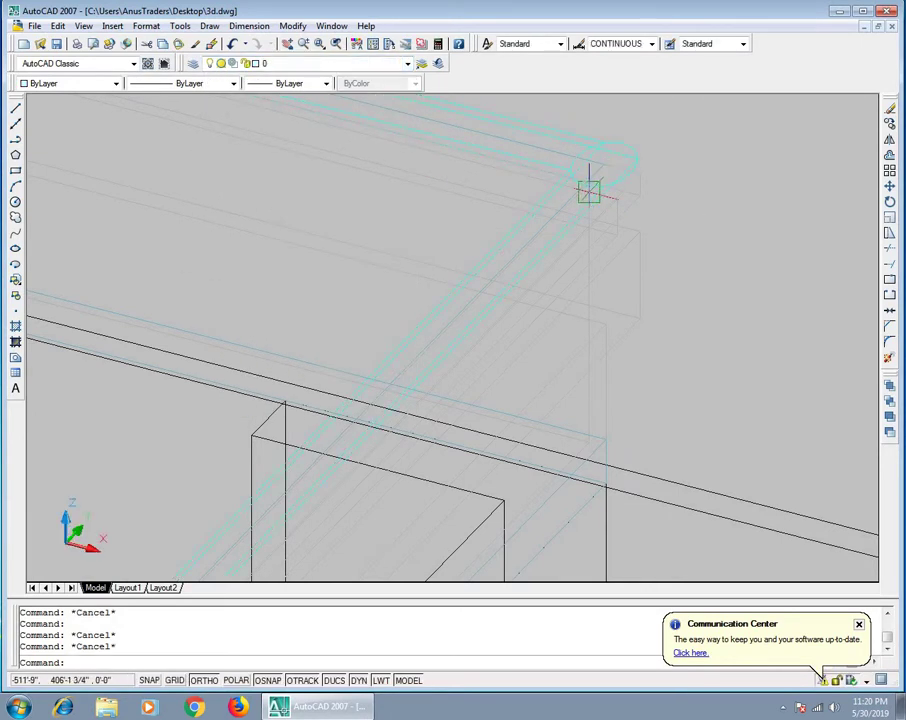
Step: Render the corner view to check the cyan tube rail along the wall top
text(m)
key(Return)
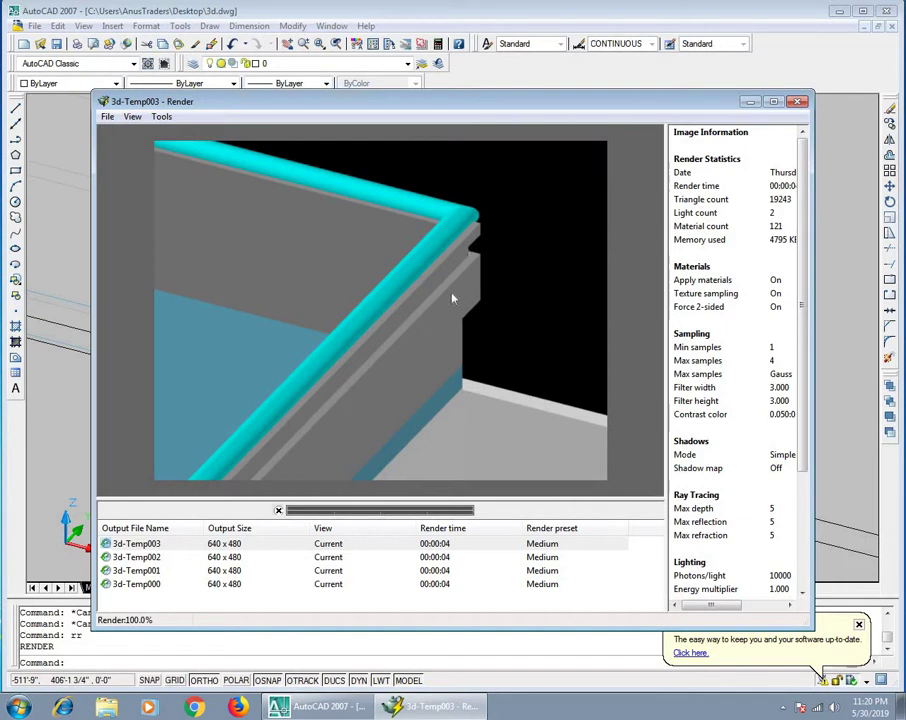
Step: Close the corner render, zoom out, and render the whole house as 3d-Temp004
click(800, 103)
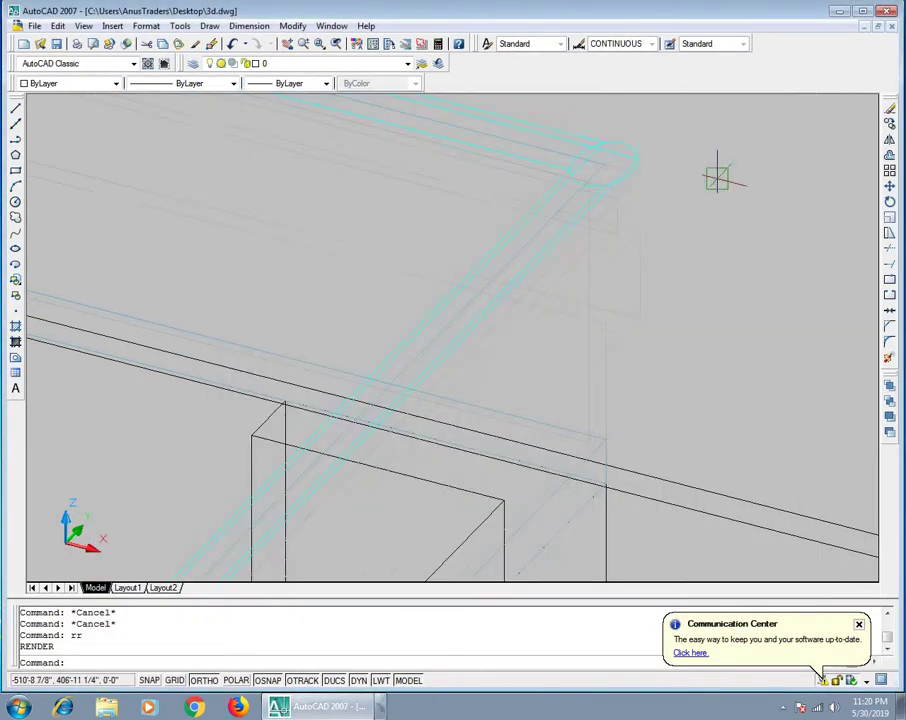
scroll(704, 174, down, 2)
scroll(680, 190, down, 2)
scroll(630, 196, down, 3)
scroll(396, 264, up, 2)
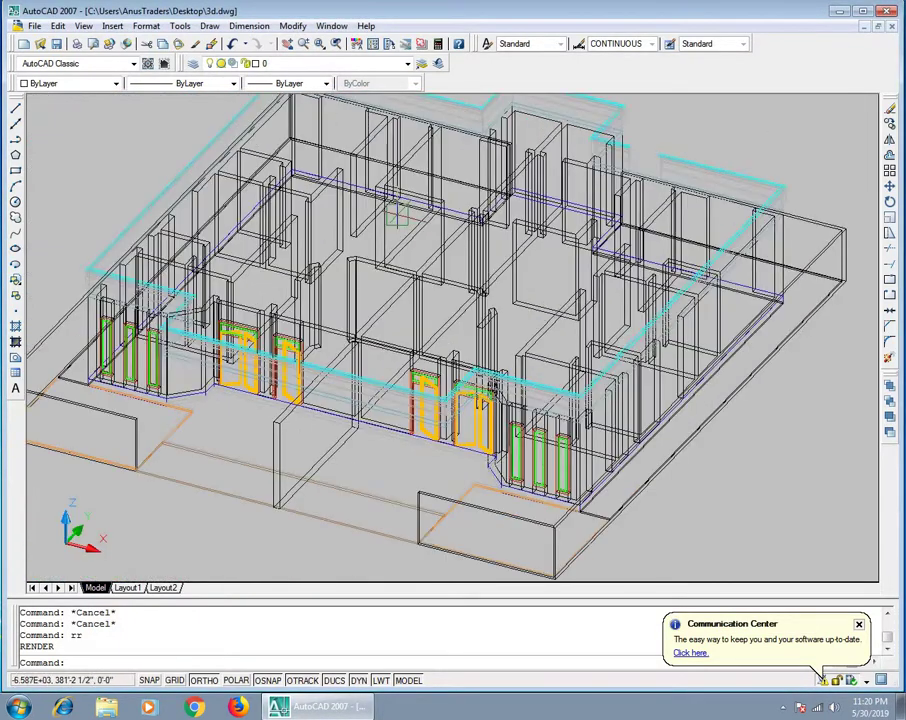
text(rr)
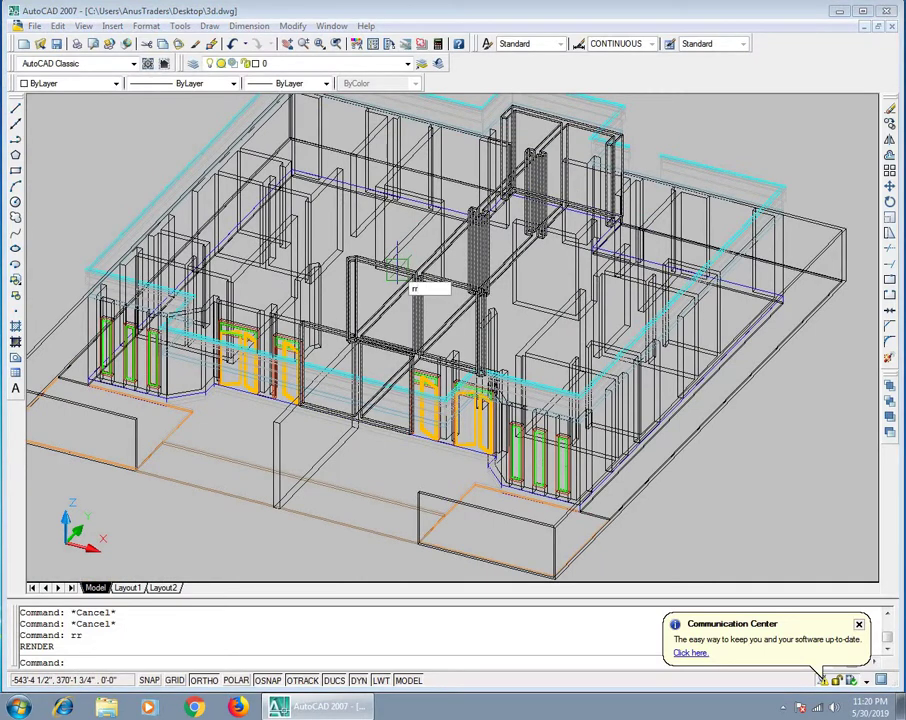
key(Return)
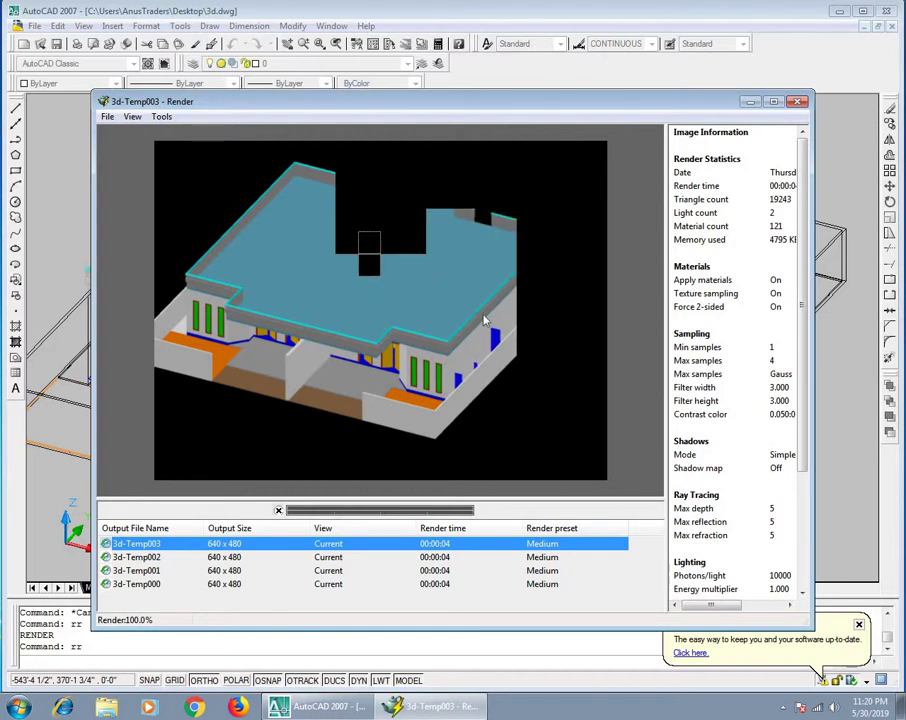
key(Return)
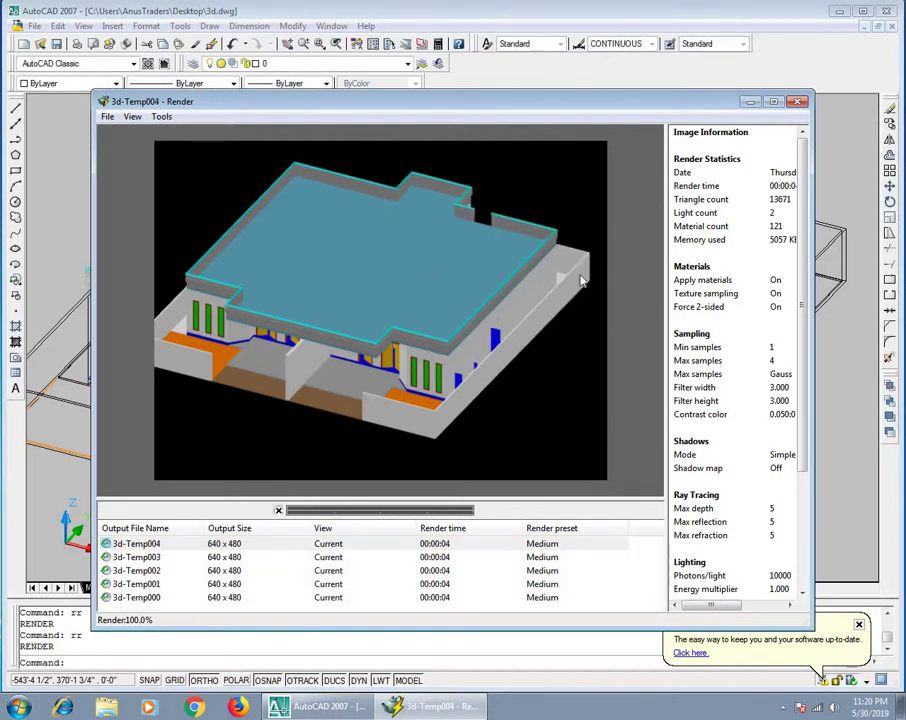
click(799, 107)
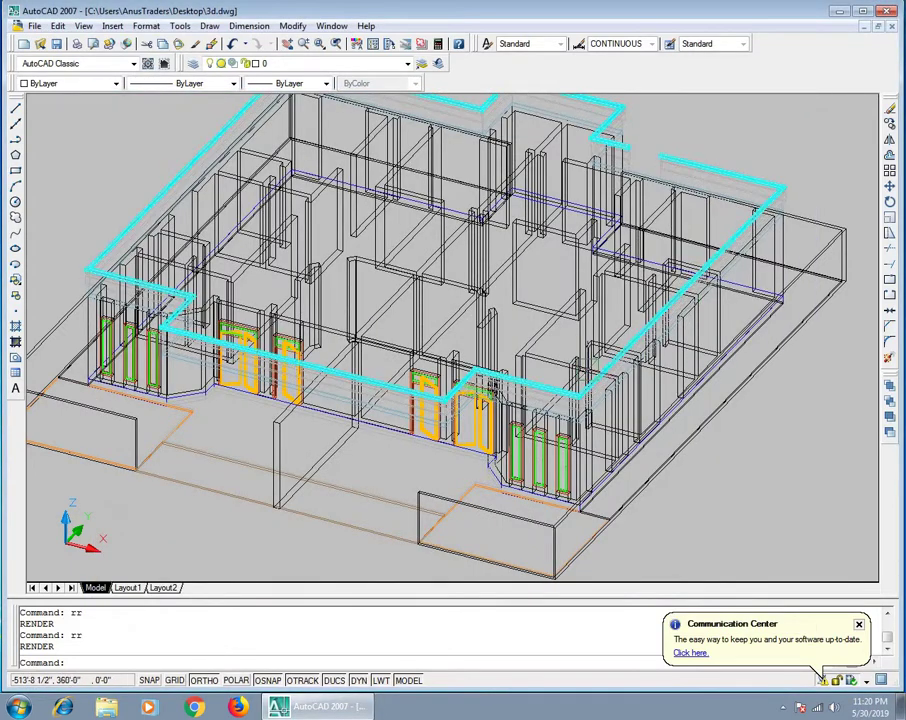
scroll(676, 343, down, 5)
scroll(676, 343, up, 4)
scroll(690, 300, up, 2)
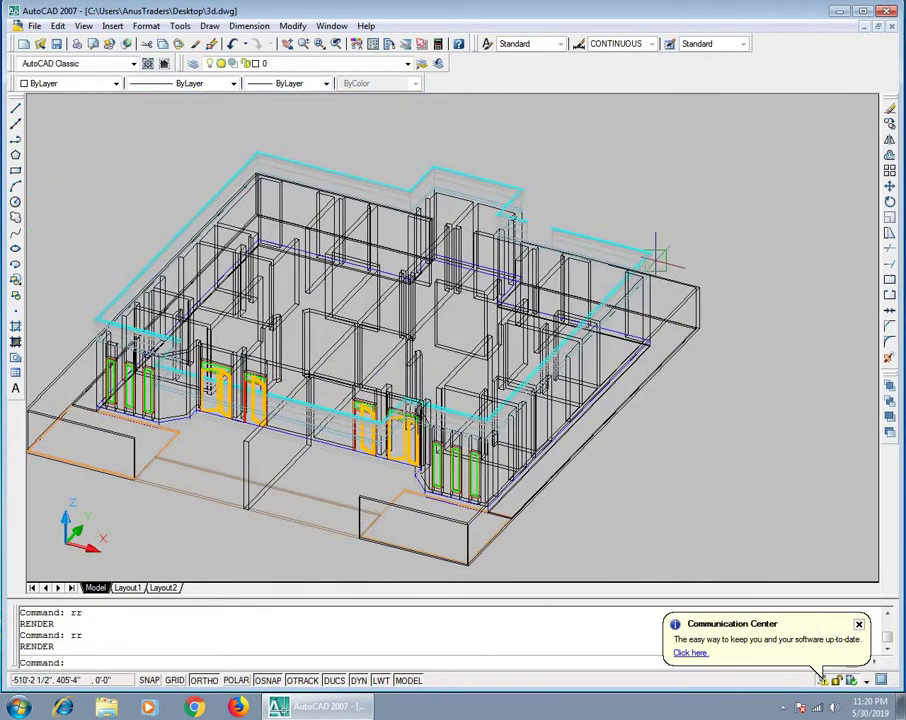
scroll(150, 370, up, 3)
scroll(455, 238, down, 5)
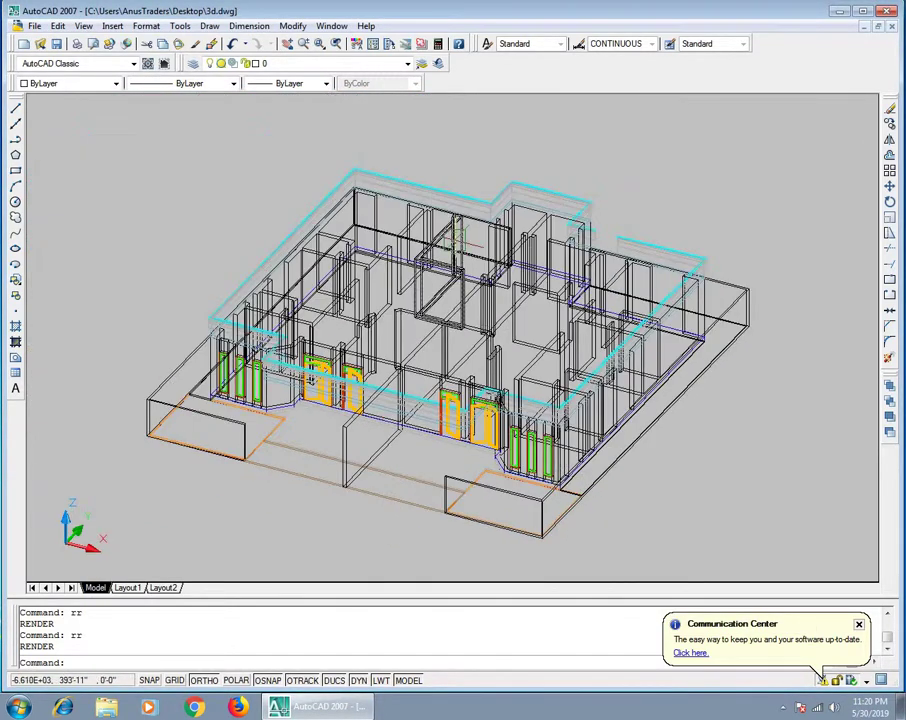
scroll(455, 238, up, 3)
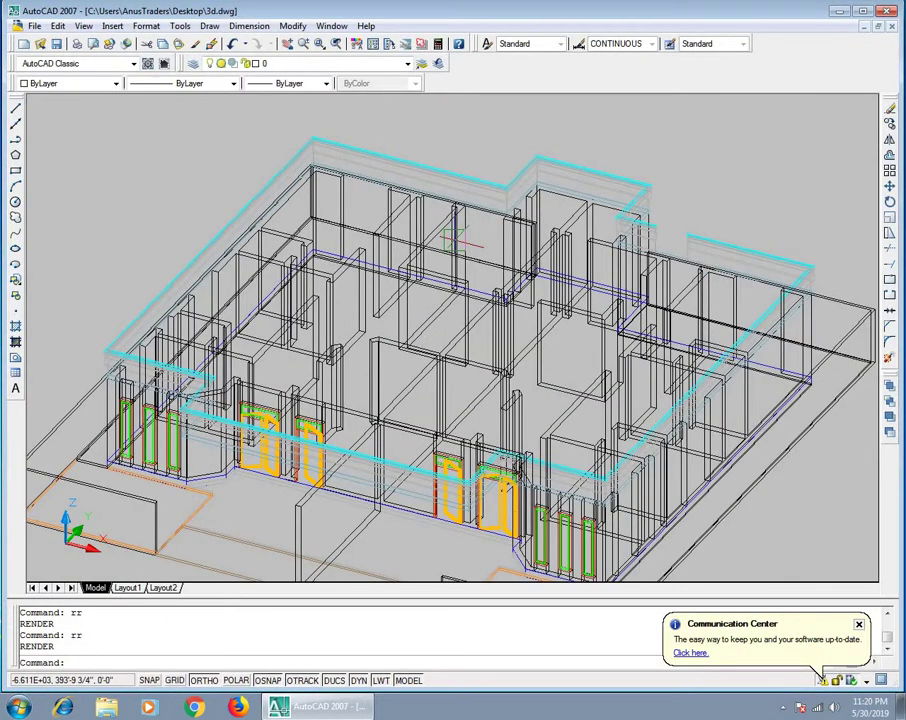
scroll(455, 238, down, 2)
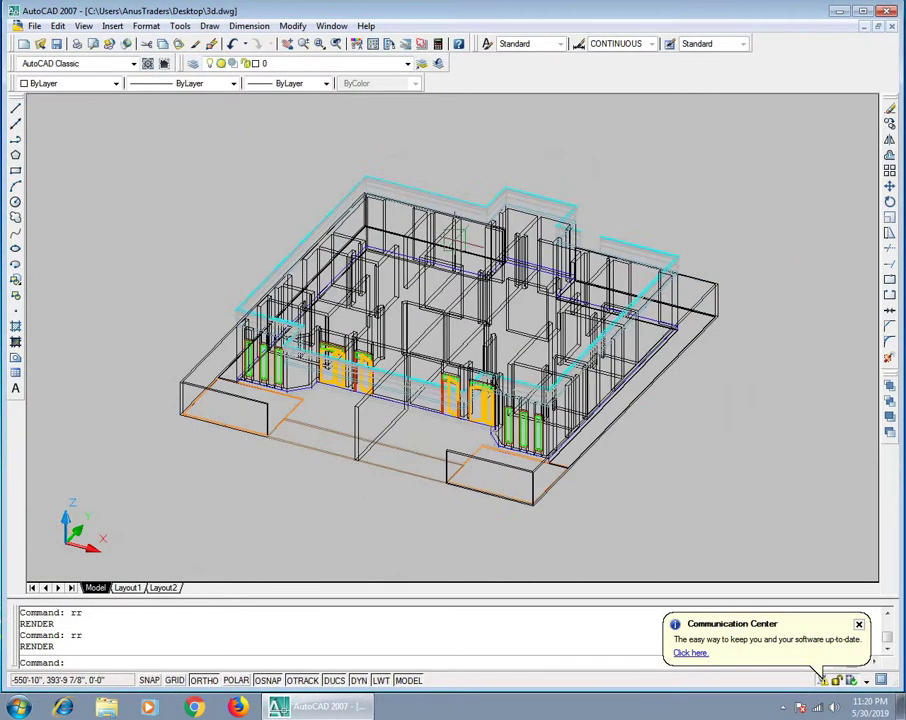
scroll(450, 430, up, 2)
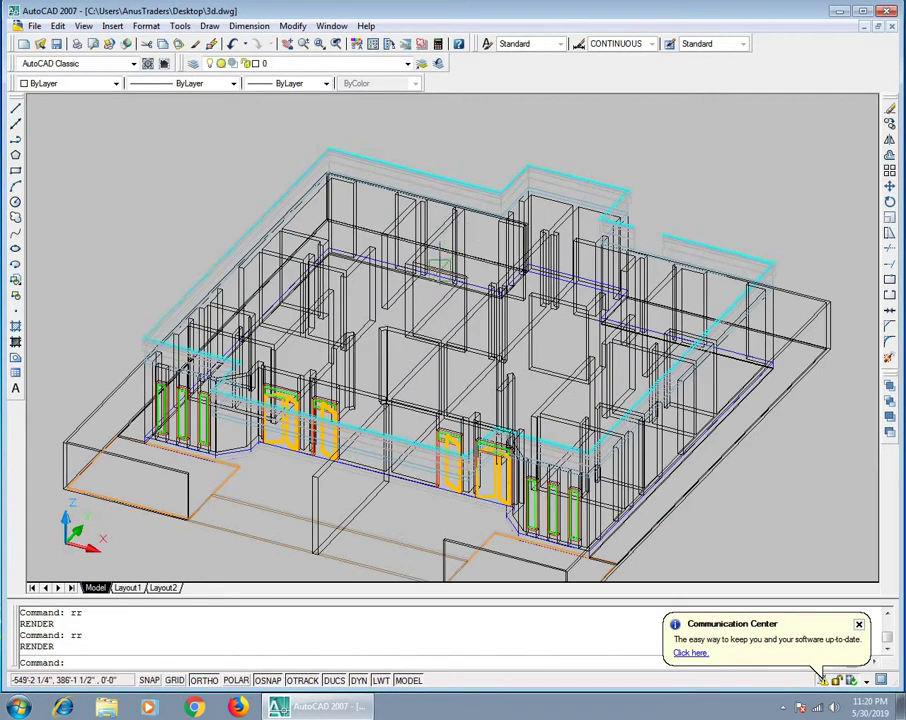
scroll(258, 486, up, 3)
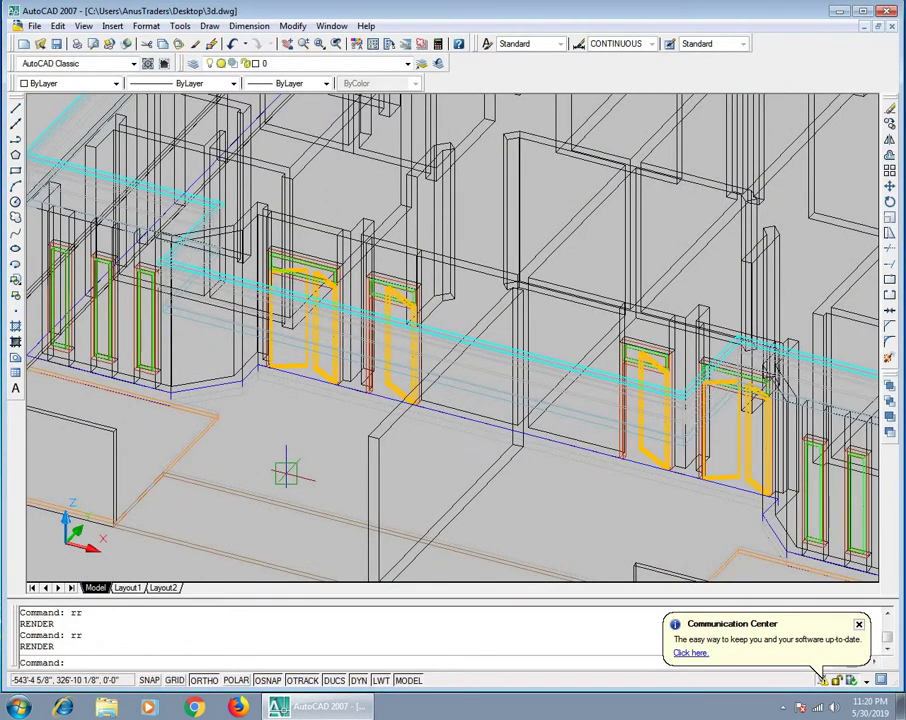
scroll(137, 462, up, 3)
scroll(129, 404, up, 3)
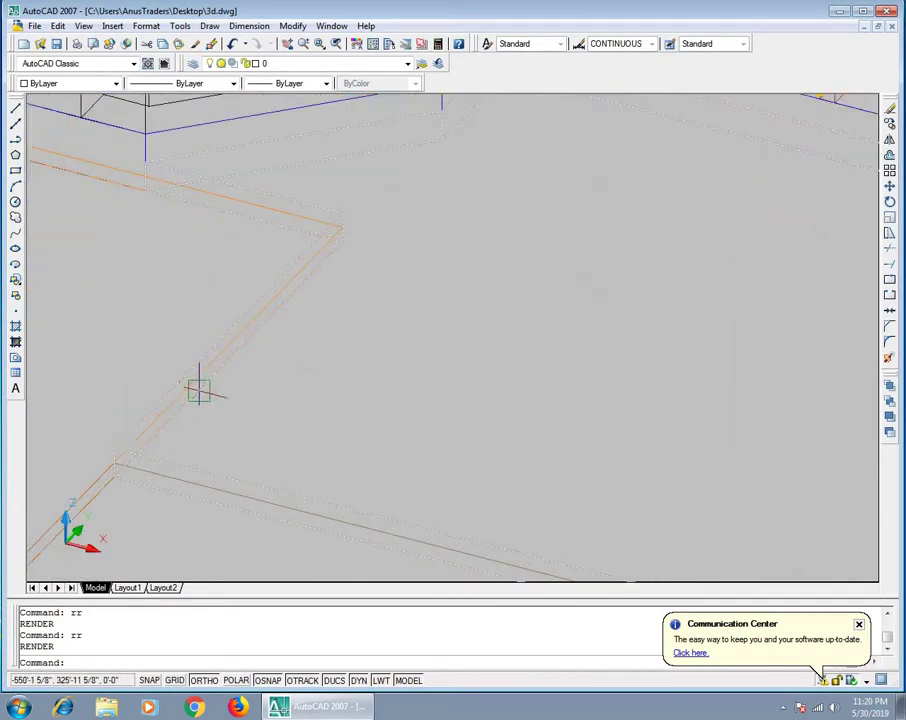